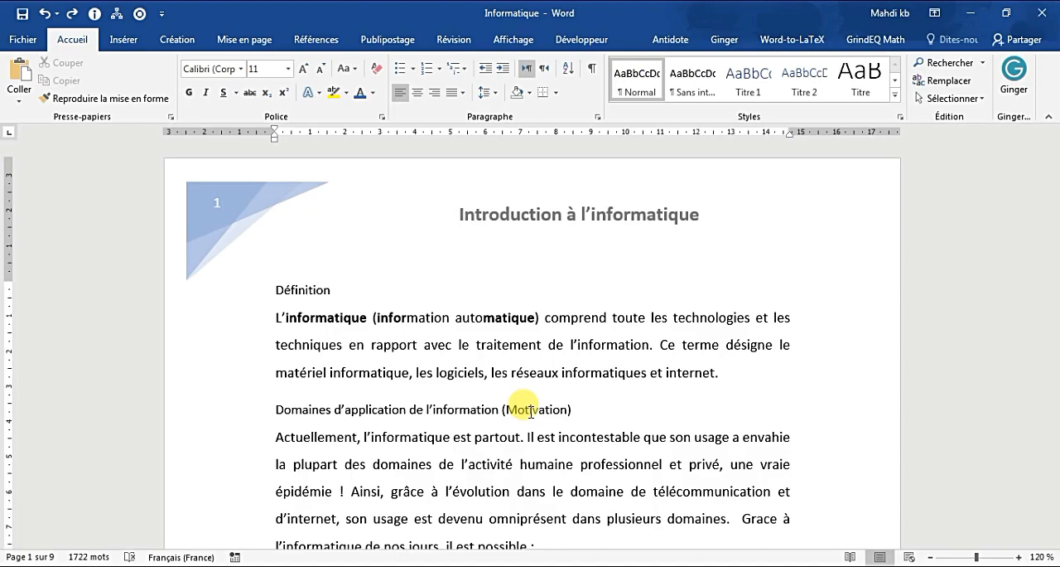
Step: Make the "Définition" heading on page 1 bold and italic, and increase its font size to 16
scroll(601, 315, "down", 9)
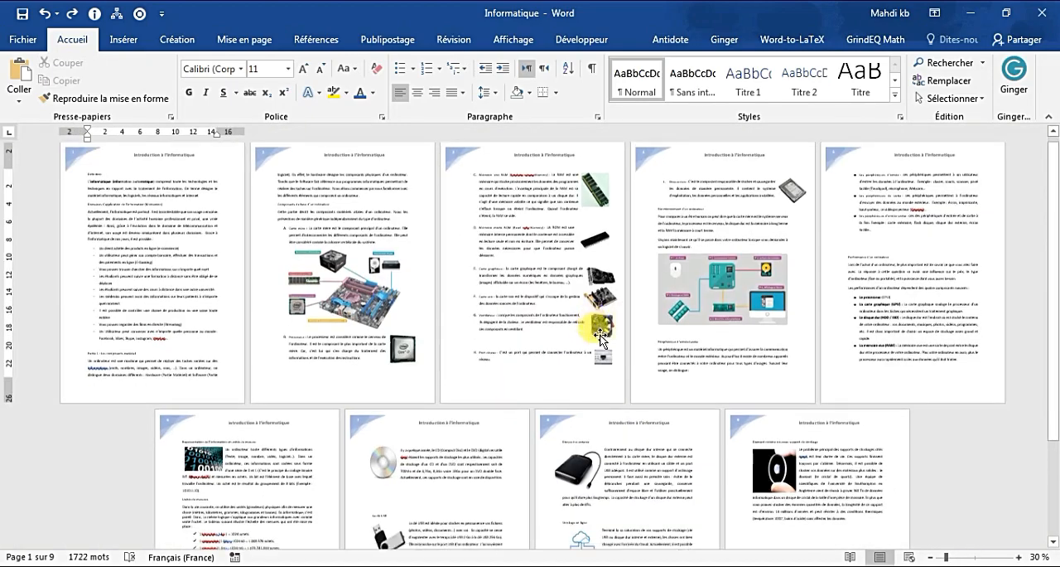
scroll(602, 341, "up", 10)
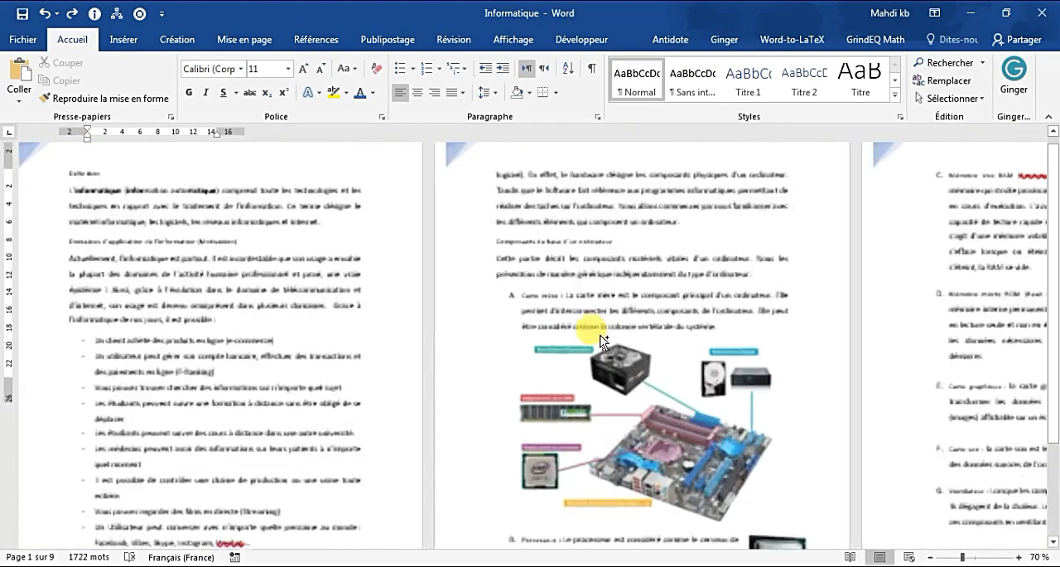
scroll(601, 341, "up", 3)
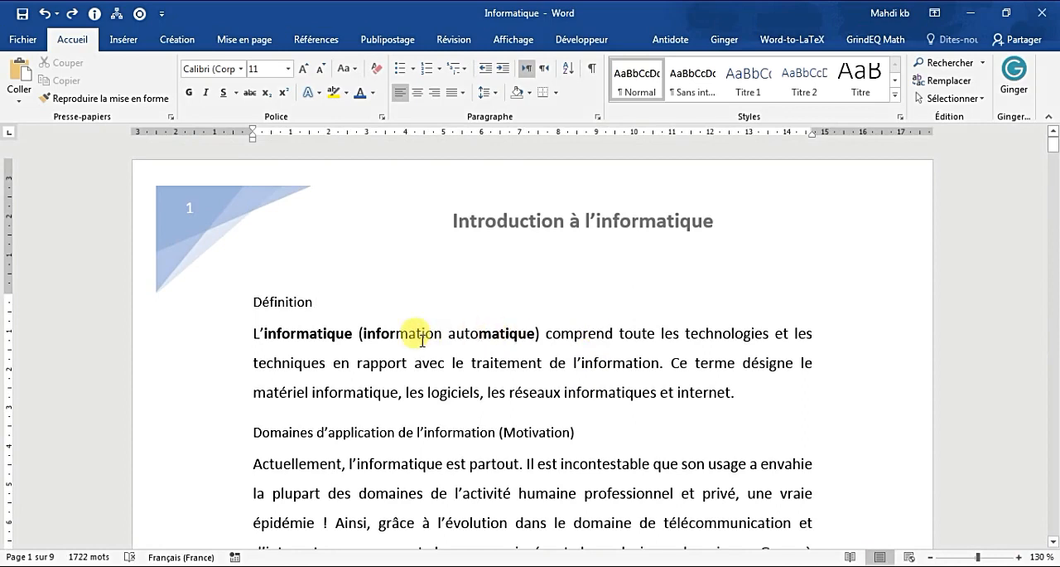
double_click(267, 301)
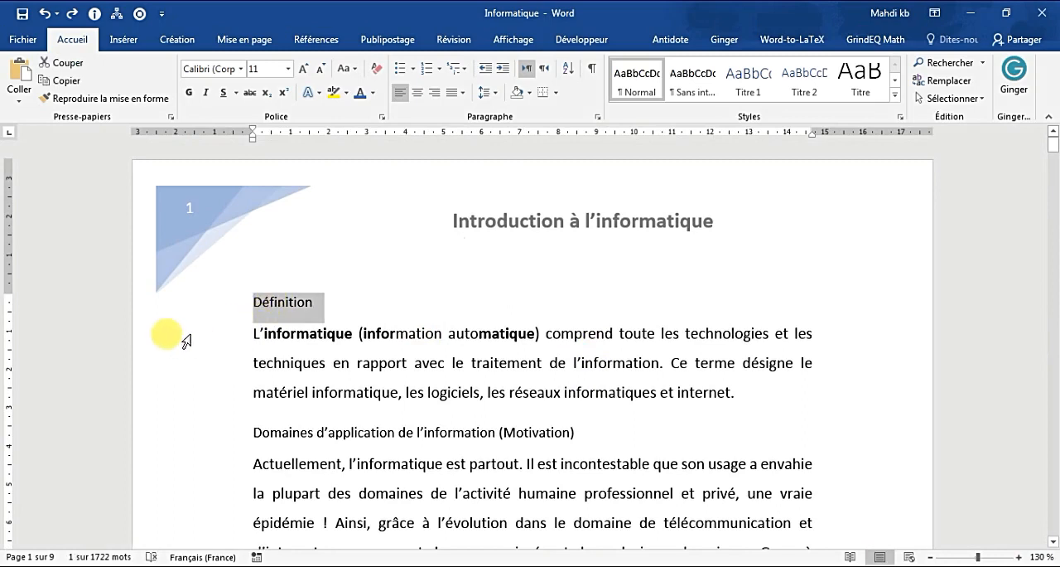
left_click(188, 92)
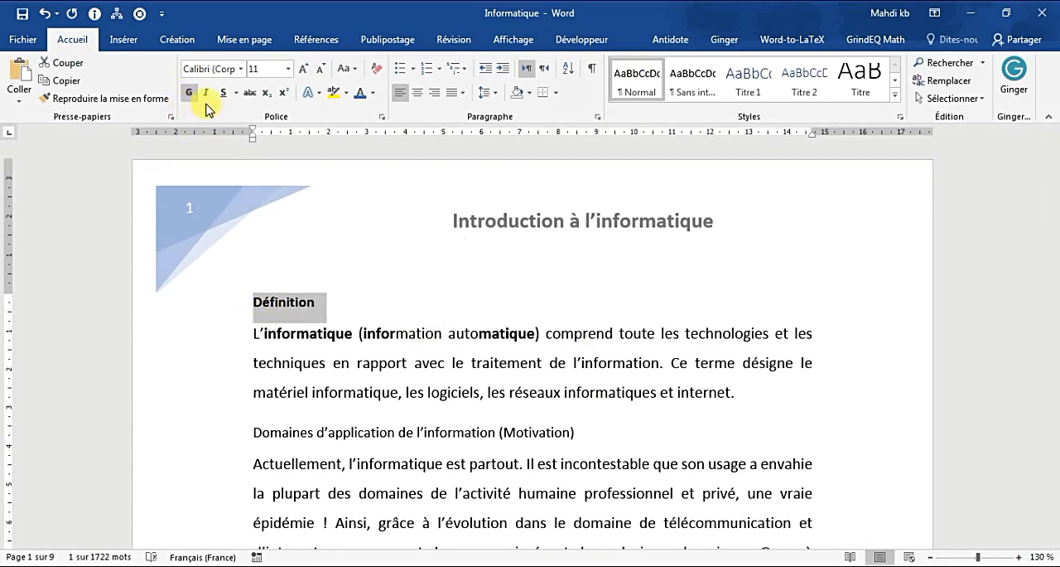
left_click(206, 92)
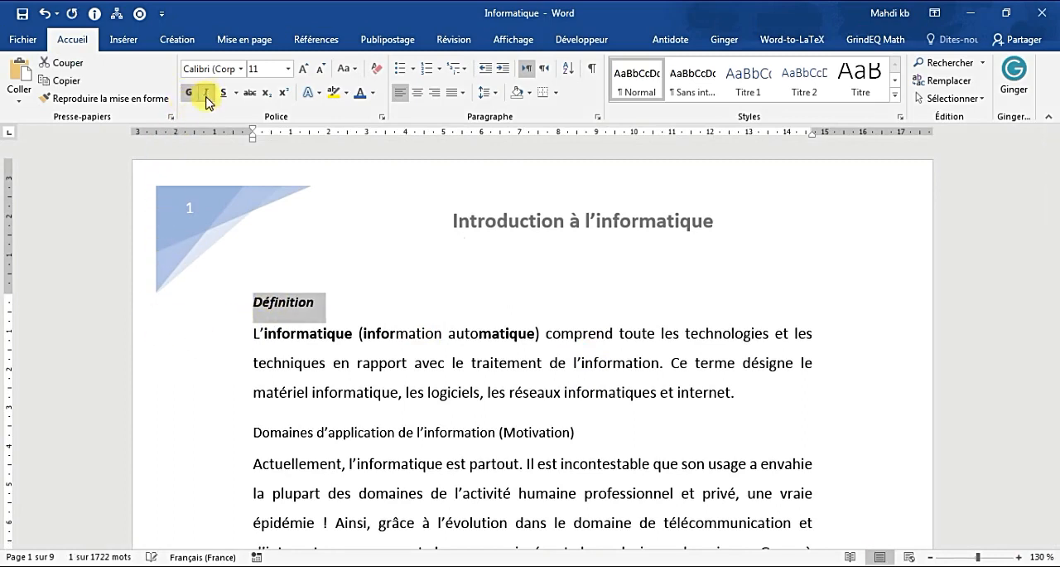
left_click(309, 71)
left_click(309, 71)
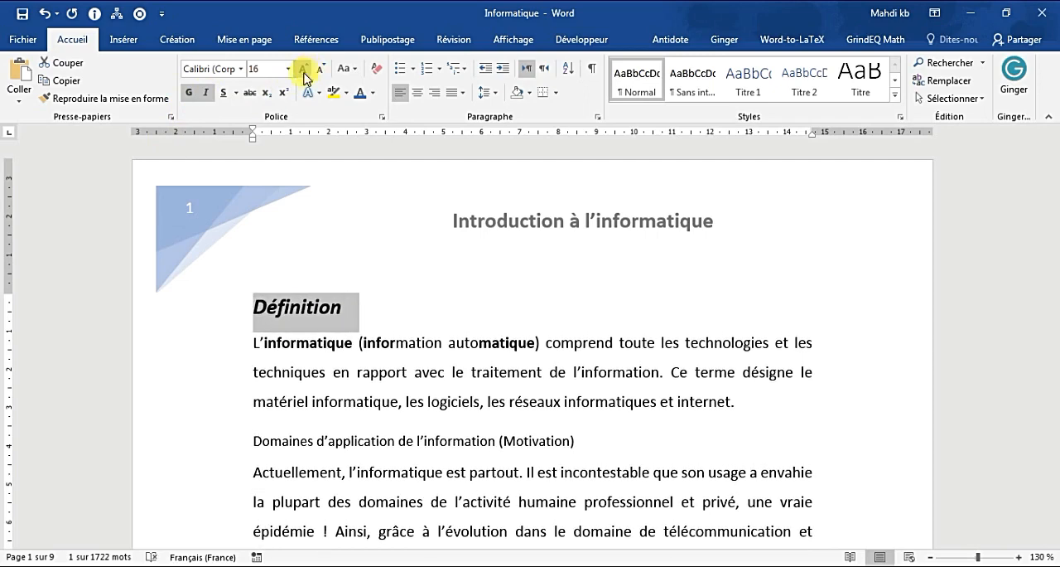
Step: Change the "Définition" heading's font to Times New Roman and underline it
left_click(241, 69)
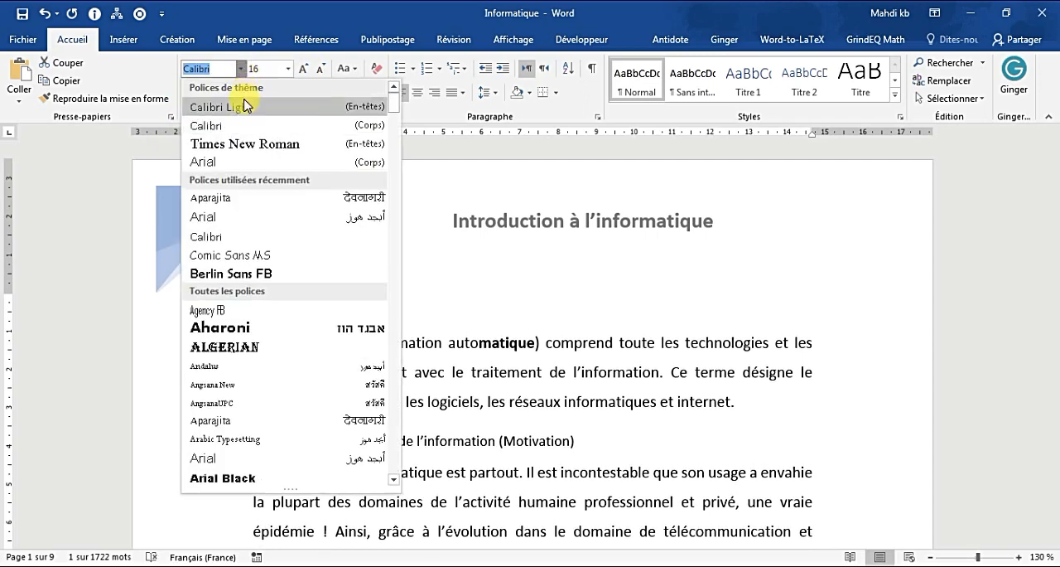
left_click(248, 143)
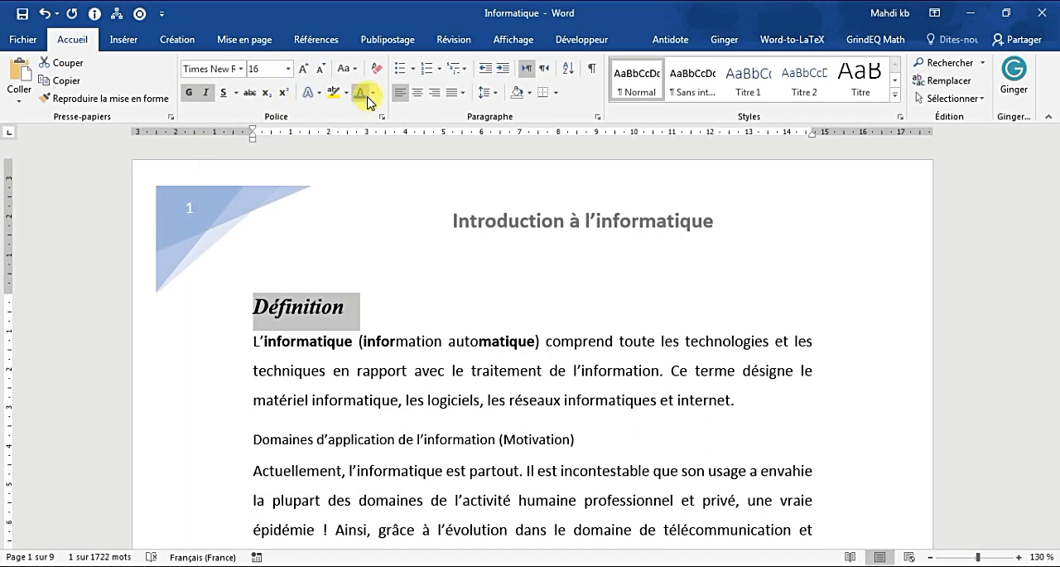
left_click(237, 93)
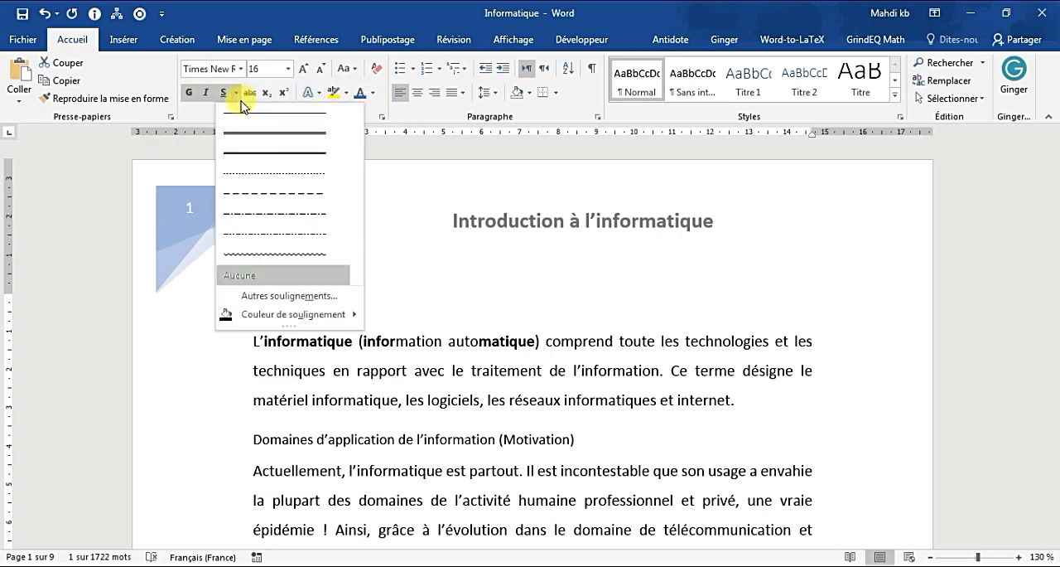
left_click(268, 130)
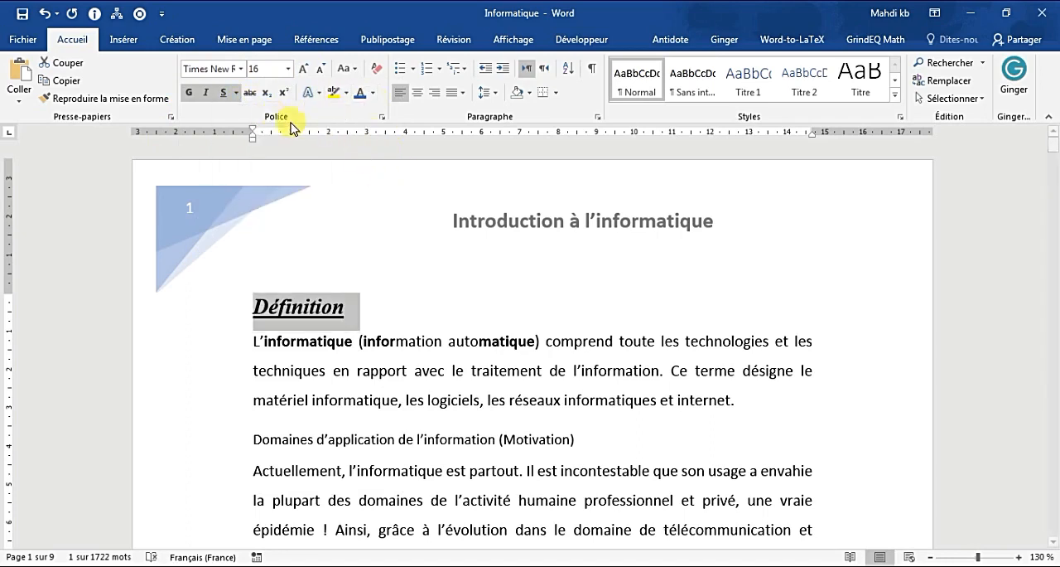
Step: Number the "Définition" heading with the 1. / 1.1. / 1.1.1. multilevel list format
left_click(462, 68)
left_click(611, 215)
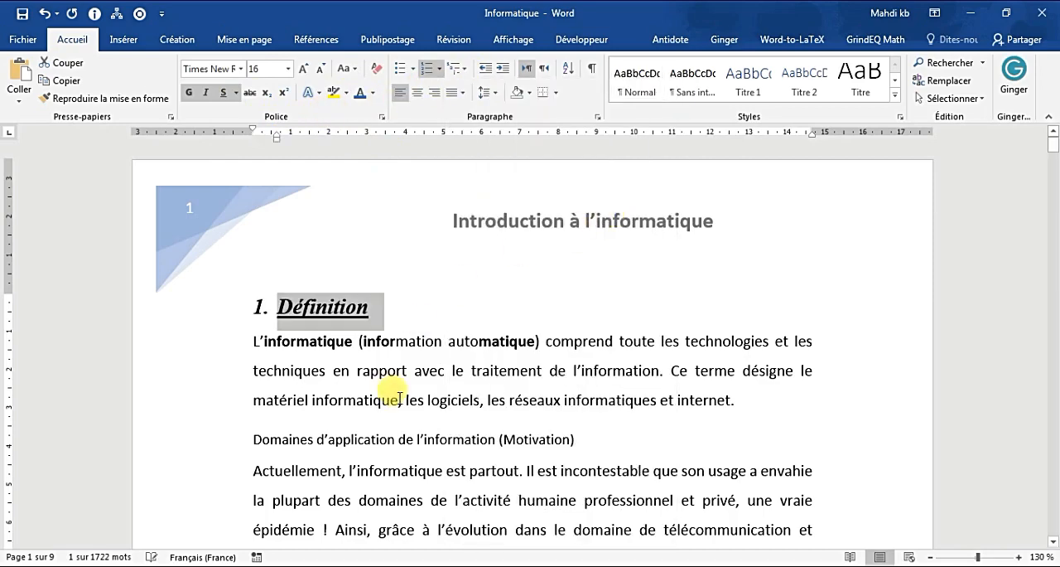
left_click(386, 386)
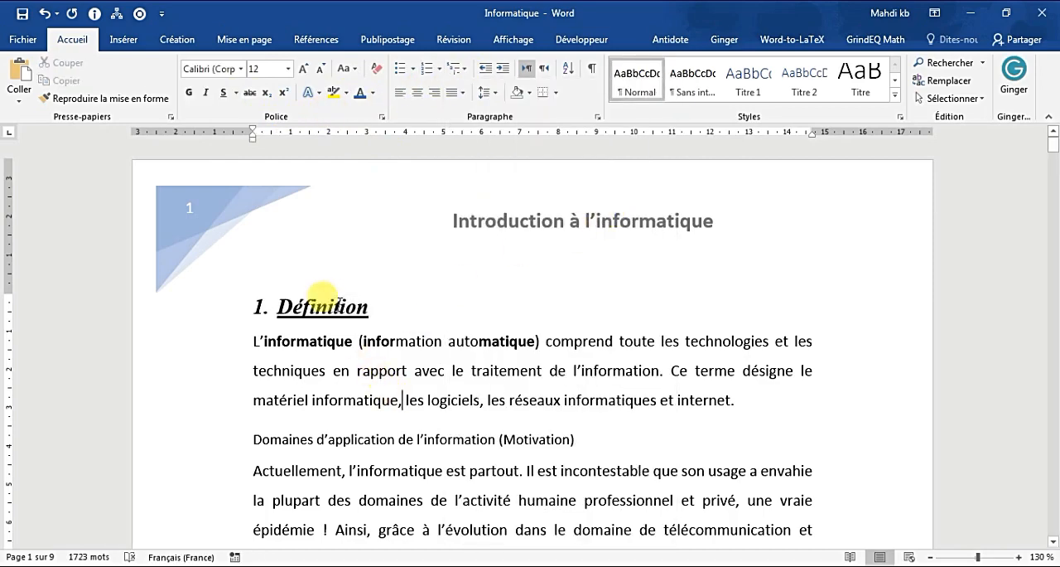
Step: Make the heading "Partie 1 : Les composants matériel" bold, italic and underlined
scroll(327, 302, "down", 10)
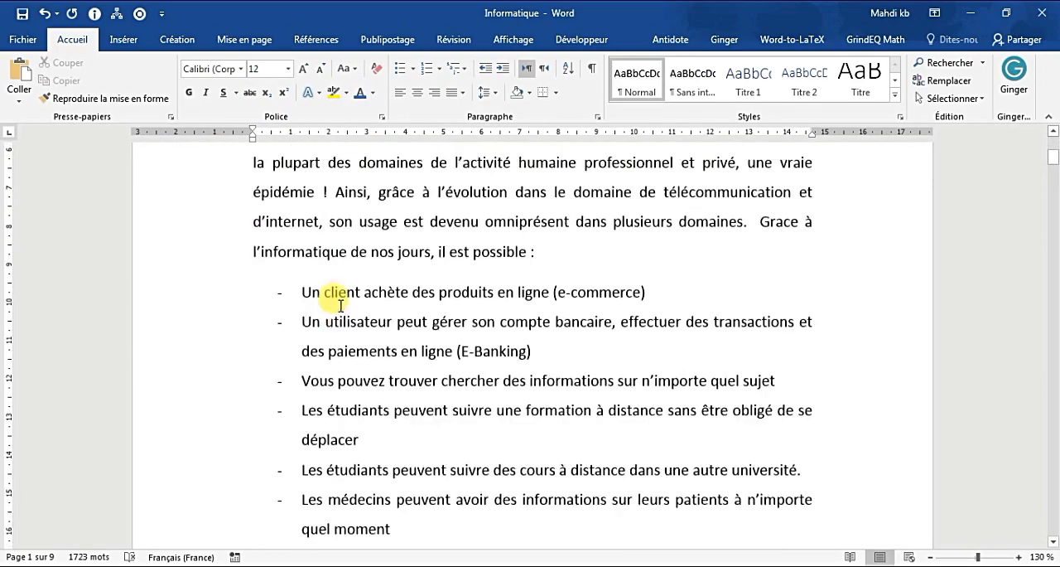
scroll(342, 305, "down", 1)
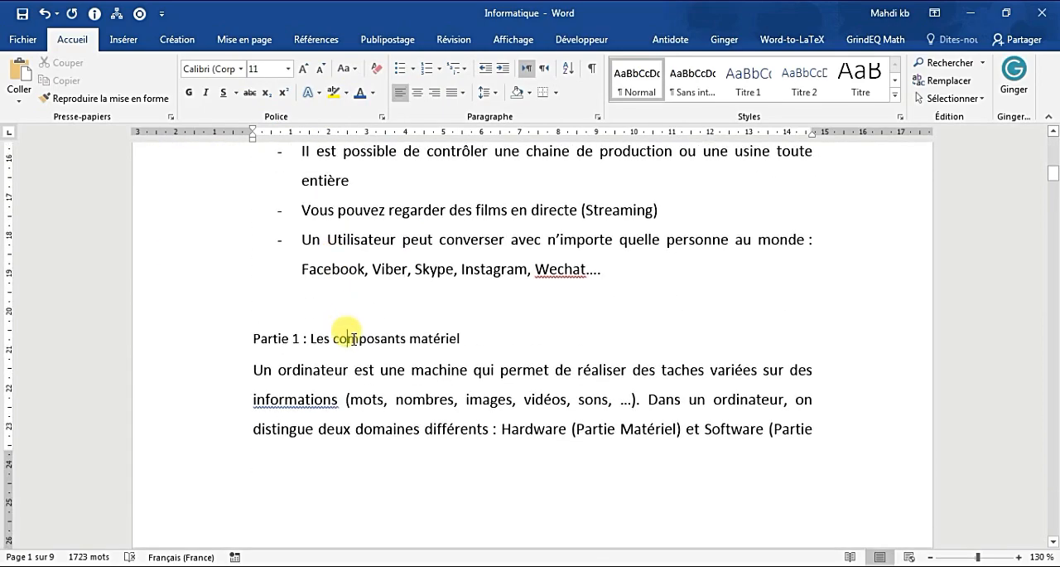
triple_click(353, 340)
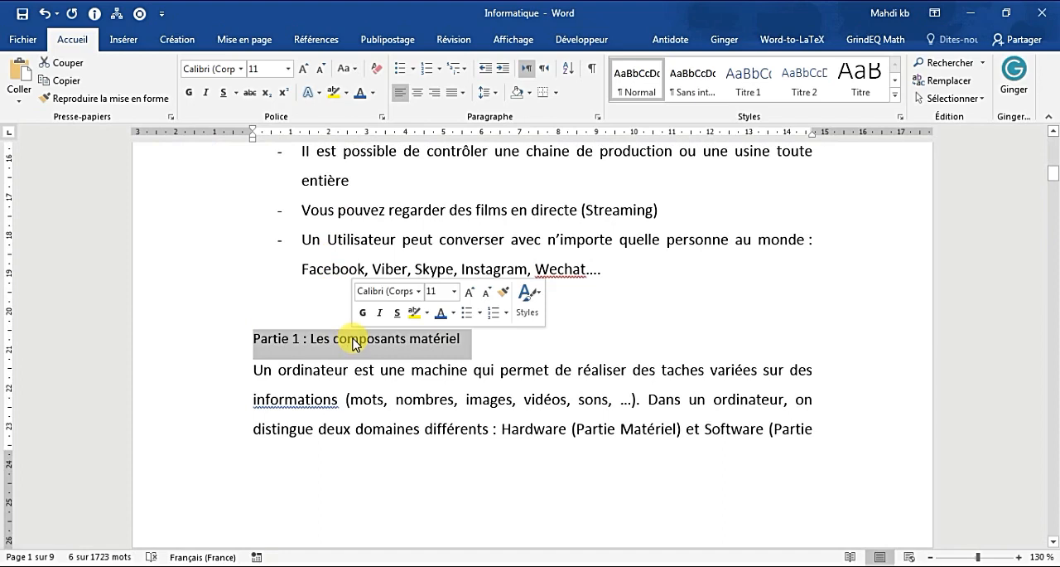
left_click(190, 92)
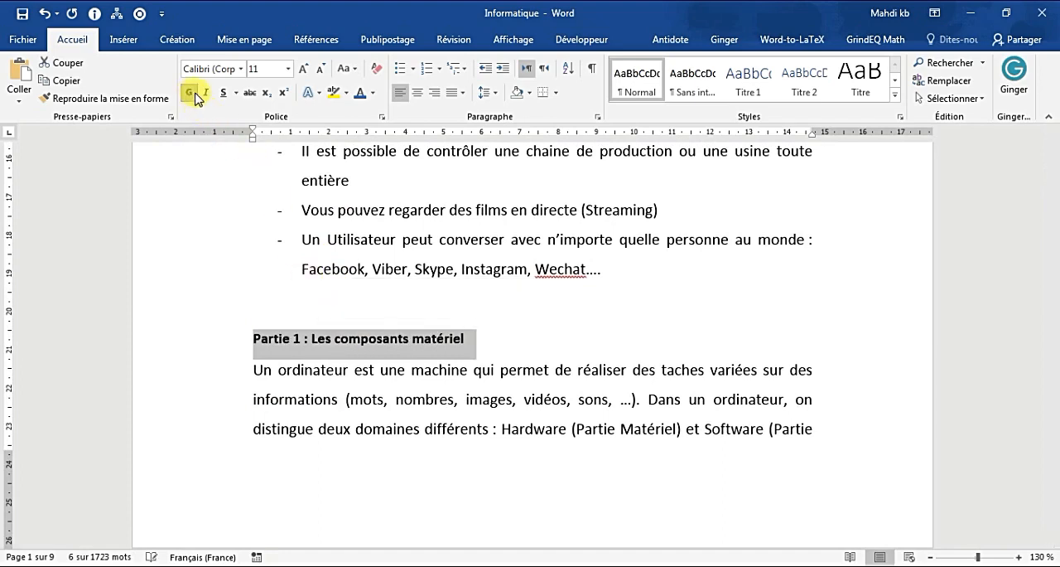
left_click(206, 92)
left_click(223, 92)
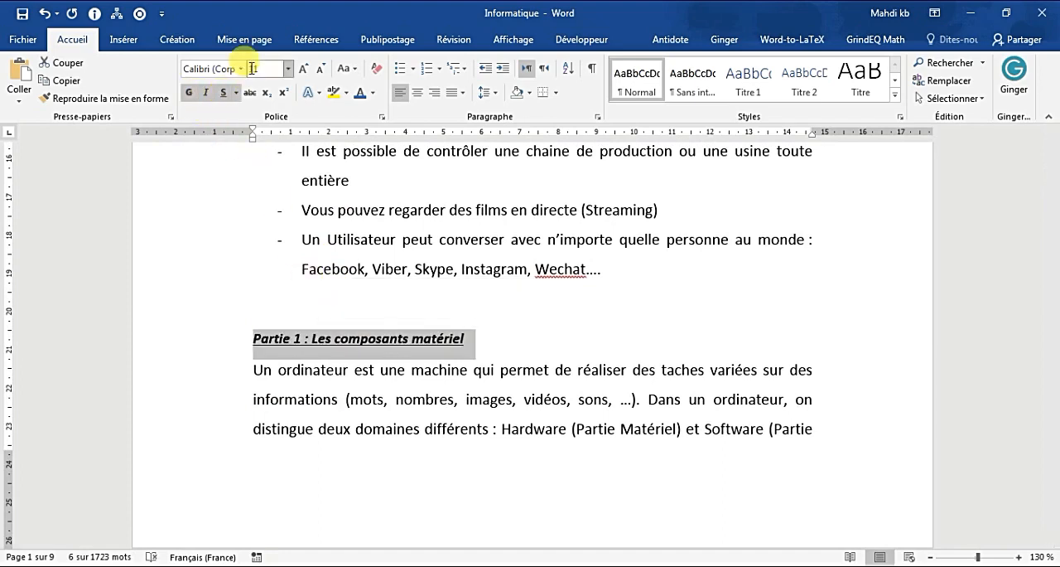
Step: Set the "Partie 1 : Les composants matériel" heading to Times New Roman, size 14, with the dark blue font color
left_click(242, 69)
left_click(260, 146)
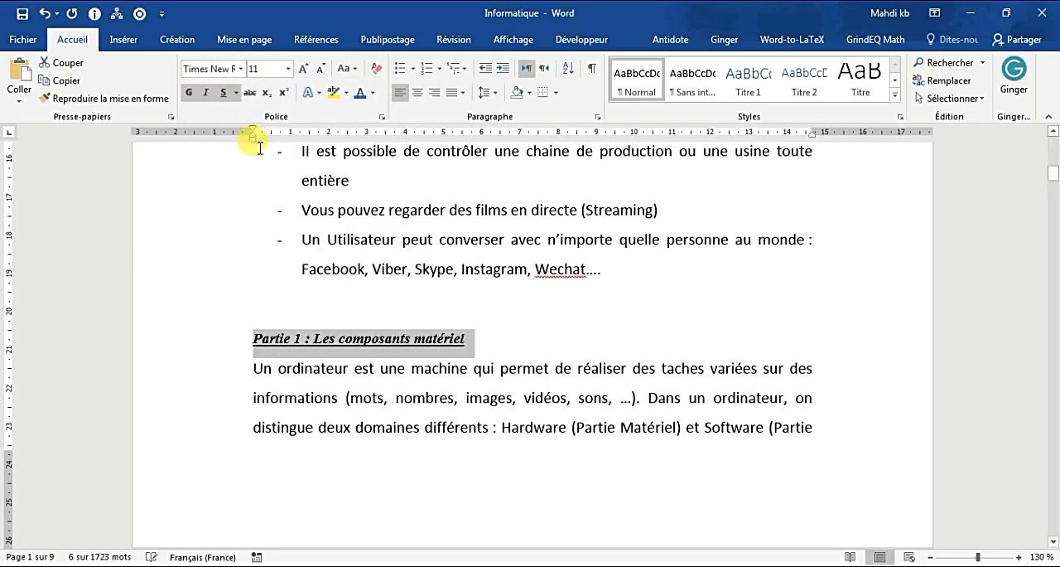
left_click(304, 70)
left_click(303, 70)
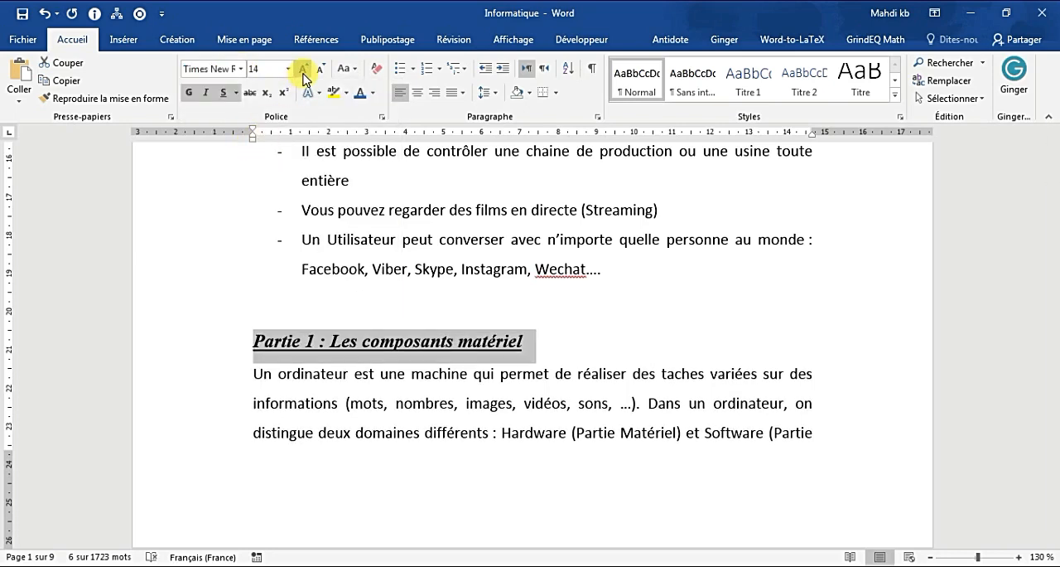
left_click(360, 94)
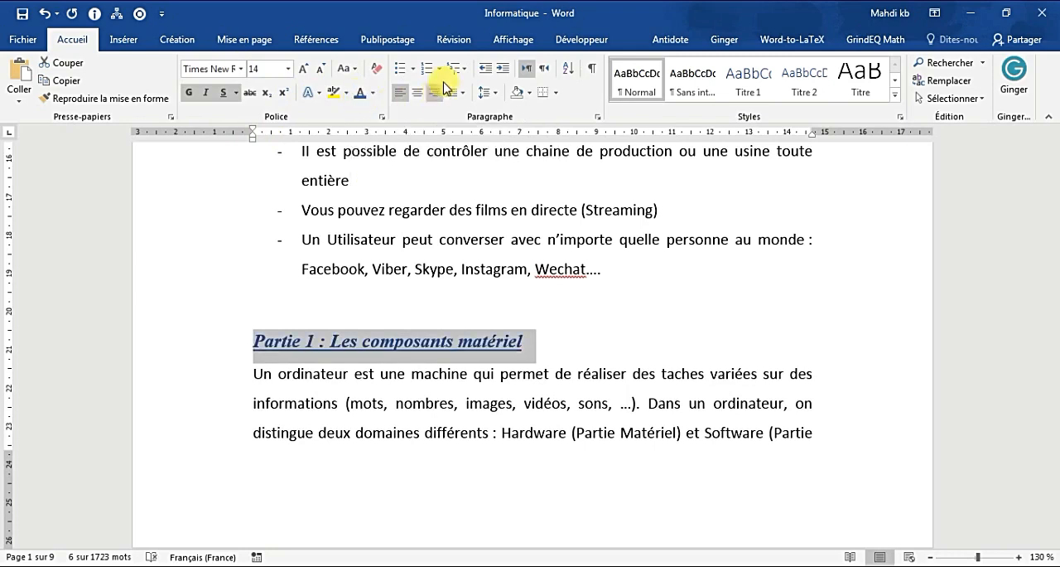
Step: Apply the 1. / 1.1. / 1.1.1. multilevel list to the "Partie 1" heading and continue the numbering from the previous heading
left_click(469, 70)
left_click(608, 212)
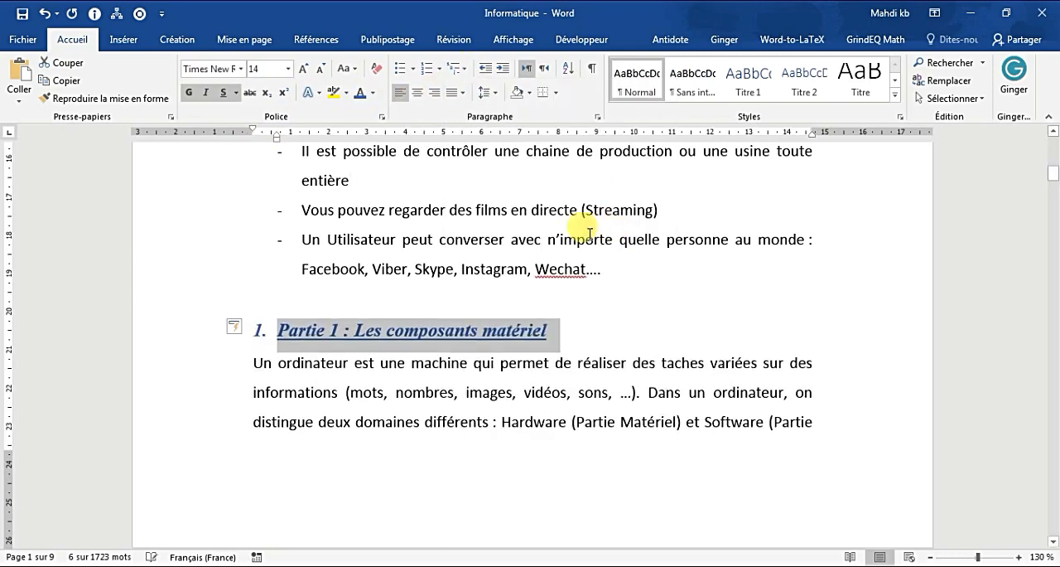
left_click(235, 328)
left_click(284, 348)
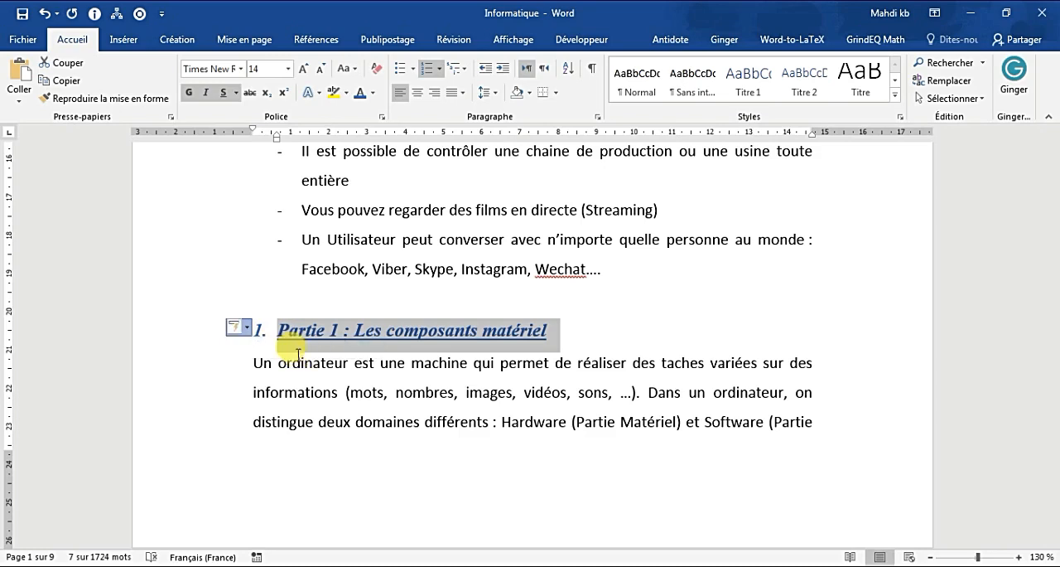
Step: Change the "Partie 1 : Les composants matériel" heading's list level to the second level, 1.1
left_click(464, 69)
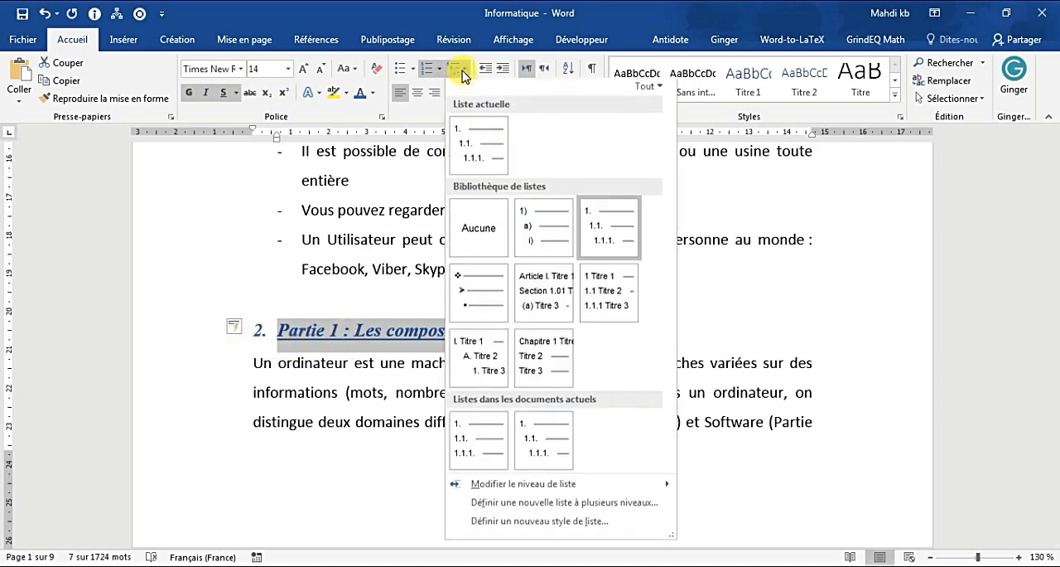
mouse_move(606, 487)
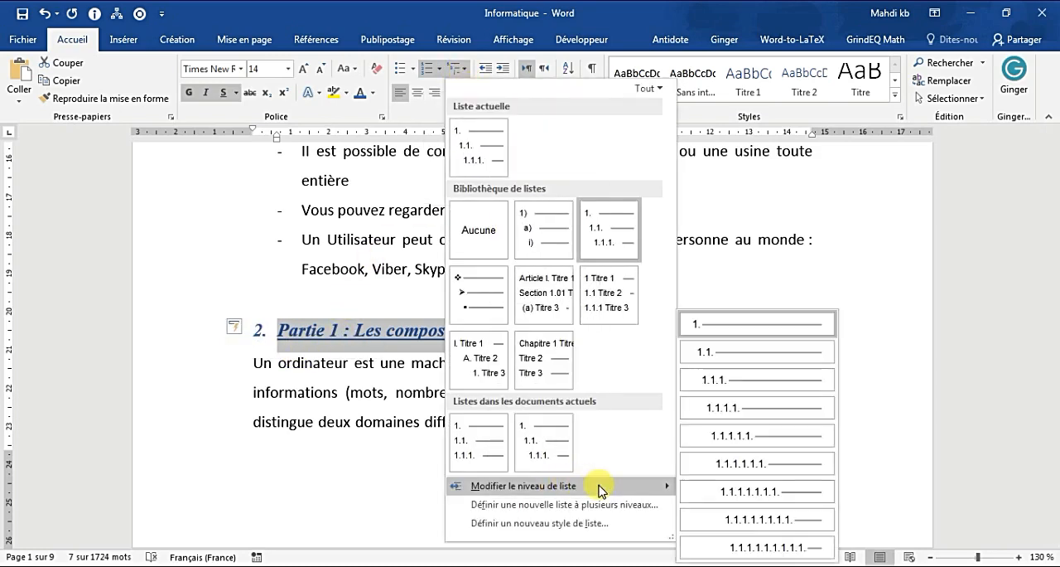
left_click(714, 357)
Step: Make the heading "Composants de base d'un ordinateur" on page 2 bold and italic at font size 14
scroll(439, 430, "down", 6)
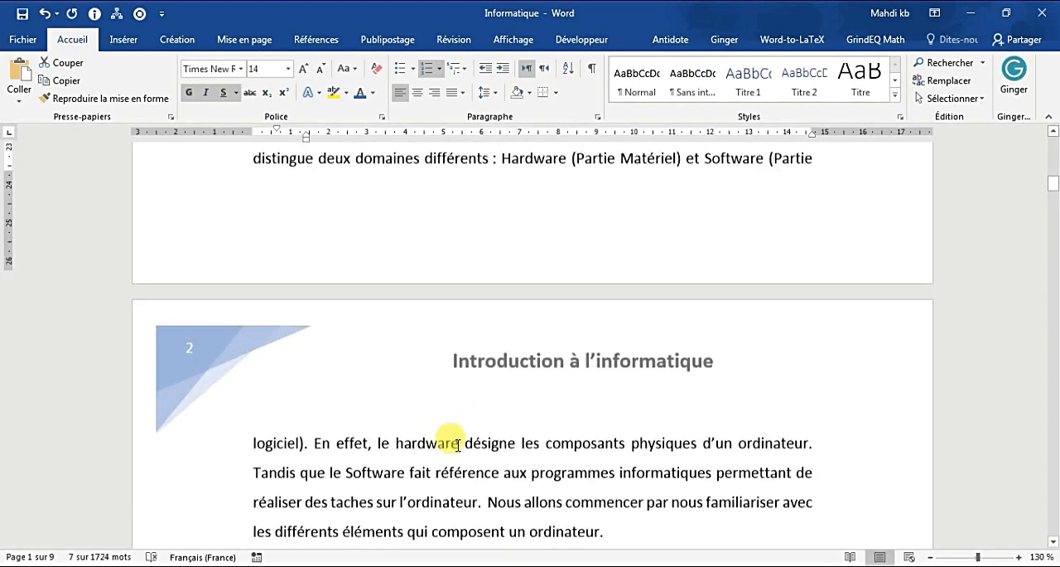
triple_click(352, 322)
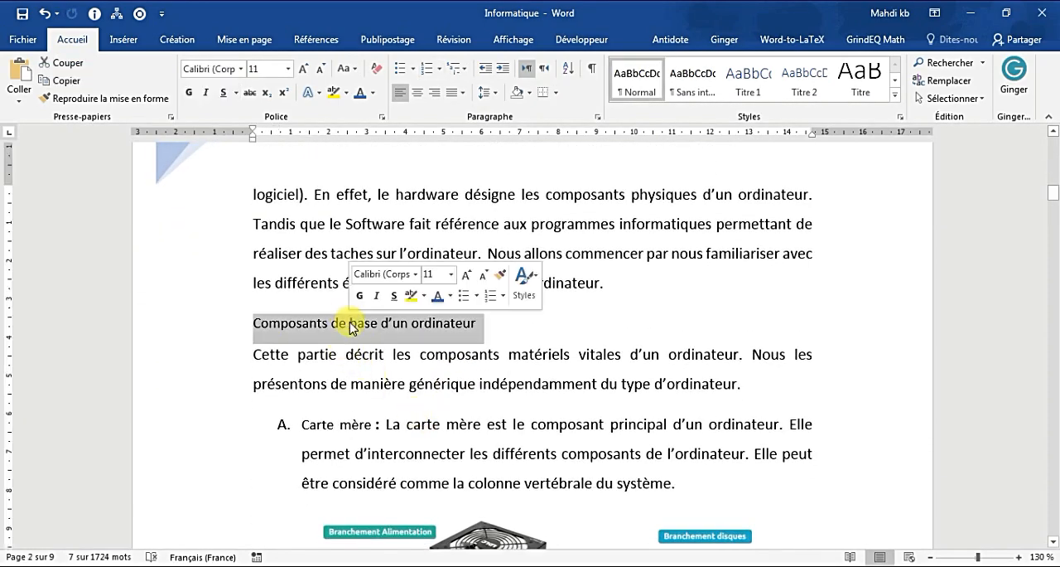
double_click(351, 322)
triple_click(351, 322)
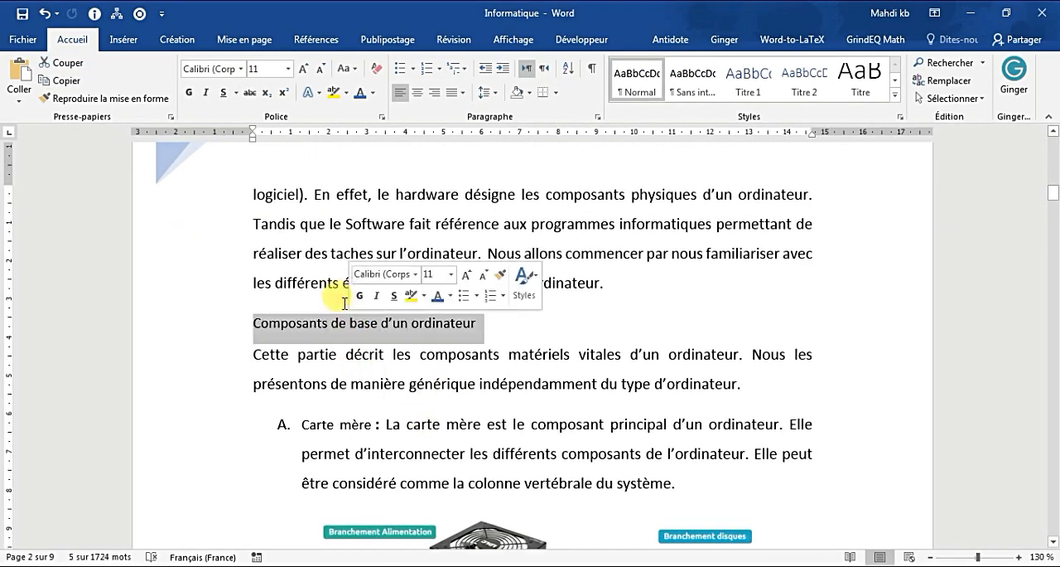
left_click(193, 95)
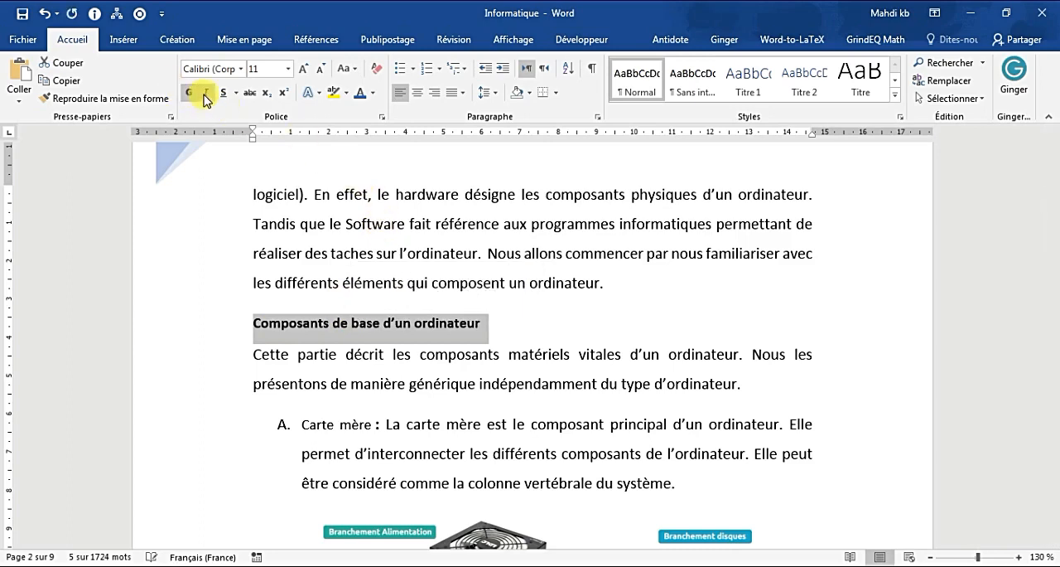
left_click(206, 92)
left_click(303, 69)
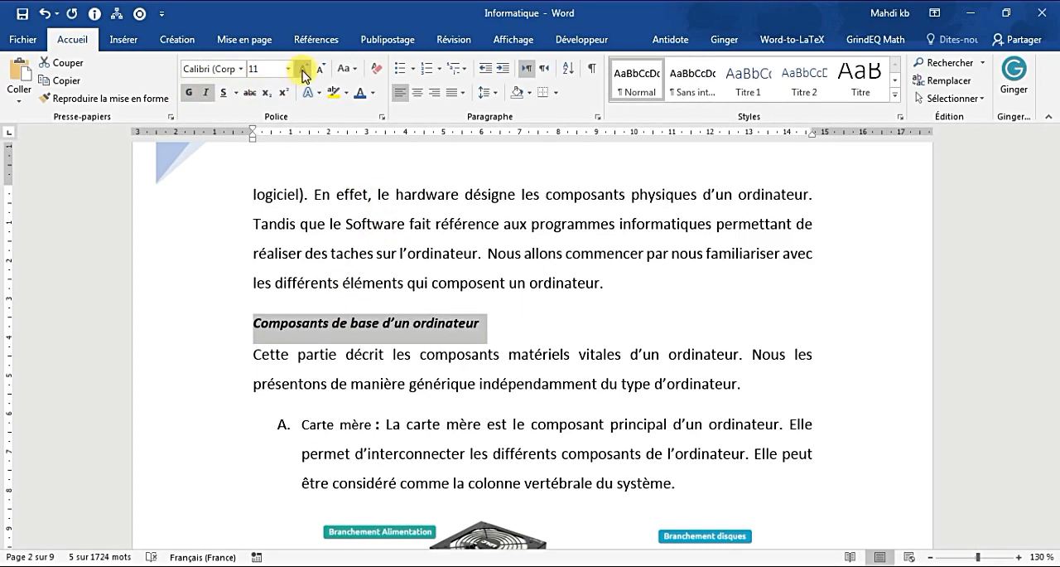
left_click(303, 70)
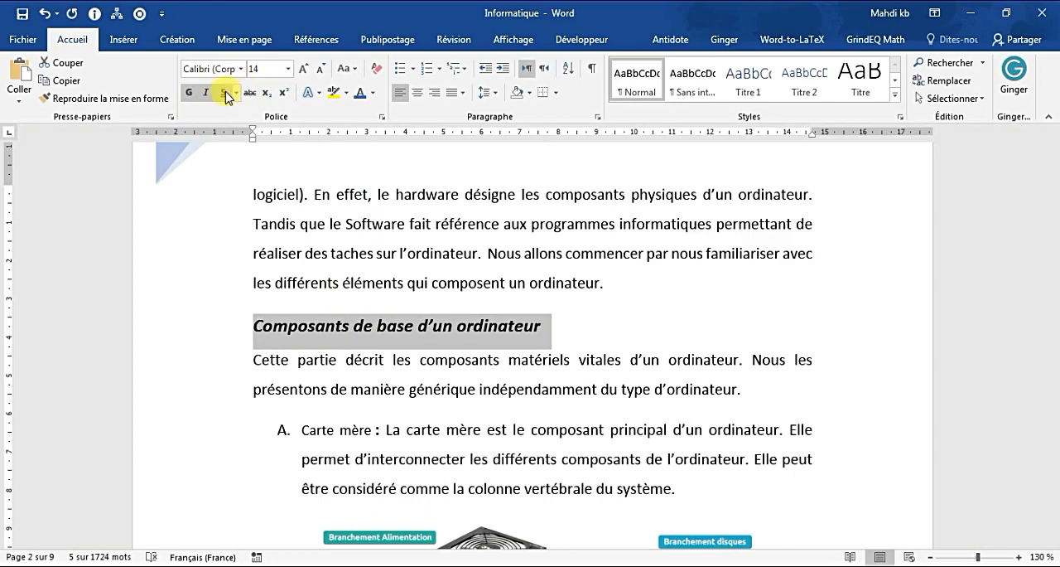
Step: Underline the "Composants de base d'un ordinateur" heading and set it to Times New Roman in dark blue
left_click(222, 93)
left_click(241, 68)
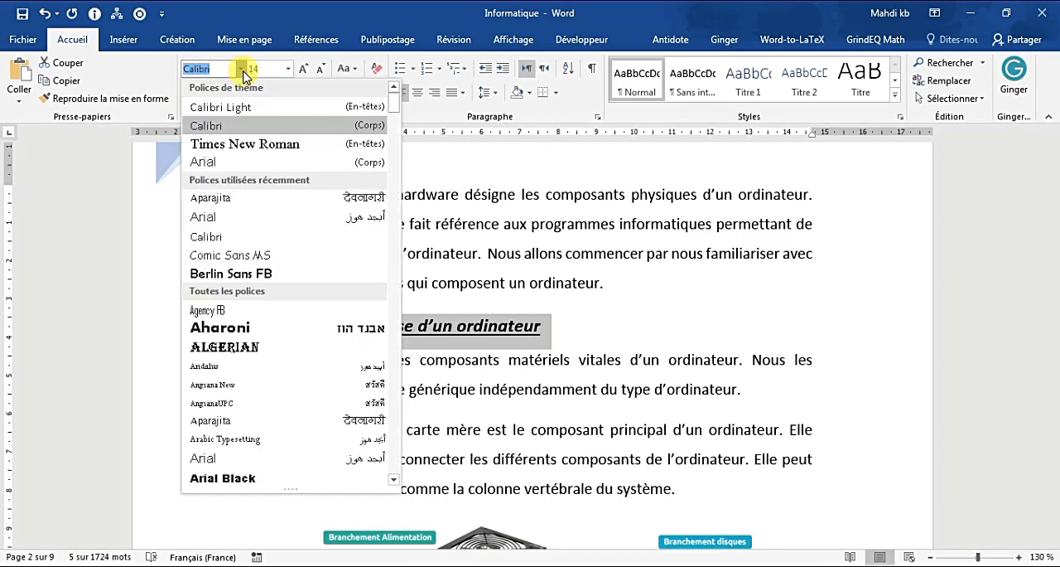
left_click(256, 142)
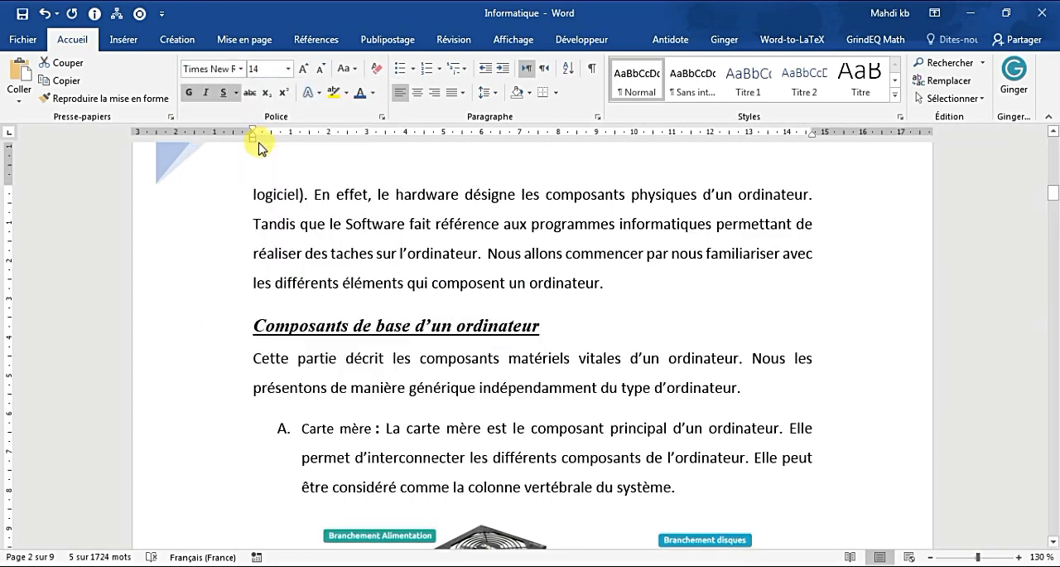
left_click(359, 93)
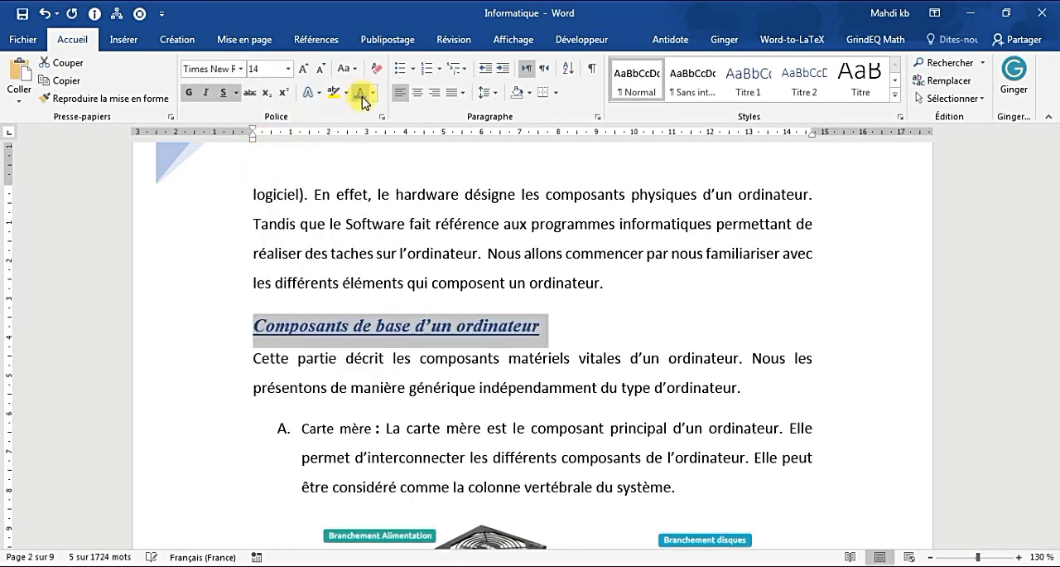
Step: Apply the 1. / 1.1. / 1.1.1. multilevel list to the "Composants de base d'un ordinateur" heading and continue the previous numbering
left_click(463, 68)
left_click(616, 222)
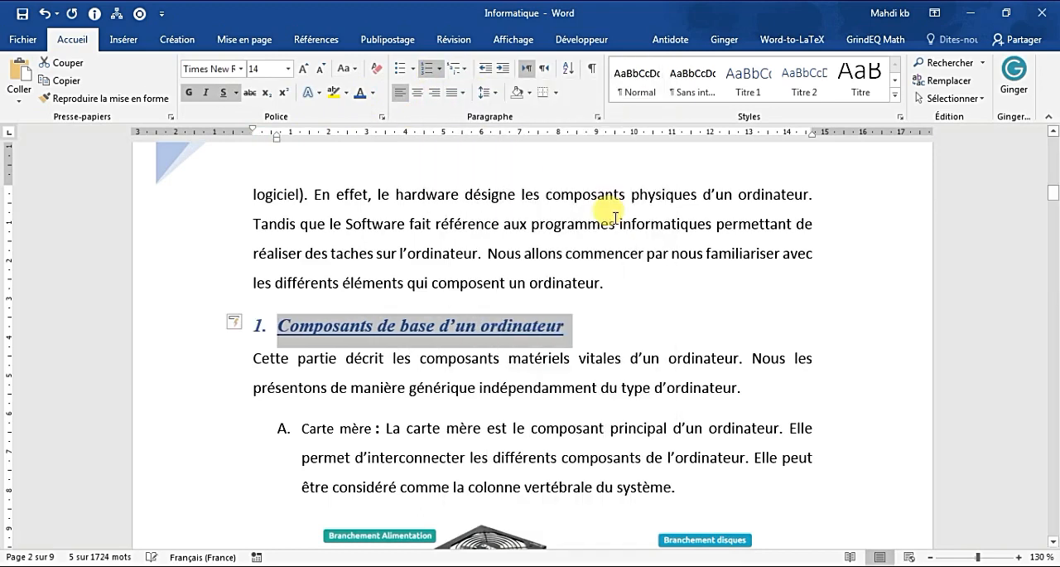
left_click(232, 321)
left_click(277, 345)
Step: Change the "Composants de base d'un ordinateur" heading's list level to the second level, 1.1
left_click(462, 71)
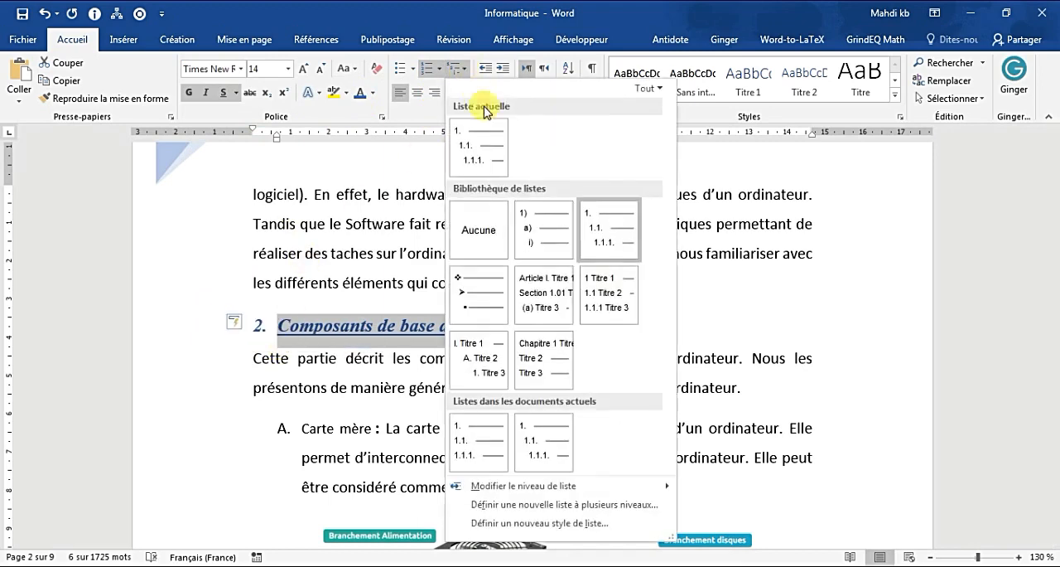
mouse_move(625, 487)
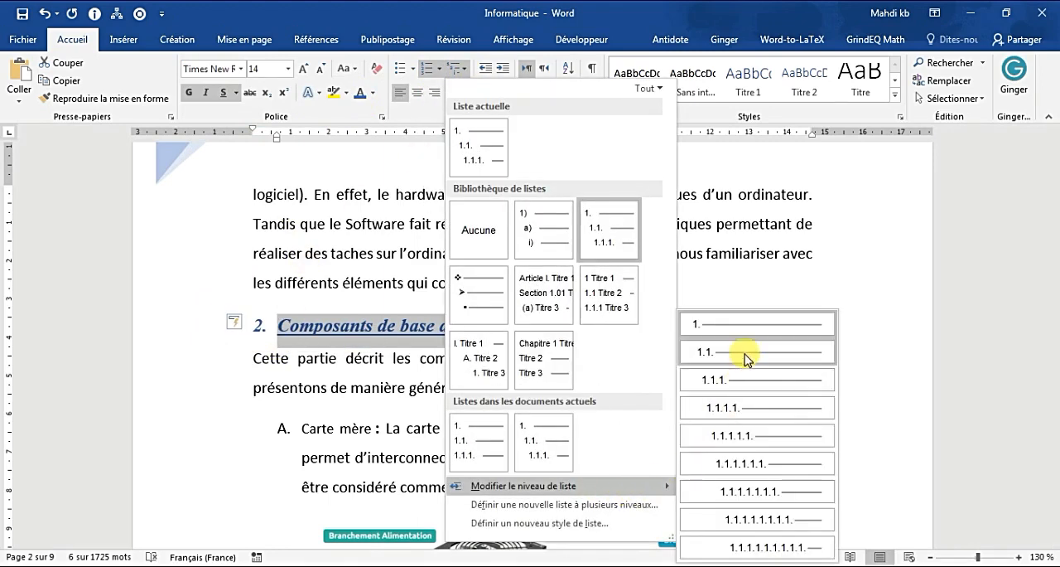
left_click(744, 353)
scroll(455, 395, "down", 3)
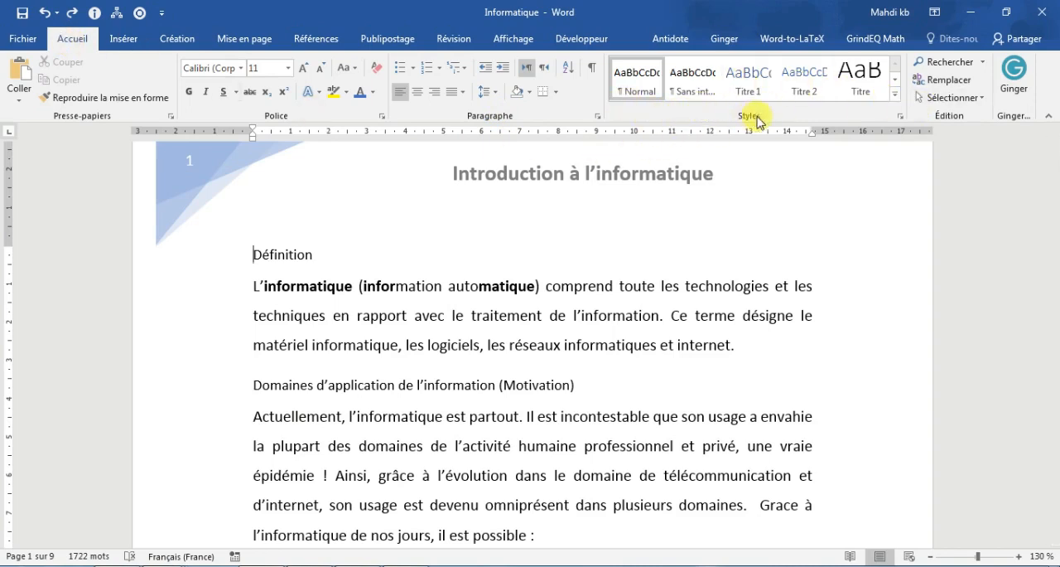
Step: Examine the predefined styles in the full style gallery, including with the word "information" of the first paragraph selected
left_click(895, 94)
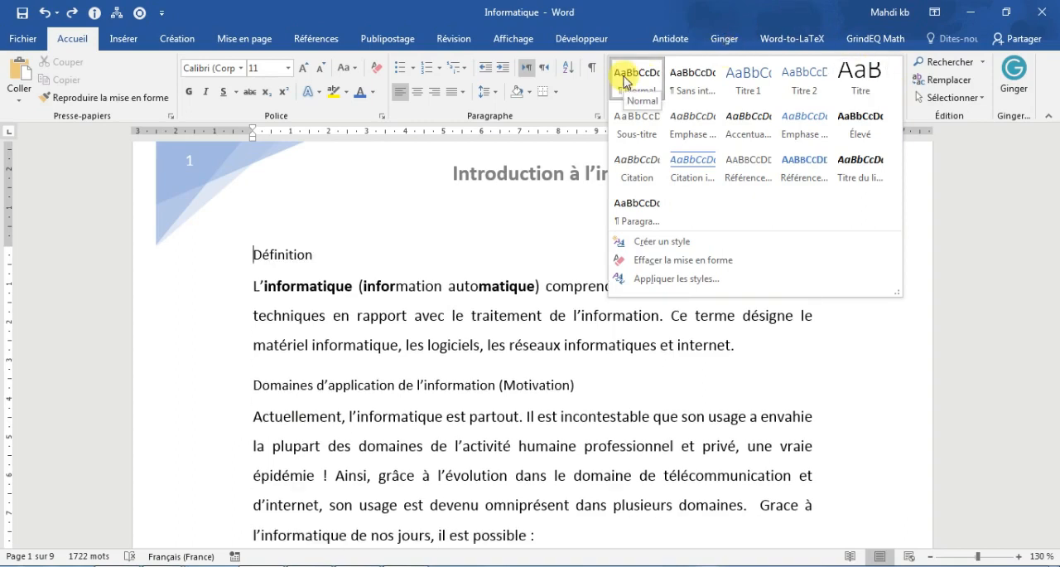
left_click(535, 312)
triple_click(535, 312)
left_click(372, 294)
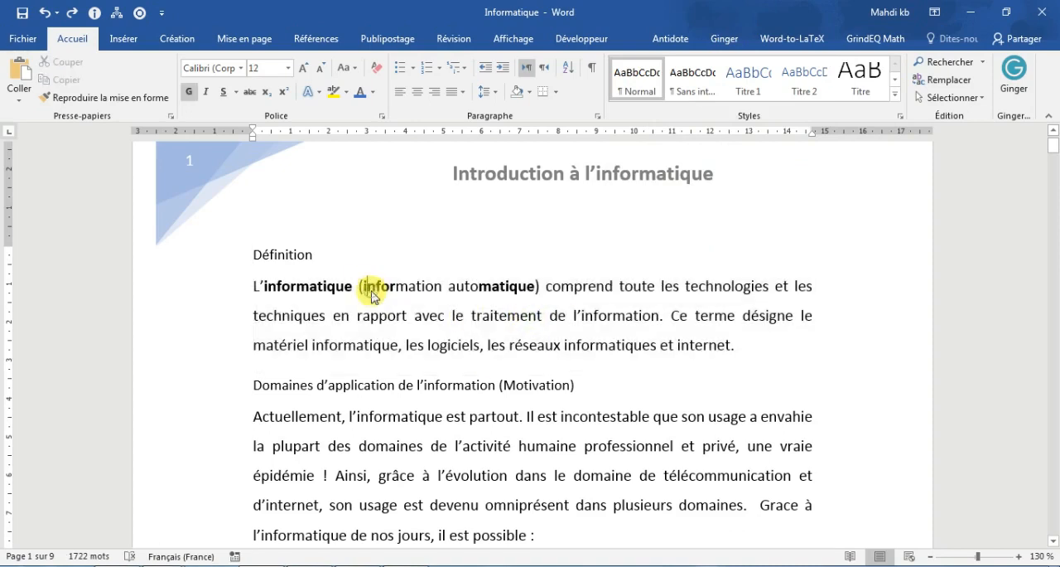
double_click(371, 294)
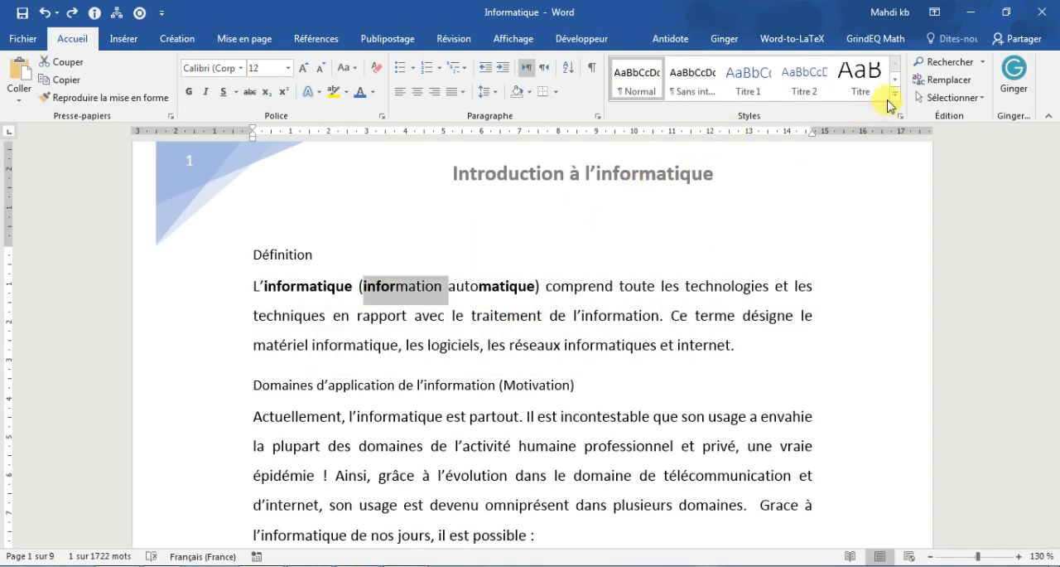
left_click(895, 94)
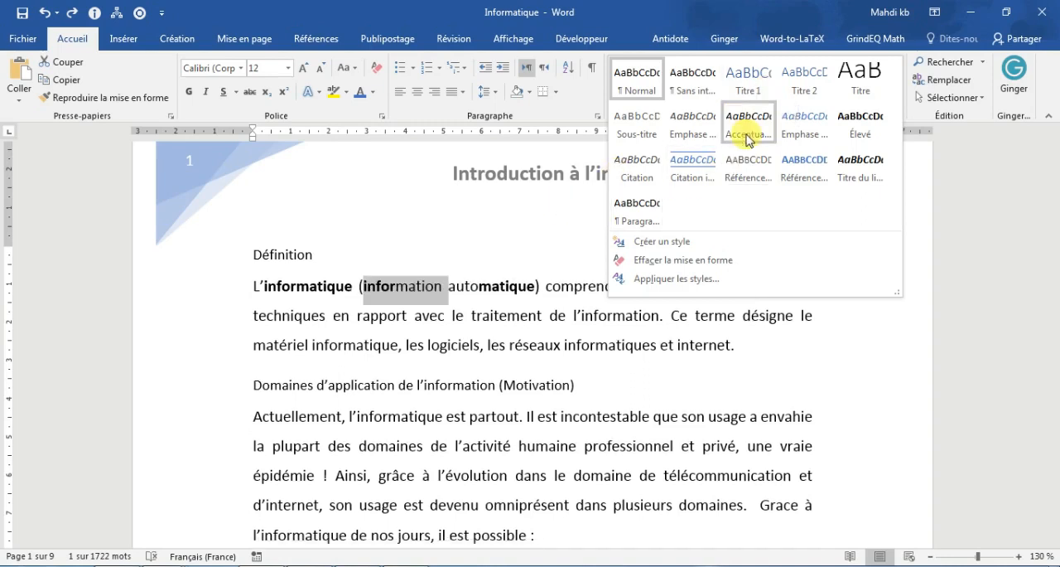
left_click(360, 248)
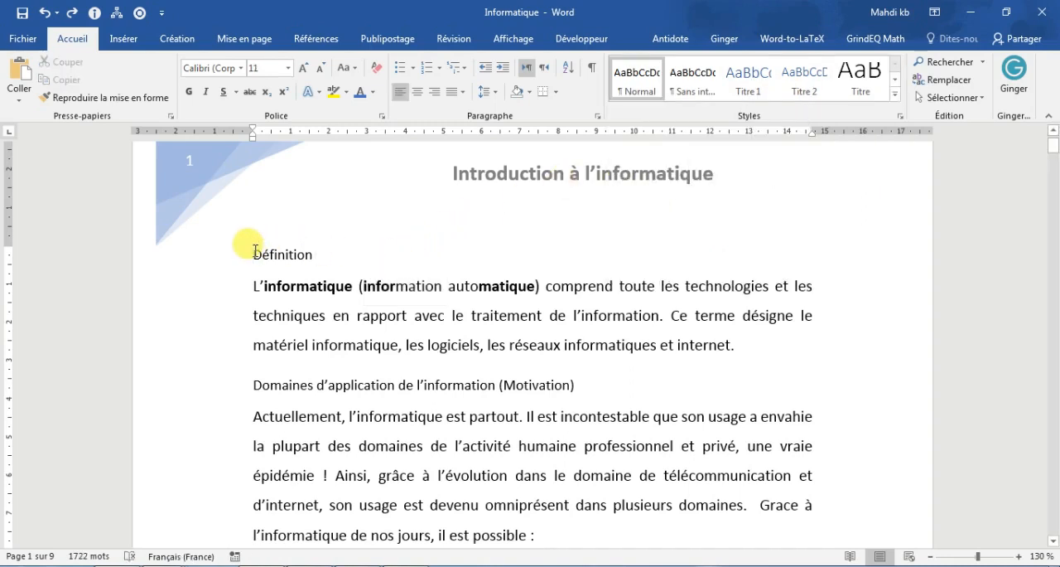
Step: Try numbering by hand, entering "1." before the "Définition" heading and "1.1." on a new line below it
type("1.")
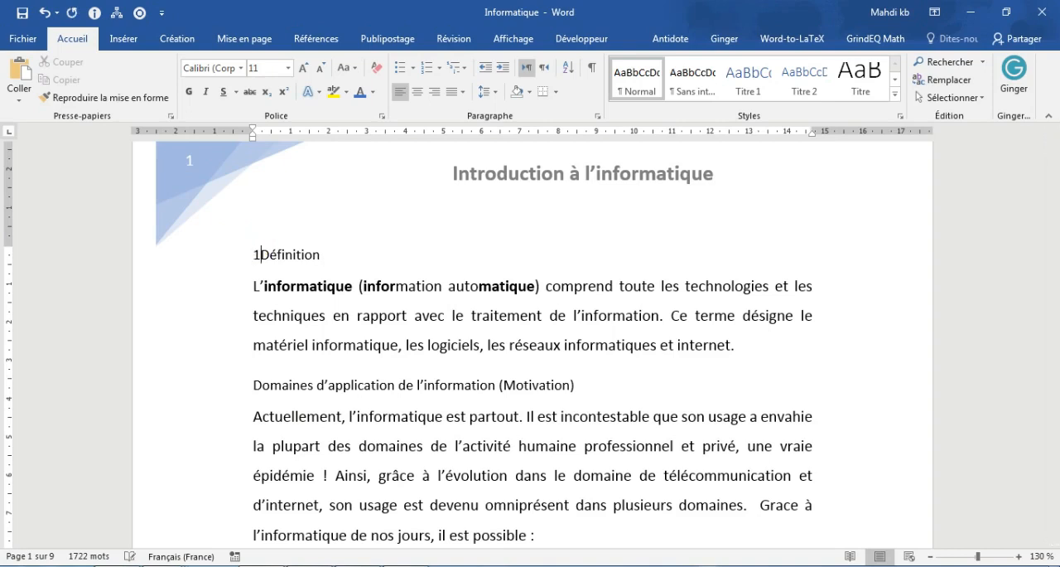
left_click(452, 256)
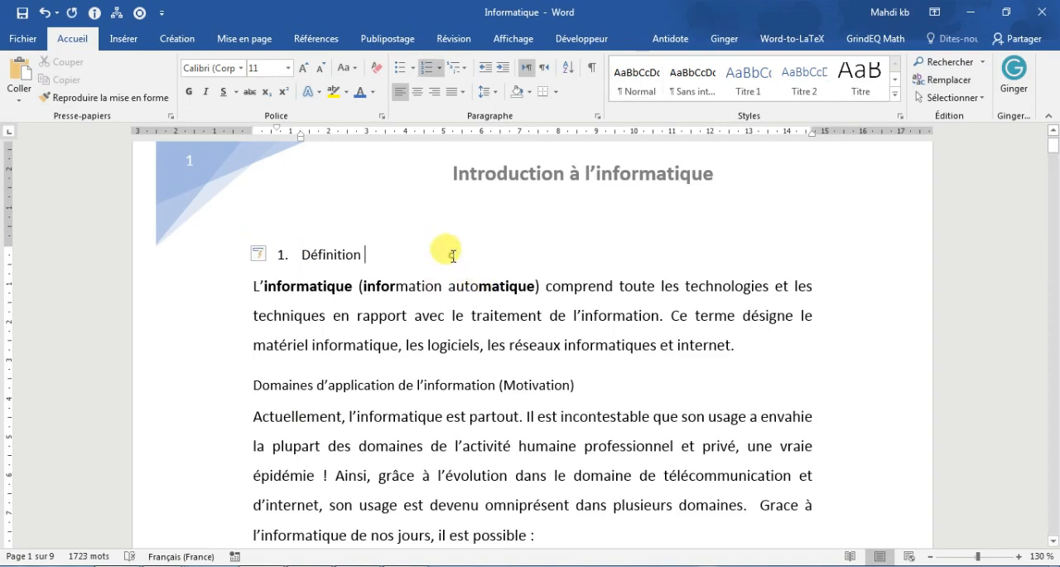
key("Return")
key("Return")
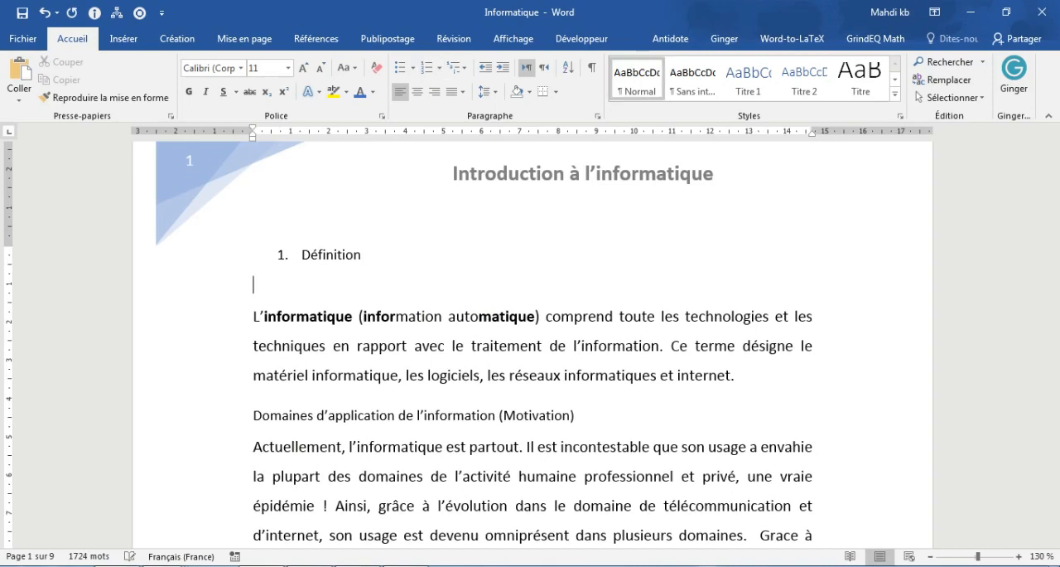
type("1.1.")
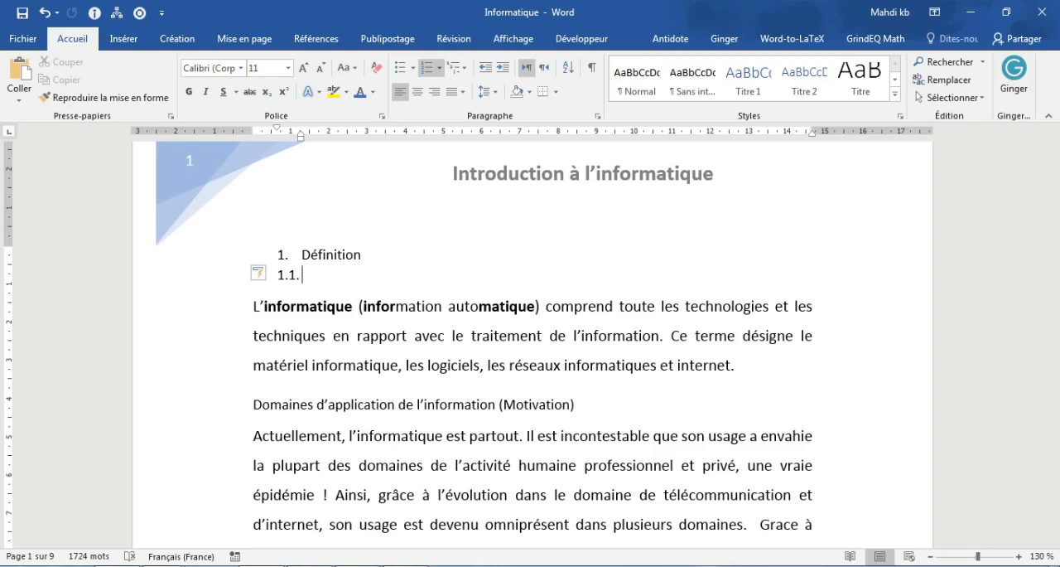
Step: Undo the hand-entered 1. and 1.1. numbering and the line added below the "Définition" heading
key("ctrl+z")
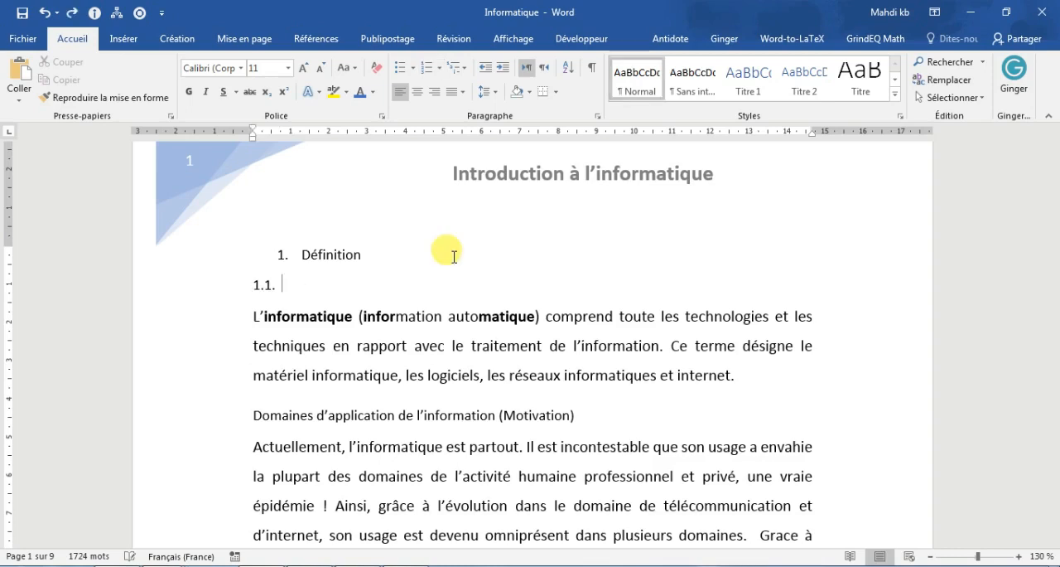
key("ctrl+z")
key("ctrl+z")
key("ctrl+z")
key("ctrl+z")
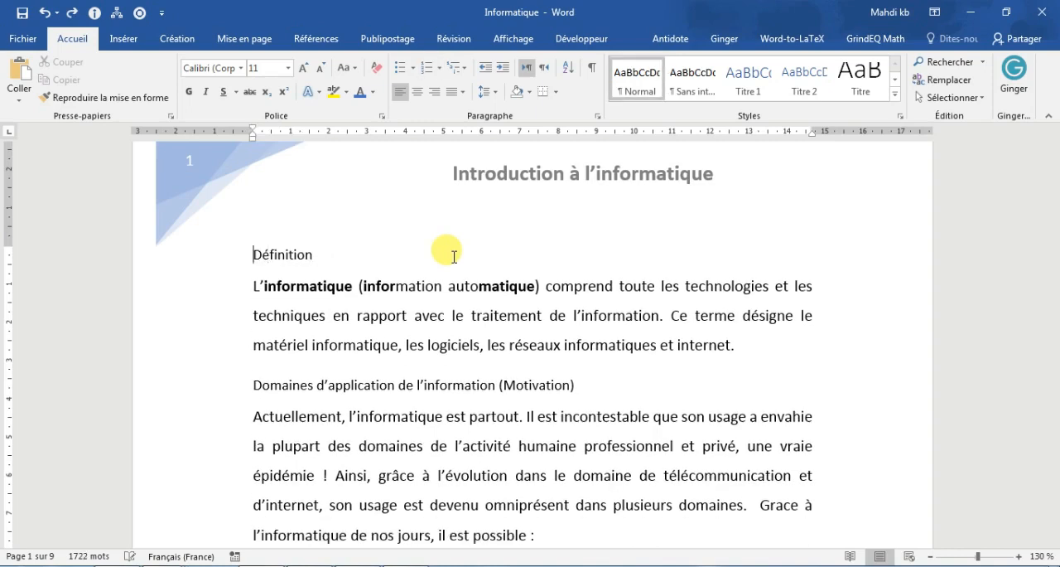
Step: Apply the Titre 1 style to the "Définition" heading on page 1
double_click(286, 255)
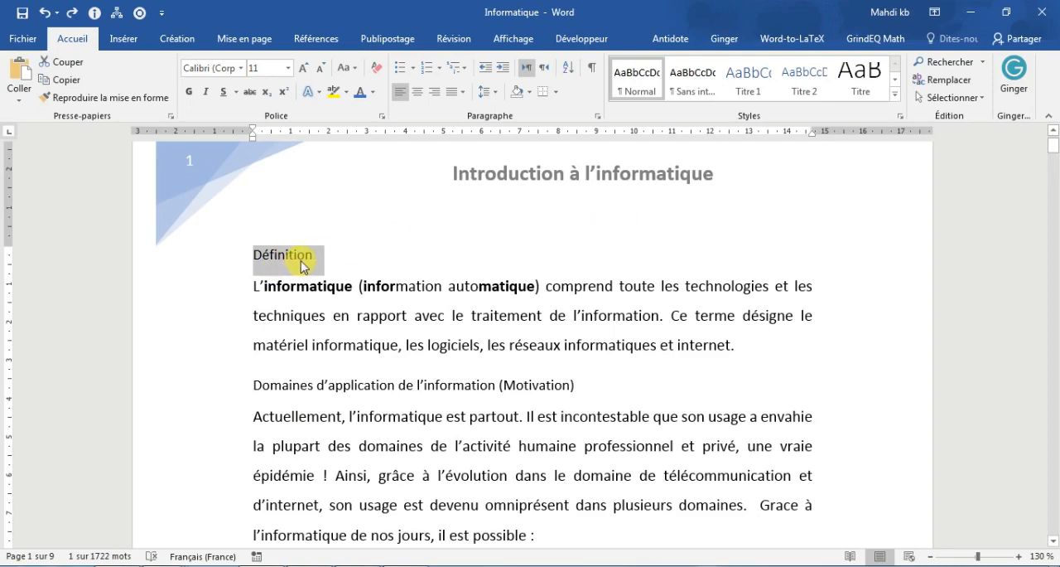
left_click(754, 87)
right_click(755, 90)
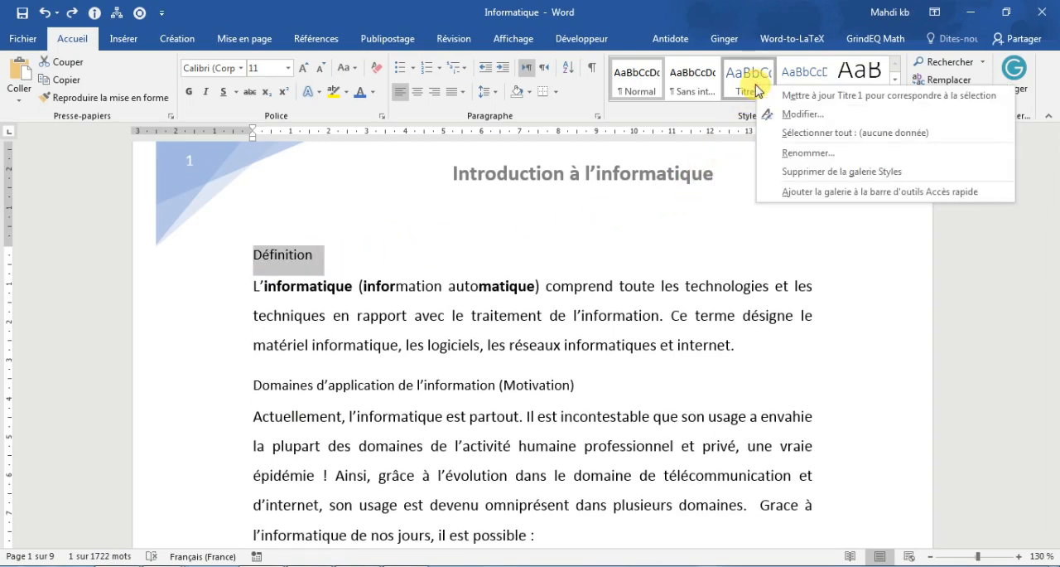
left_click(755, 89)
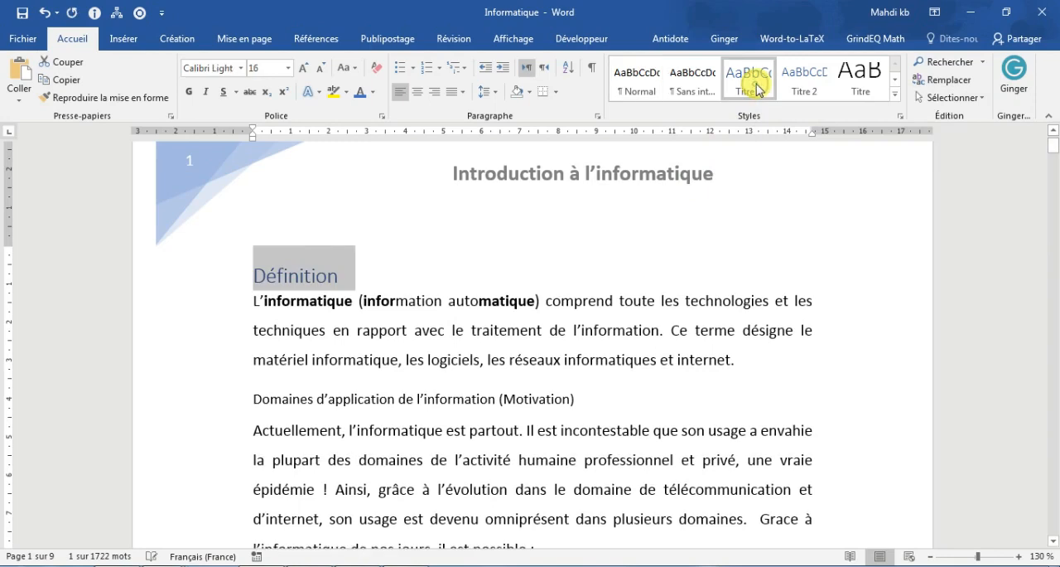
left_click(397, 290)
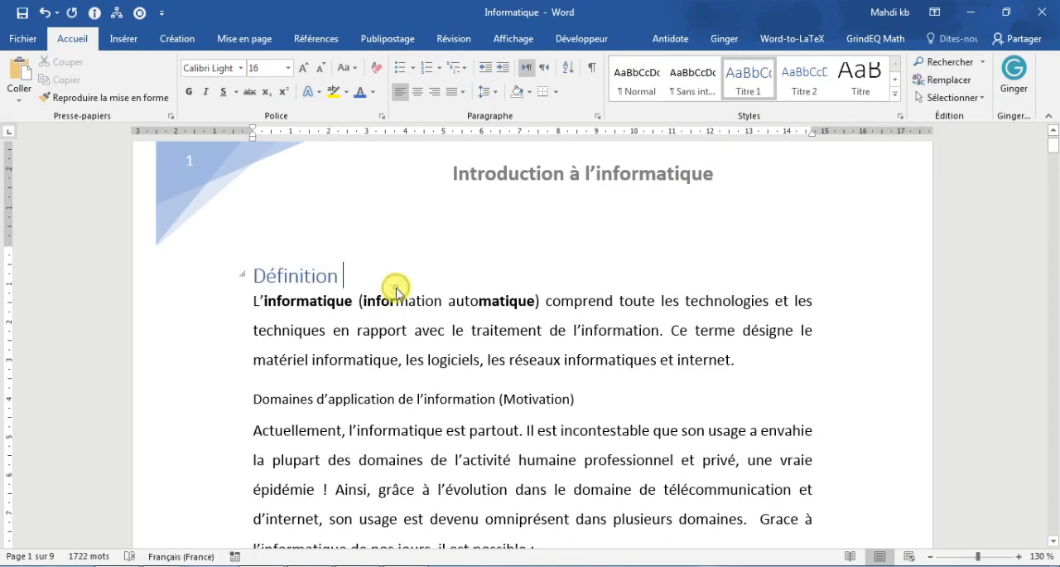
Step: Modify the Titre 1 style to use the Times New Roman (Titres CS) font at size 18
double_click(316, 274)
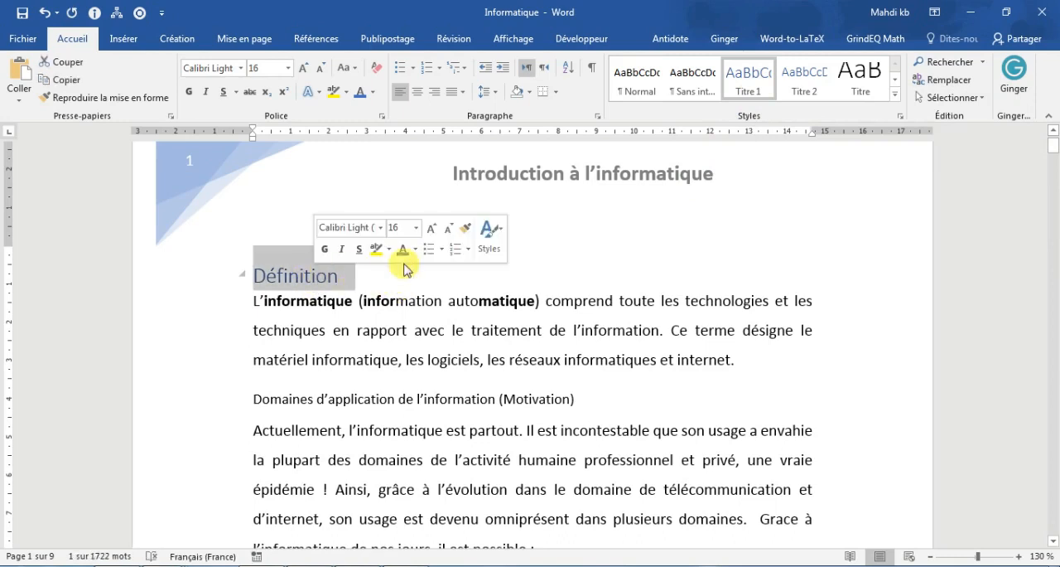
right_click(760, 97)
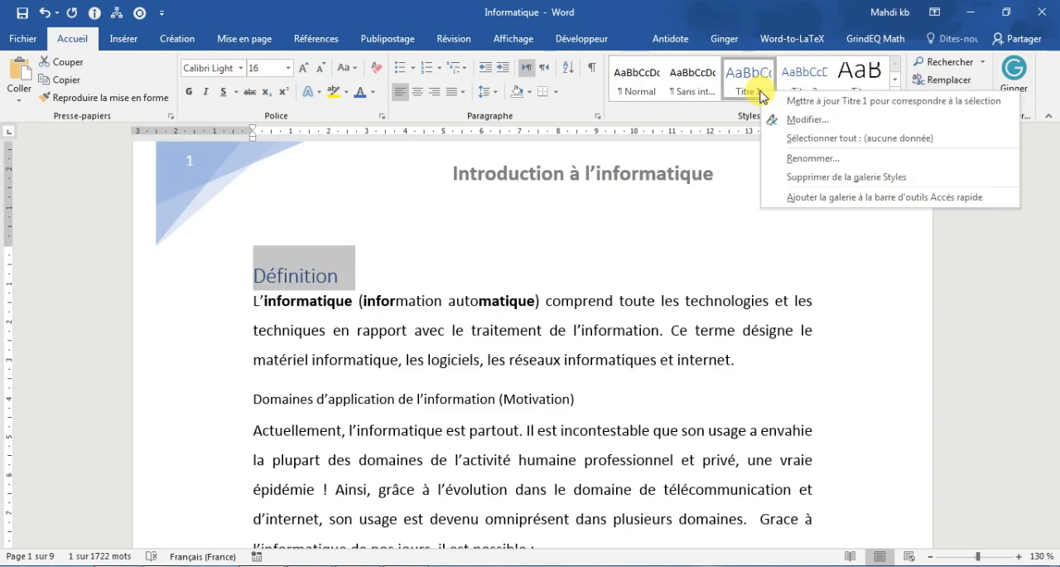
left_click(783, 116)
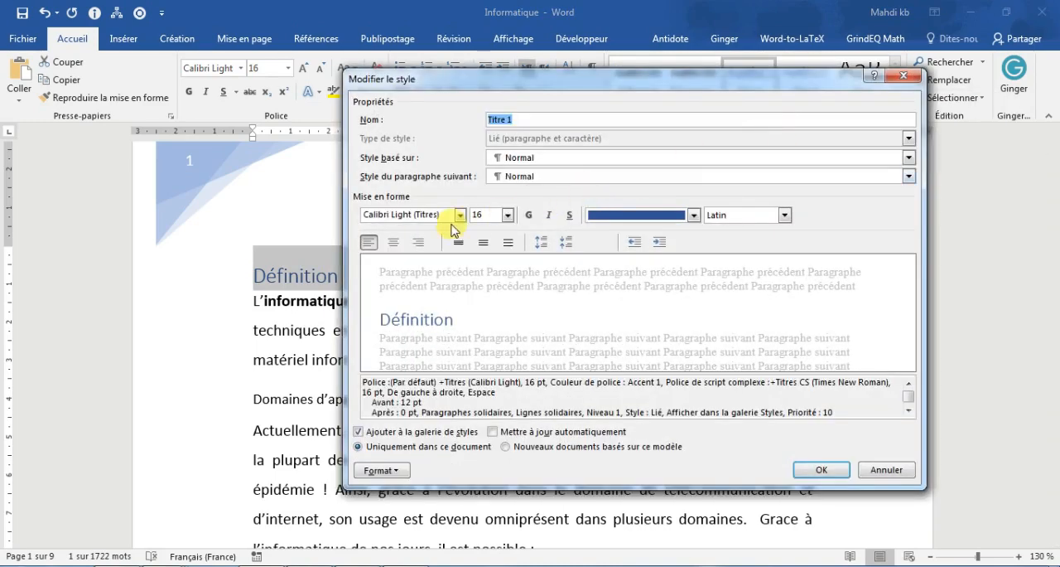
left_click(460, 215)
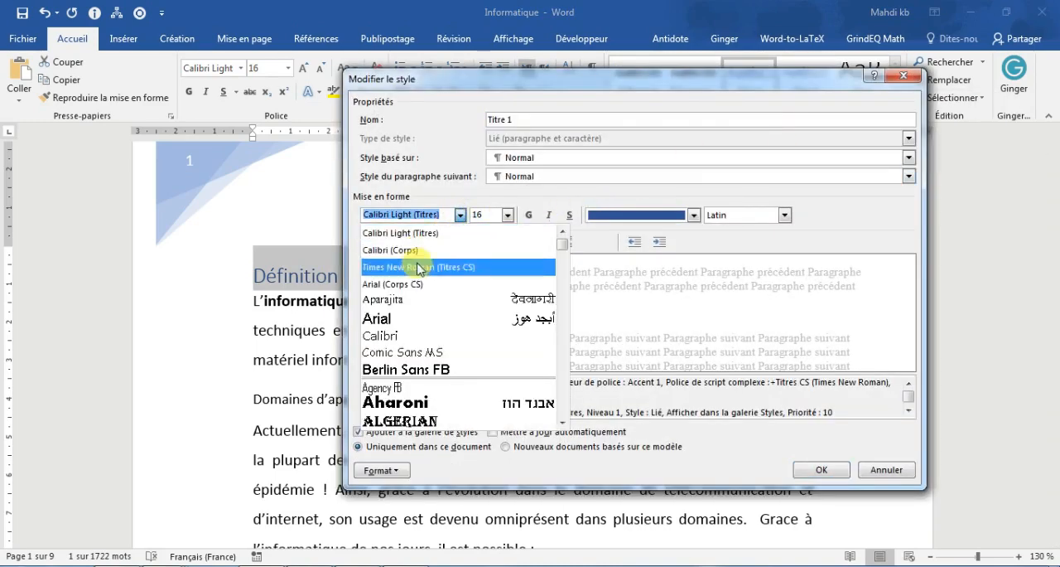
left_click(418, 266)
left_click(508, 215)
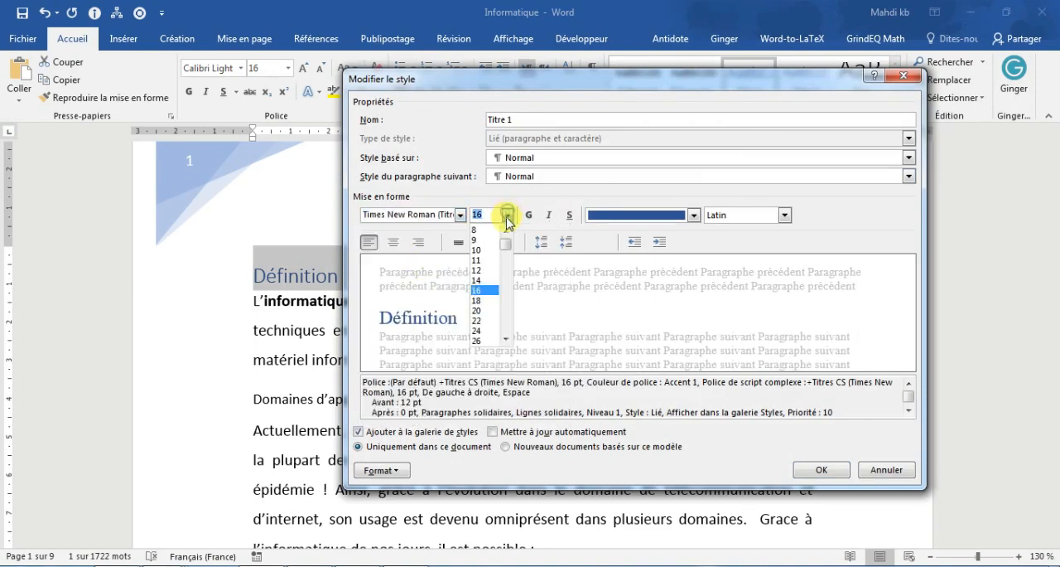
left_click(485, 299)
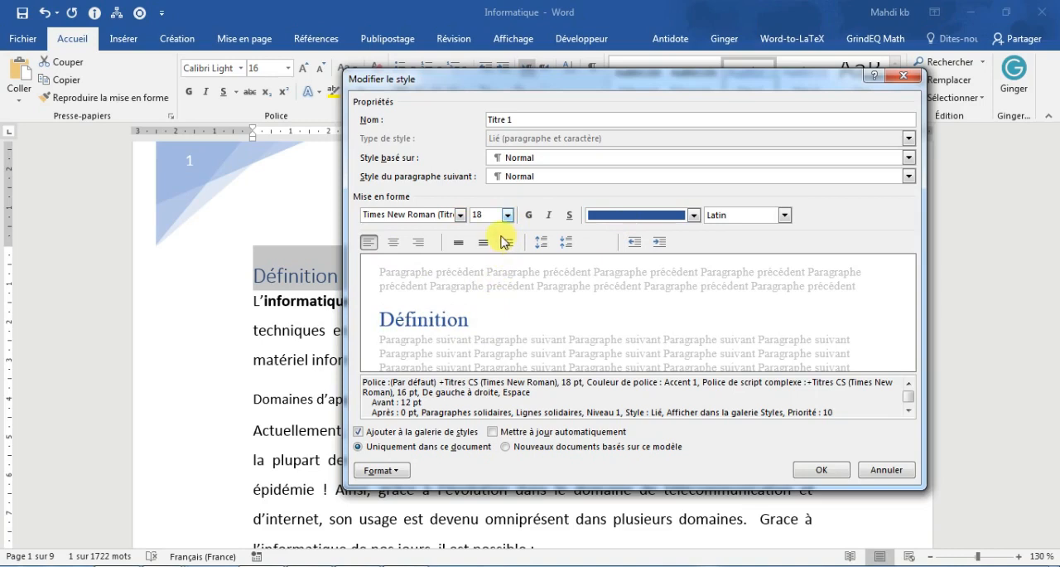
Step: Make the Titre 1 style bold, italic and underlined, and save the style changes
left_click(528, 215)
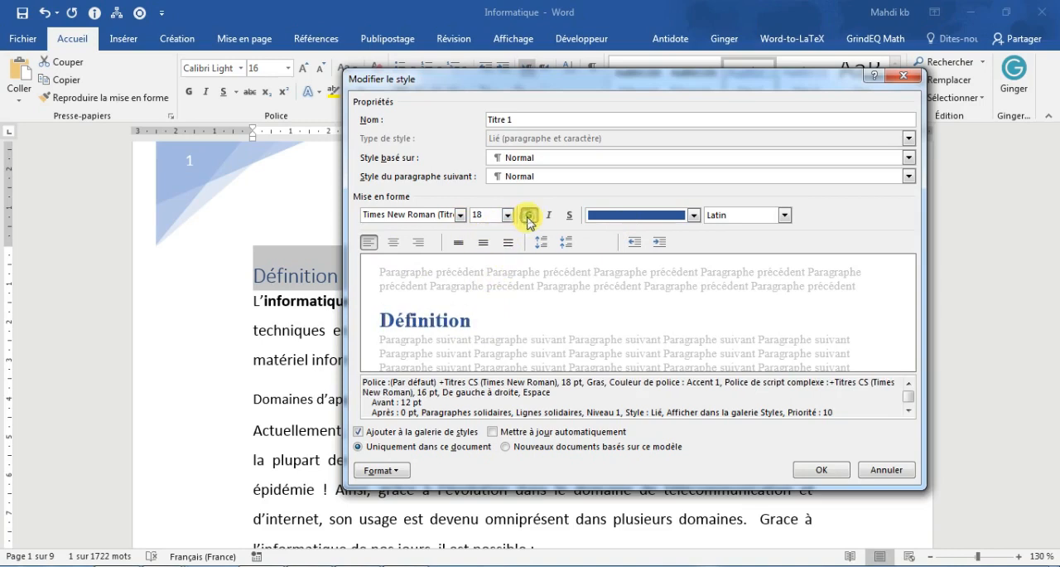
left_click(548, 215)
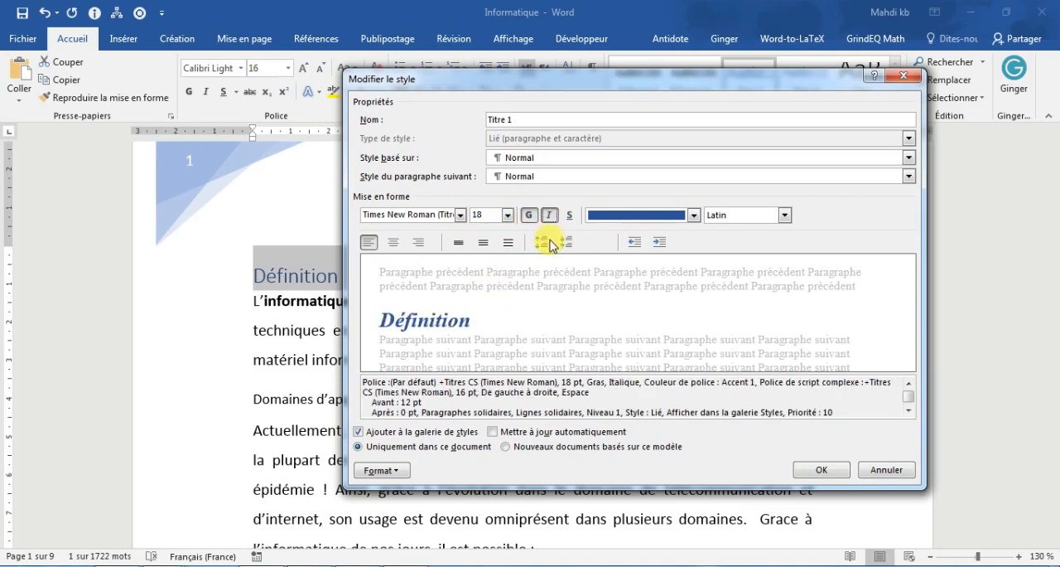
left_click(569, 215)
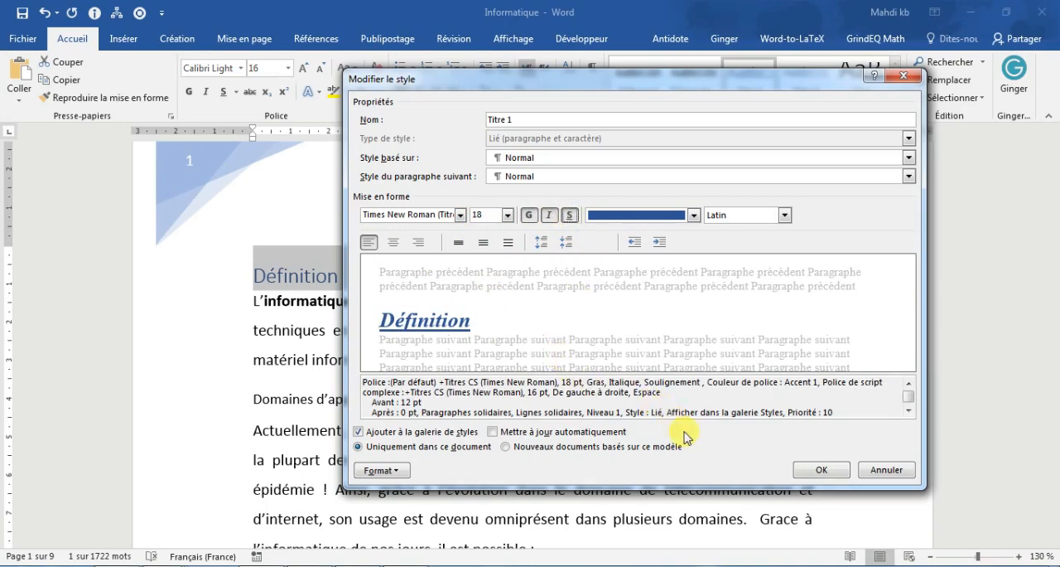
left_click(819, 470)
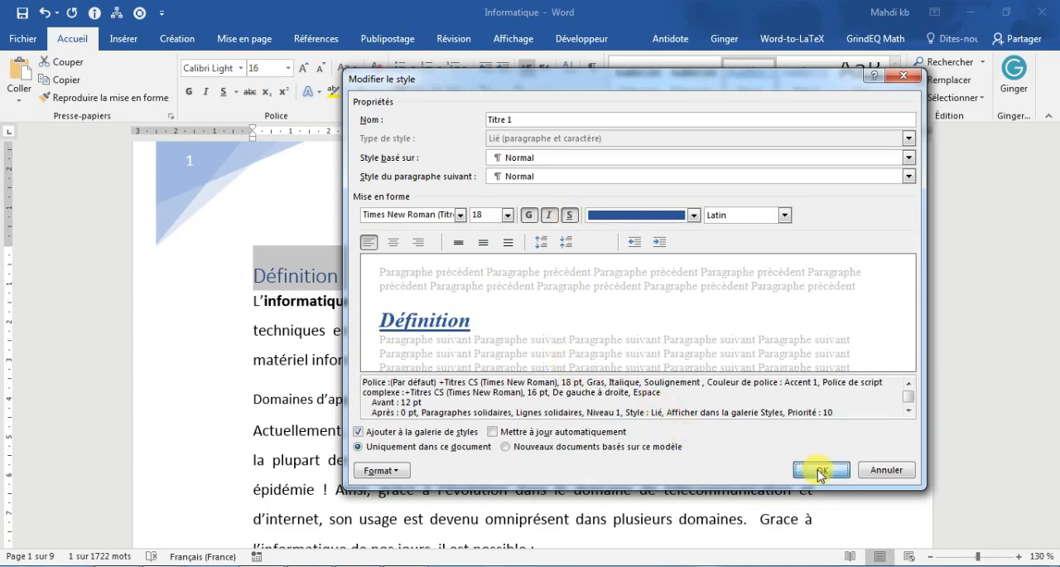
left_click(720, 396)
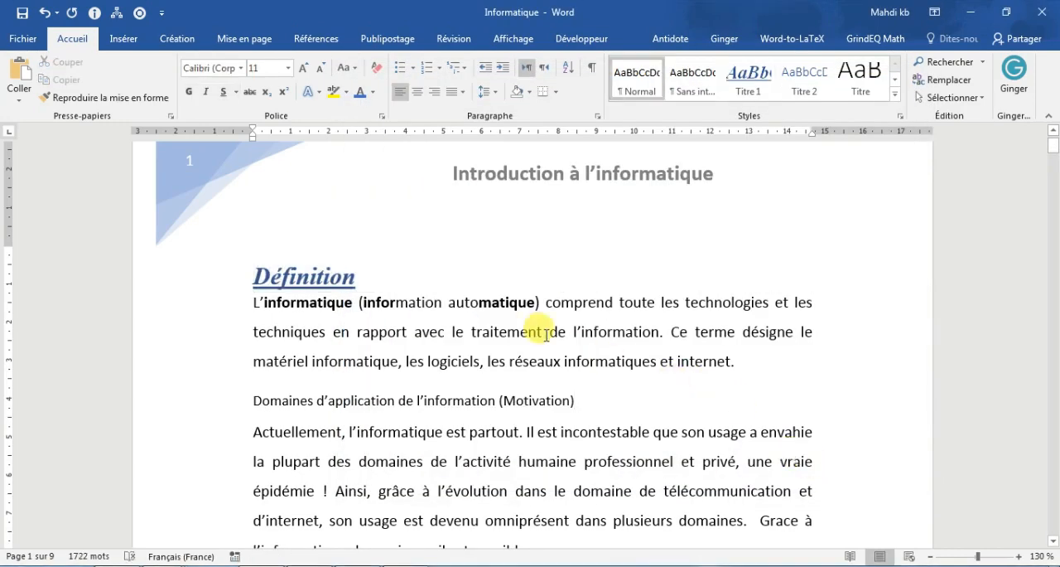
Step: Apply the 1 Titre 1 / 1.1 Titre 2 / 1.1.1 Titre 3 multilevel list to the "Définition" heading
left_click(247, 275)
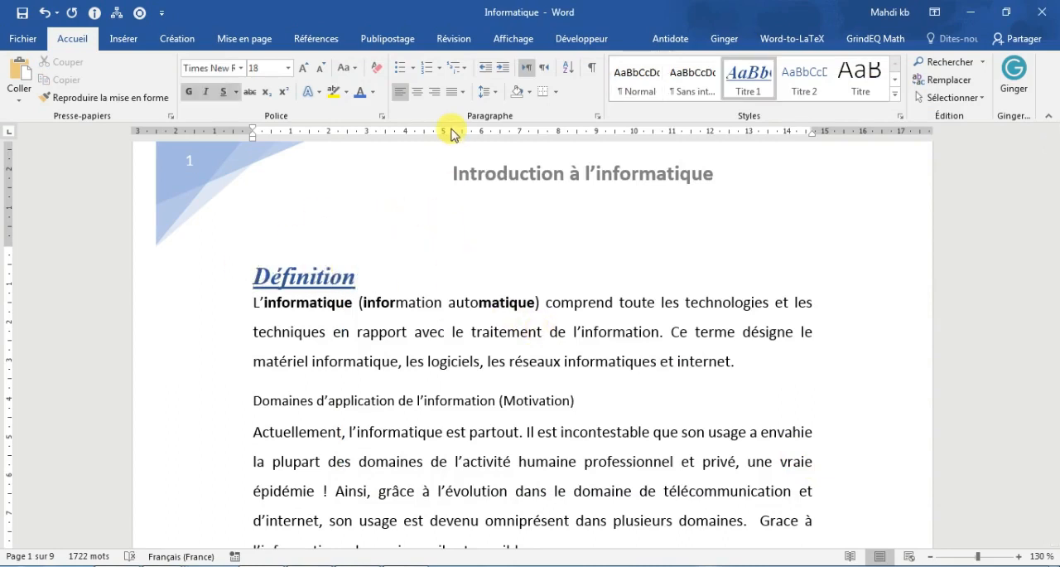
left_click(466, 68)
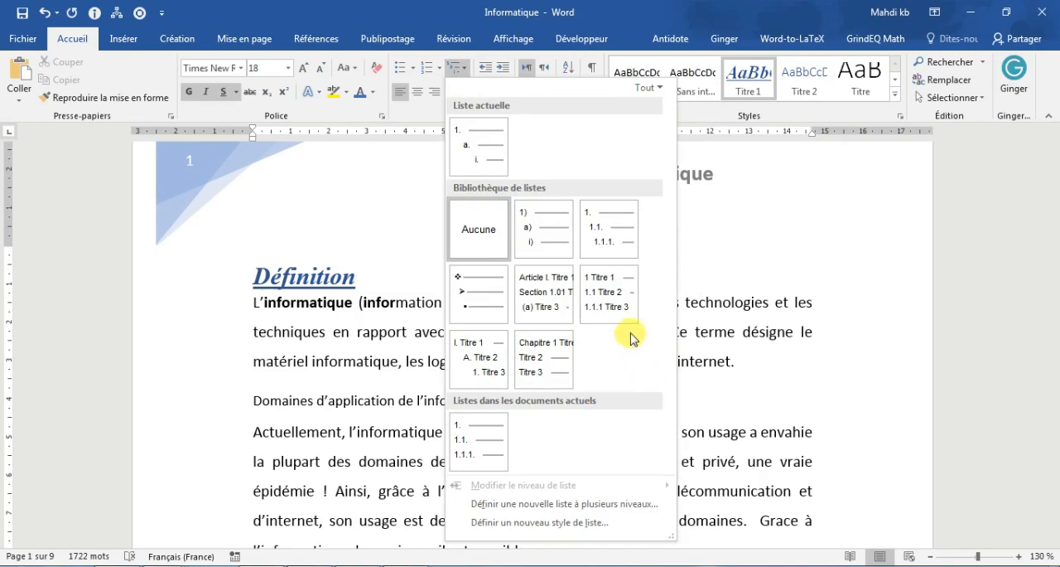
mouse_move(623, 303)
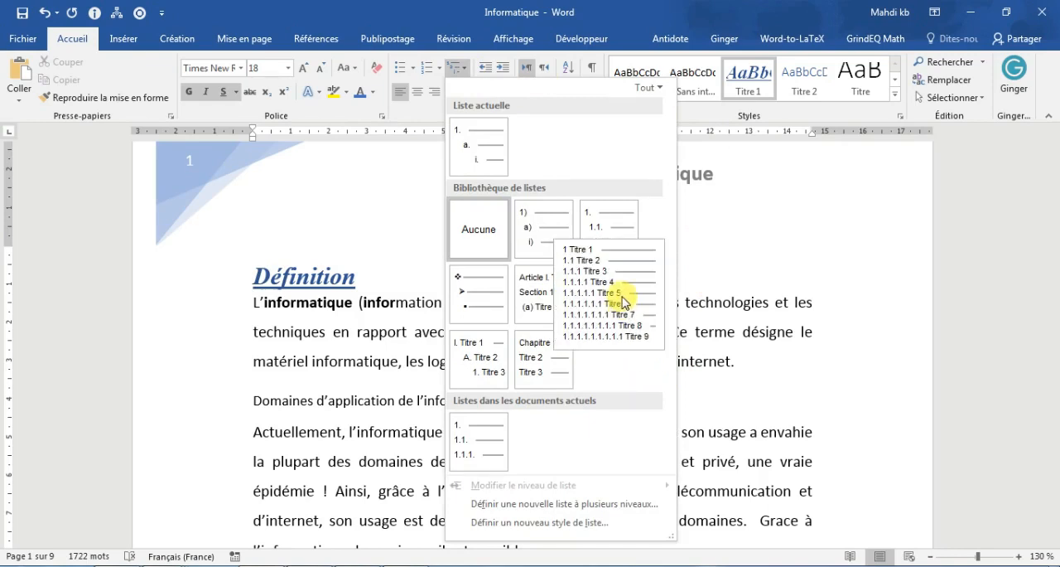
left_click(623, 300)
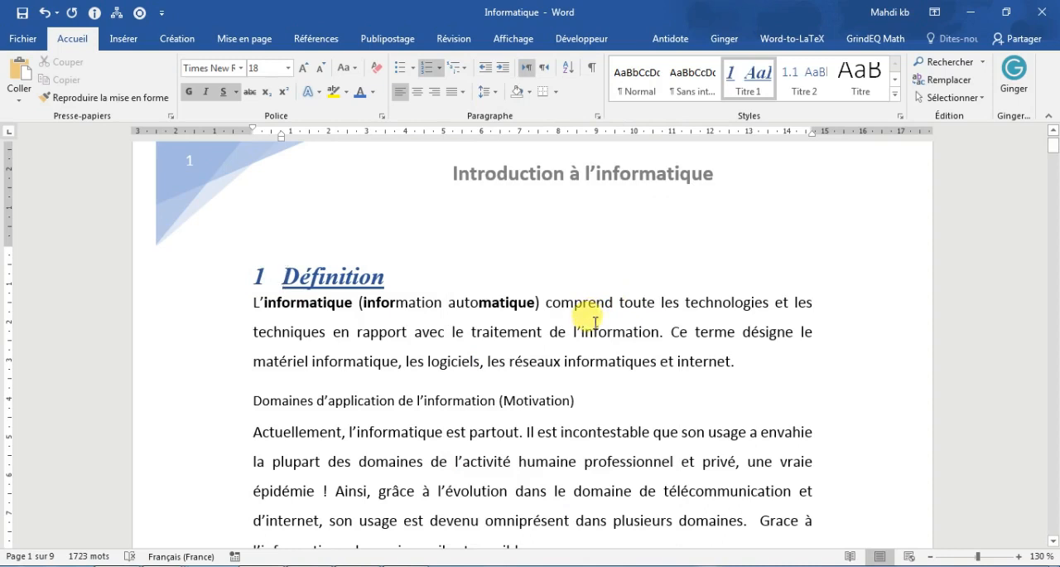
Step: Update the Titre 1 style to match the "Définition" heading and apply it to "Domaines d'application de l'information (Motivation)"
triple_click(437, 401)
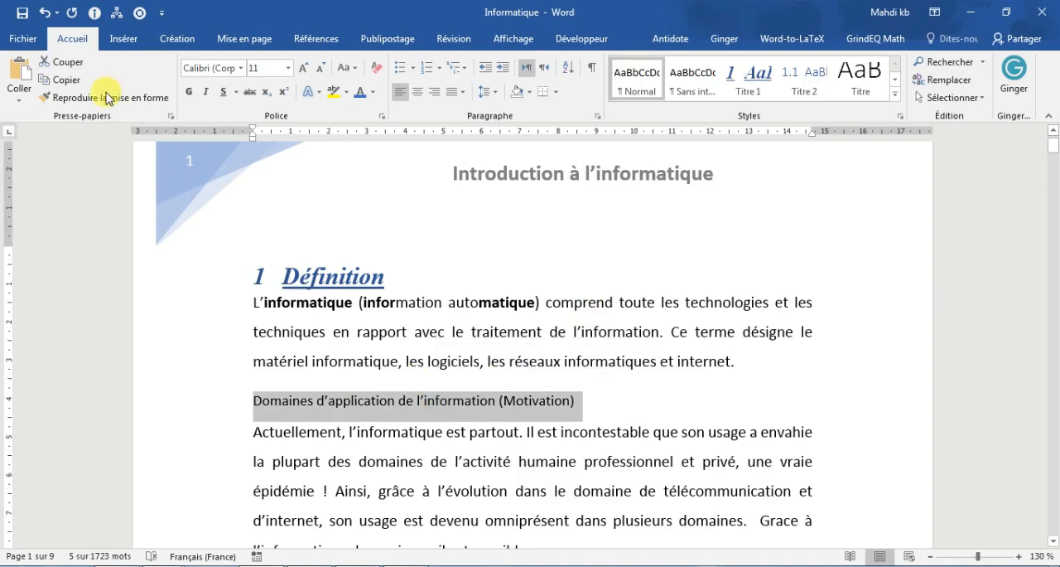
left_click(409, 401)
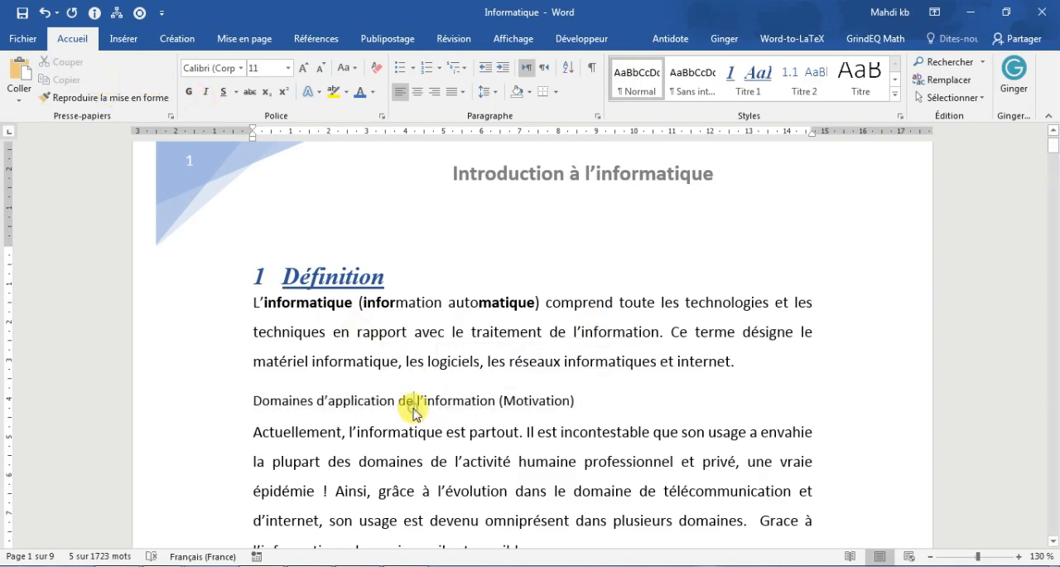
triple_click(386, 399)
double_click(337, 279)
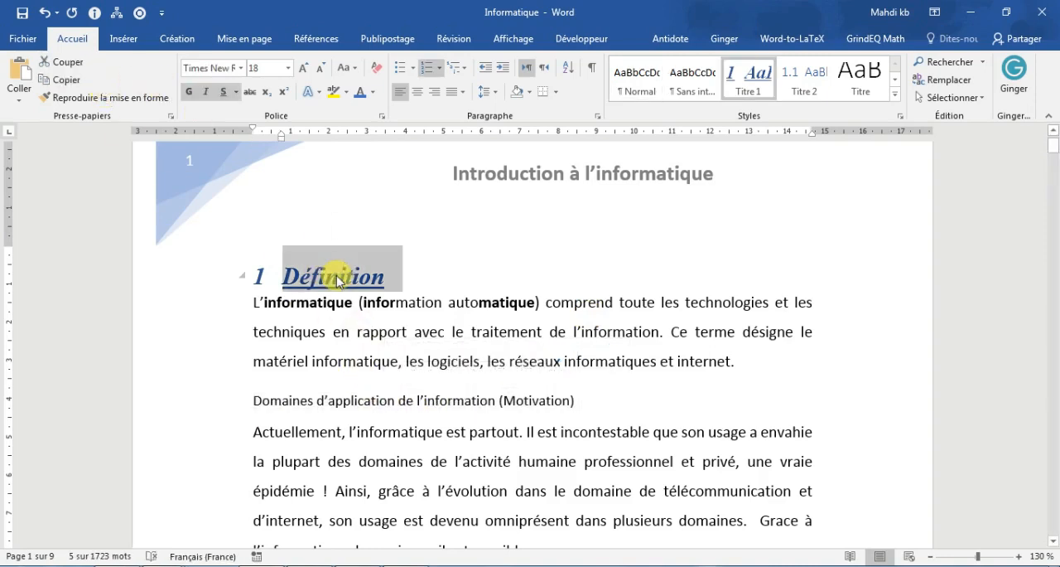
right_click(742, 89)
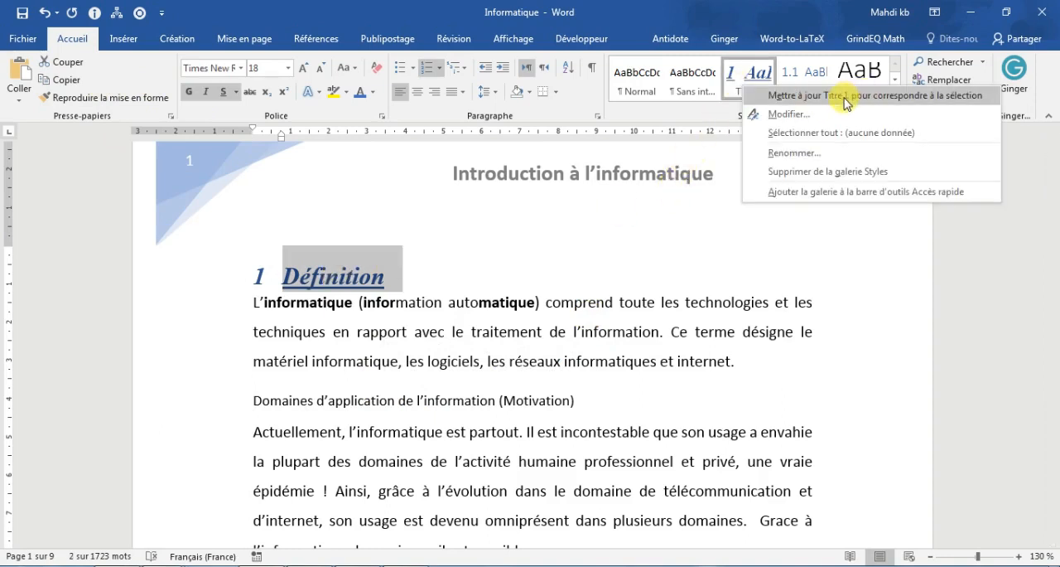
left_click(905, 101)
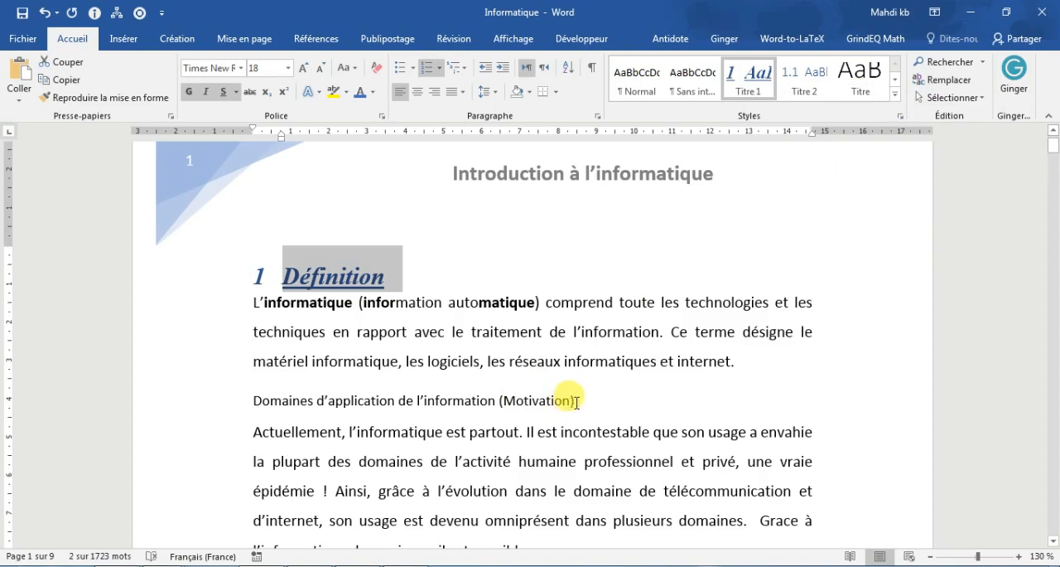
left_click_drag(578, 402, 254, 400)
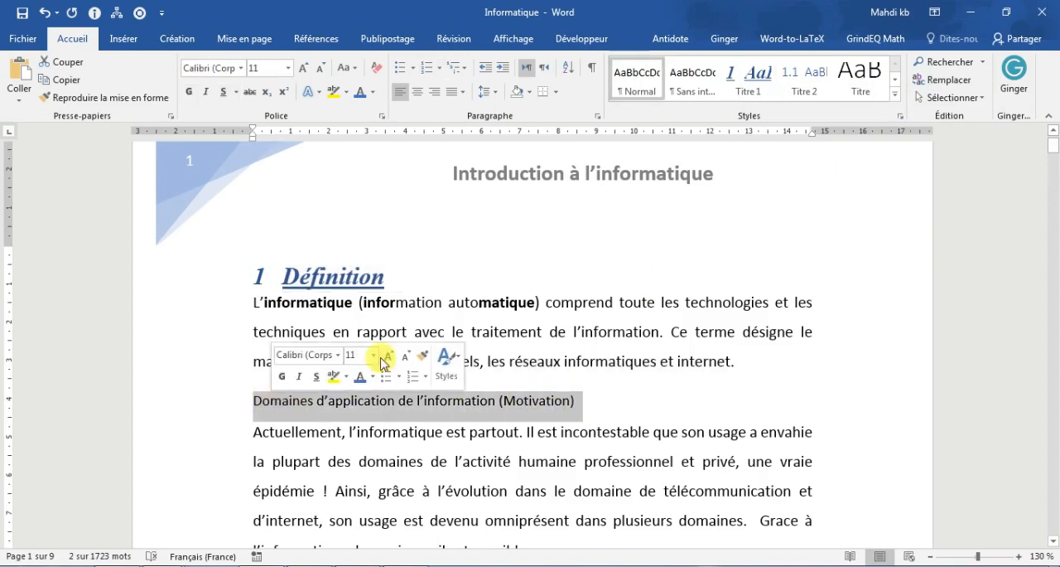
left_click(750, 82)
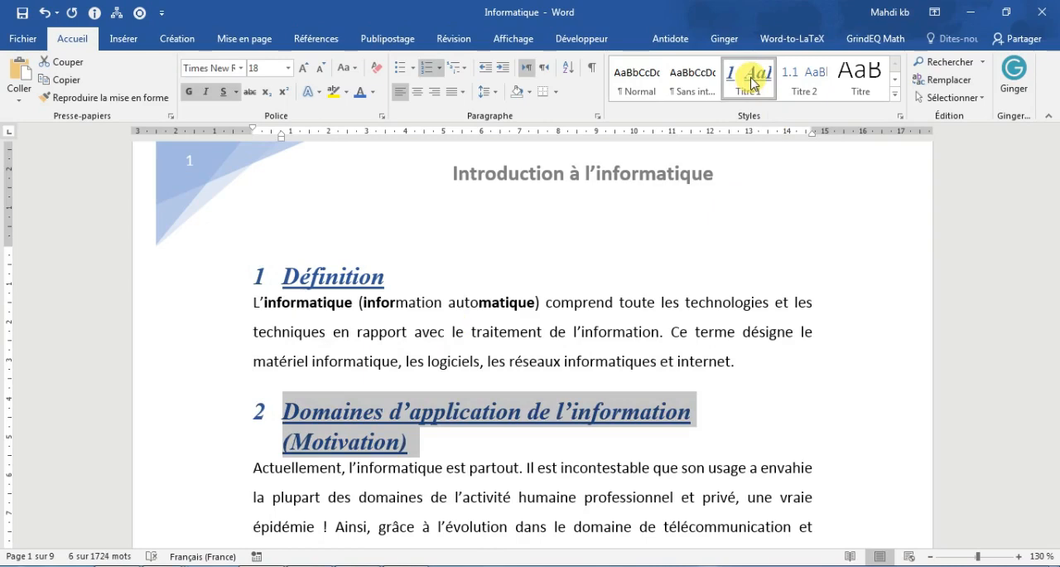
Step: Apply the Titre 2 style to the "Partie 1 : Les composants matériel" line at the end of page 1
scroll(674, 173, "down", 3)
scroll(680, 168, "down", 3)
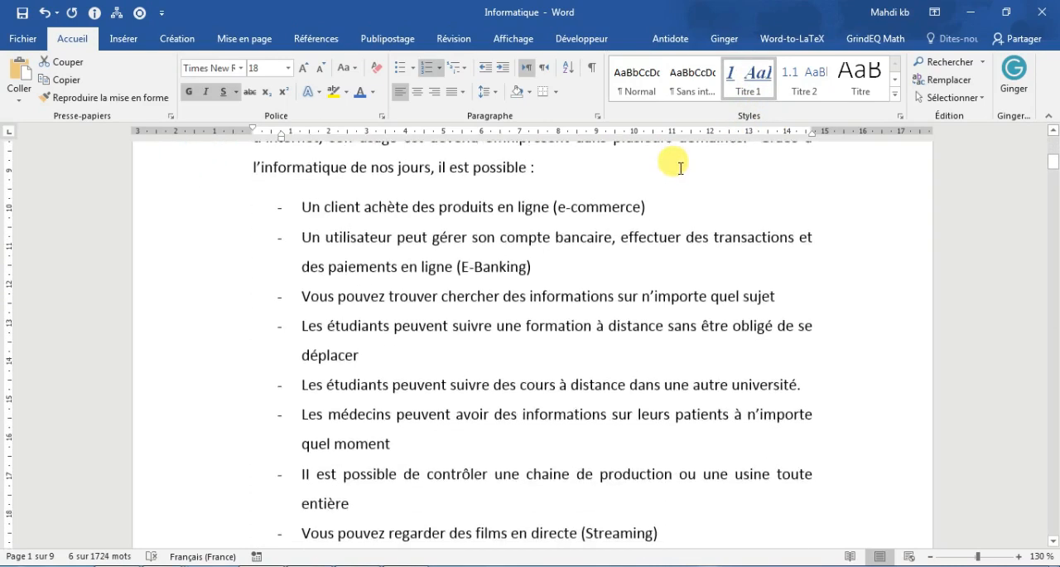
scroll(679, 162, "down", 6)
double_click(369, 302)
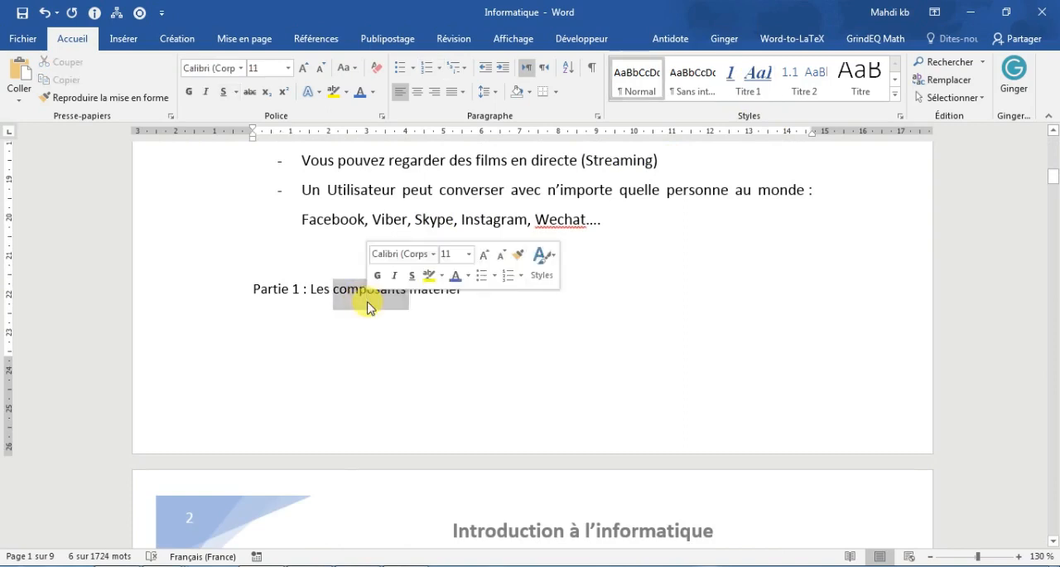
left_click(369, 304)
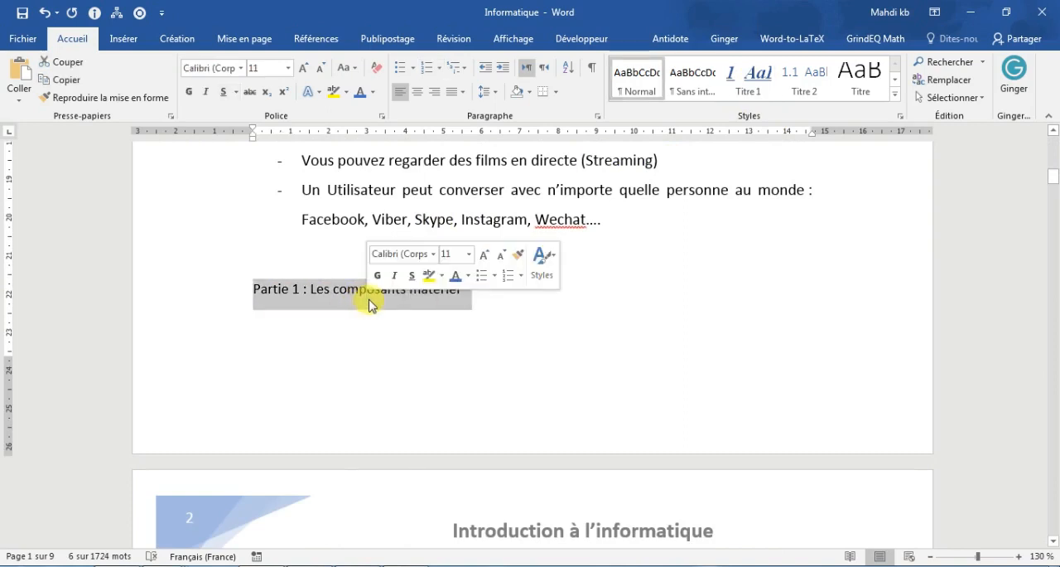
left_click(809, 90)
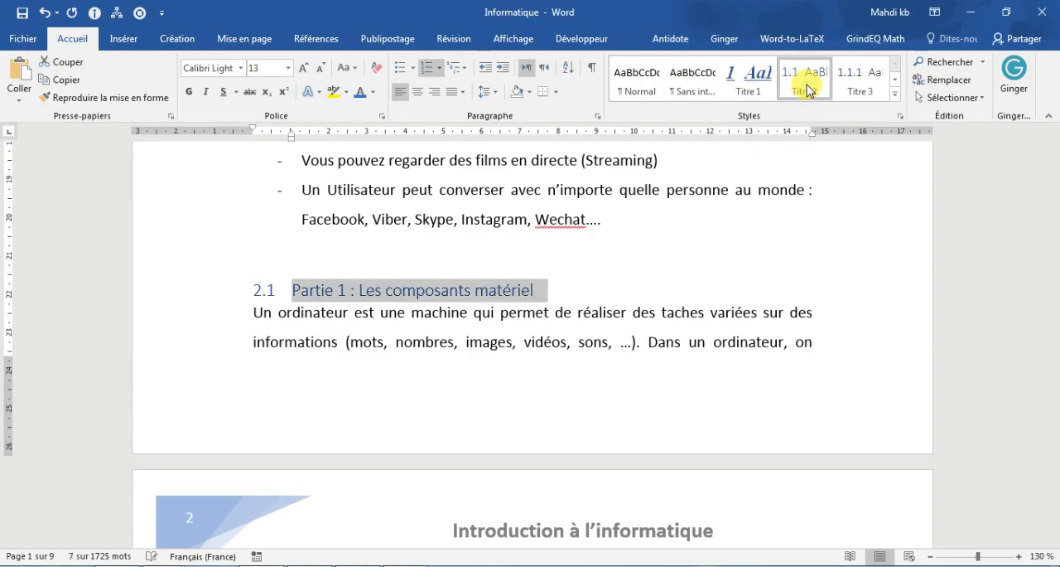
Step: Modify the Titre 2 style to use the Times New Roman (Titres CS) font at size 16
right_click(808, 90)
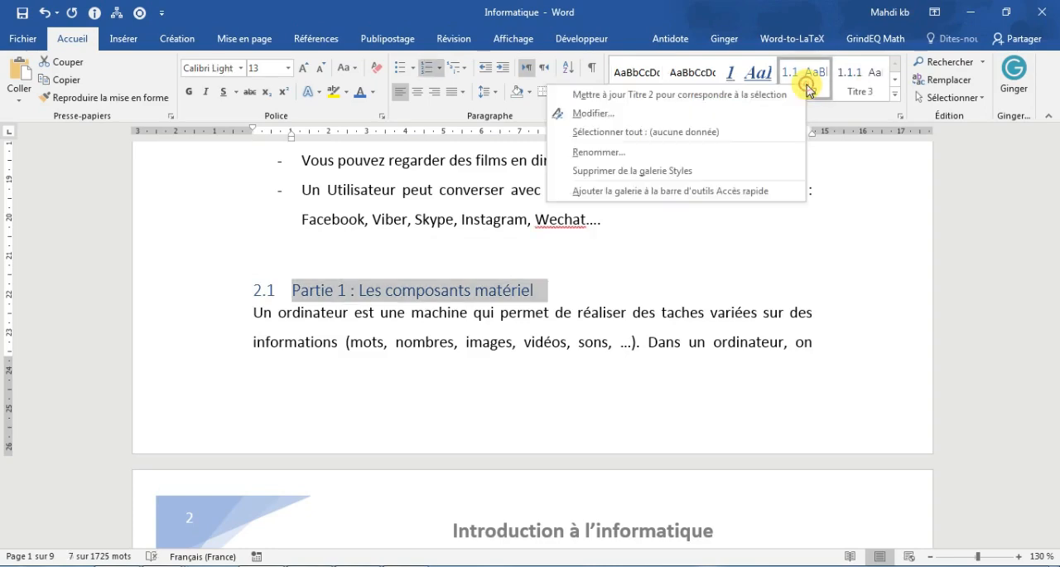
left_click(734, 114)
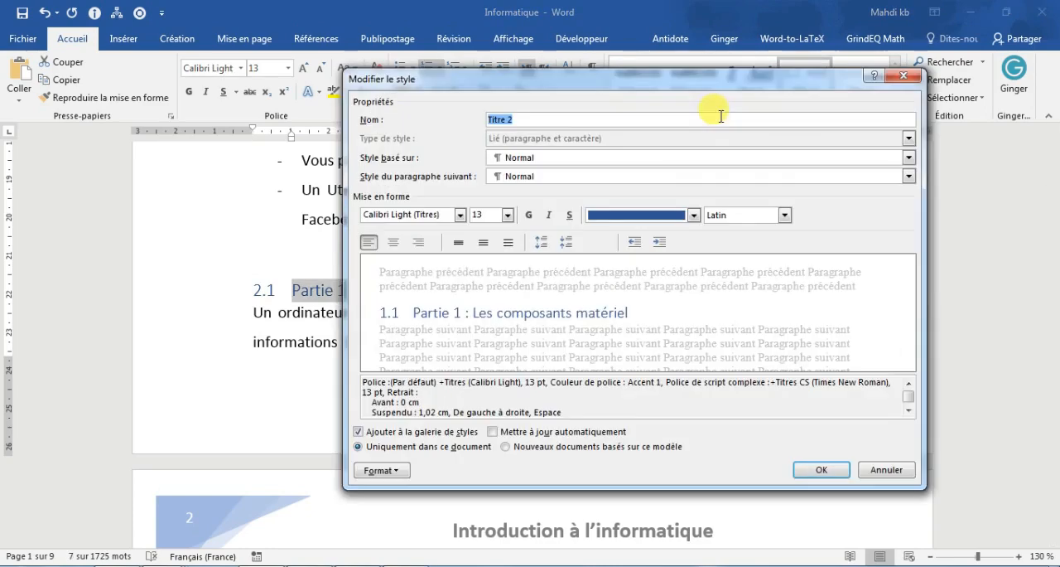
left_click(507, 214)
left_click(493, 290)
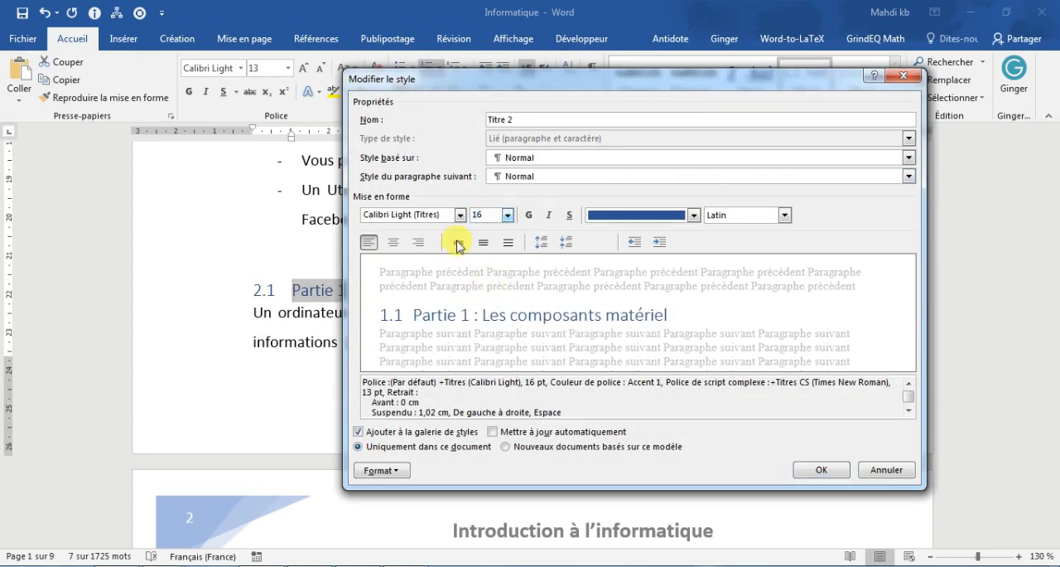
left_click(460, 215)
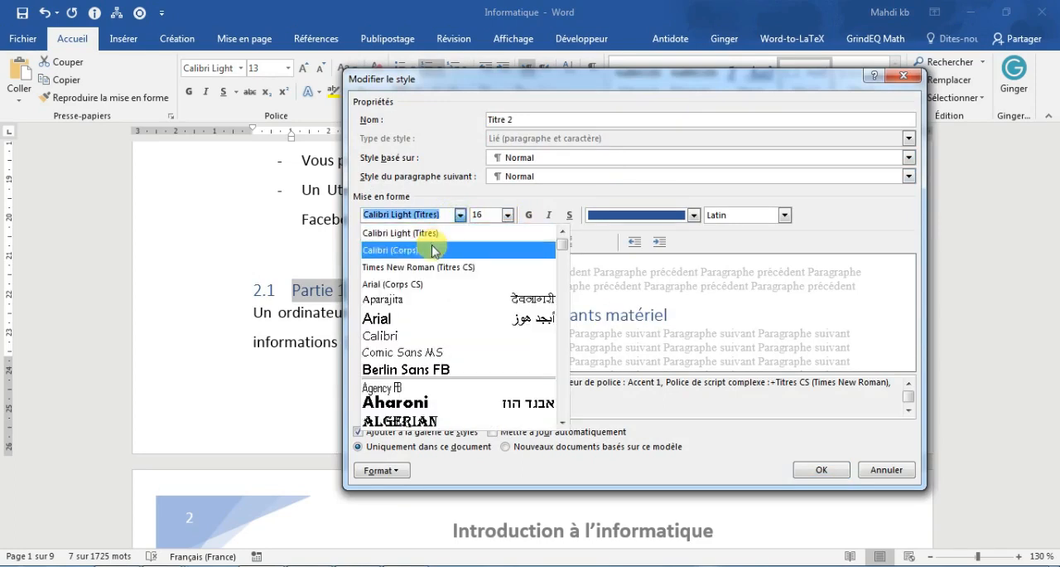
left_click(427, 267)
Step: Give the Titre 2 style the Accent 1 theme blue, make it bold, italic and underlined, and save the style changes
left_click(694, 215)
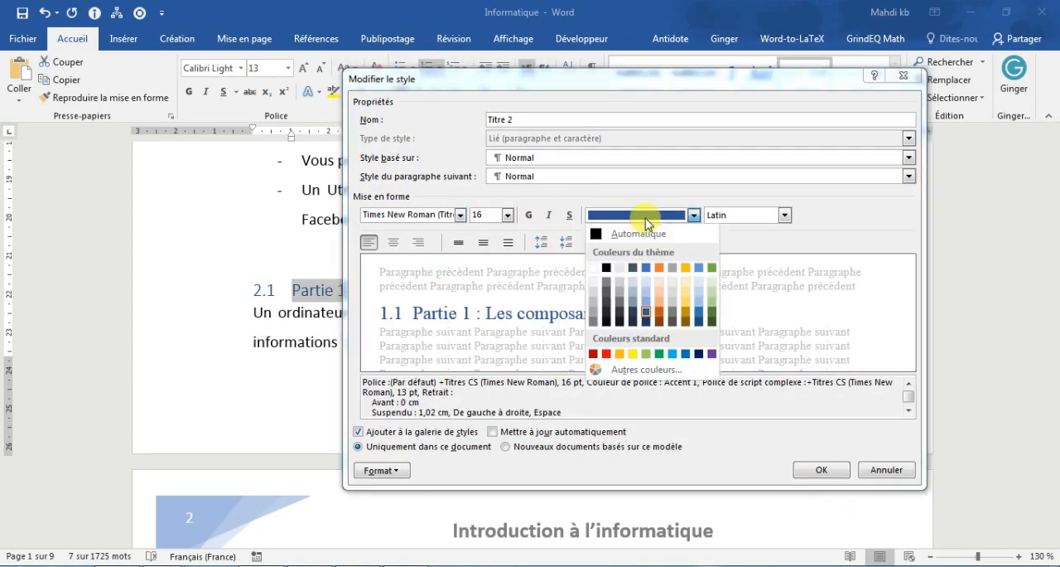
left_click(644, 268)
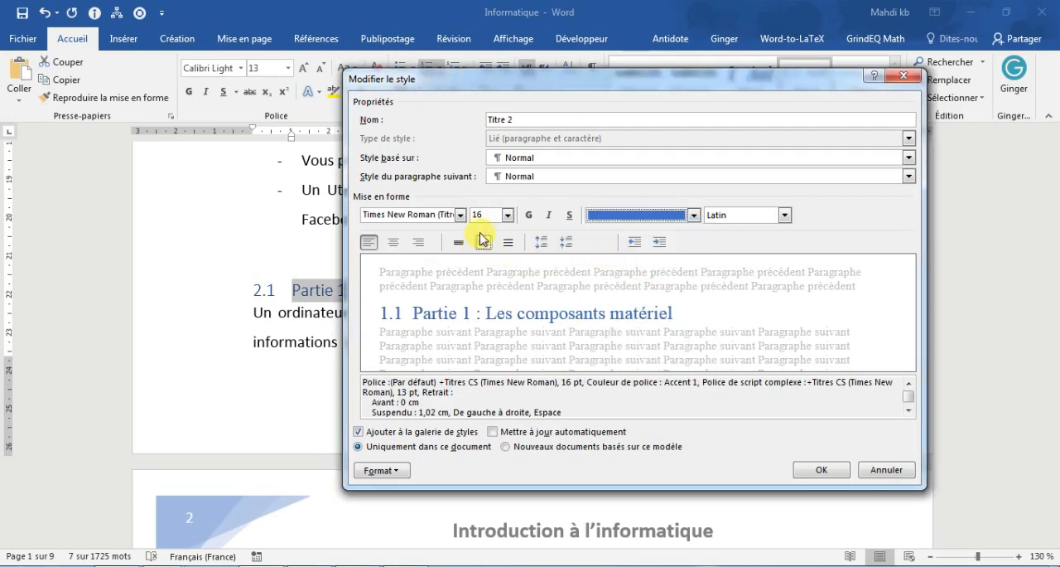
left_click(528, 215)
left_click(549, 215)
left_click(569, 215)
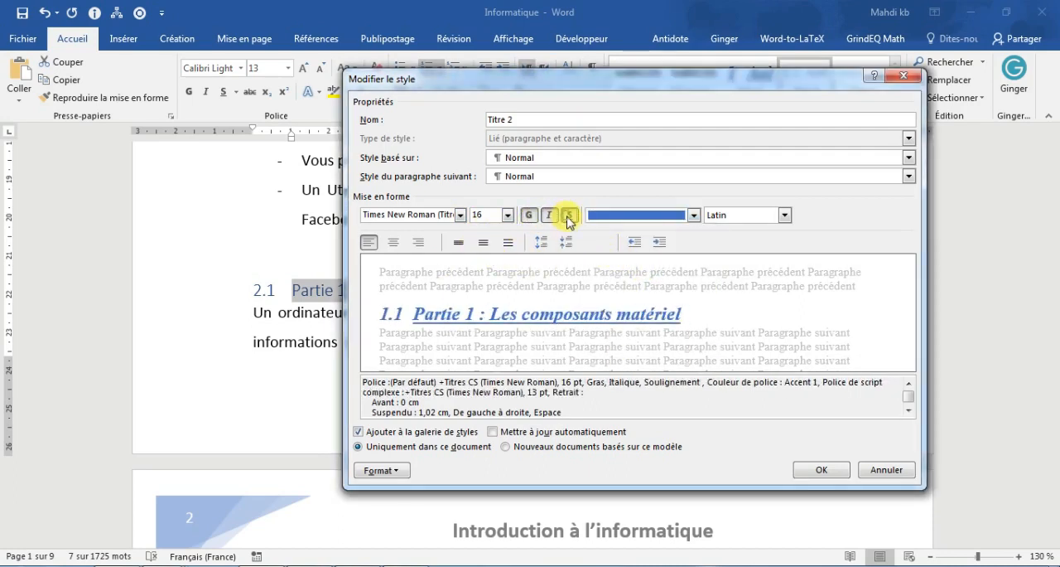
left_click(821, 469)
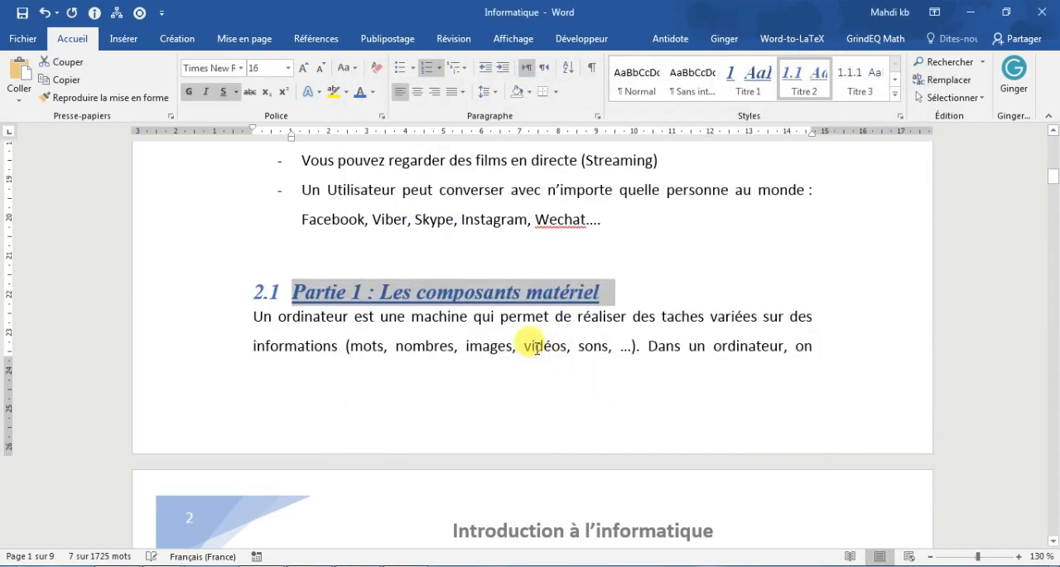
Step: Apply the Titre 2 style to the "Composants de base d'un ordinateur" heading on page 2
scroll(537, 348, "down", 6)
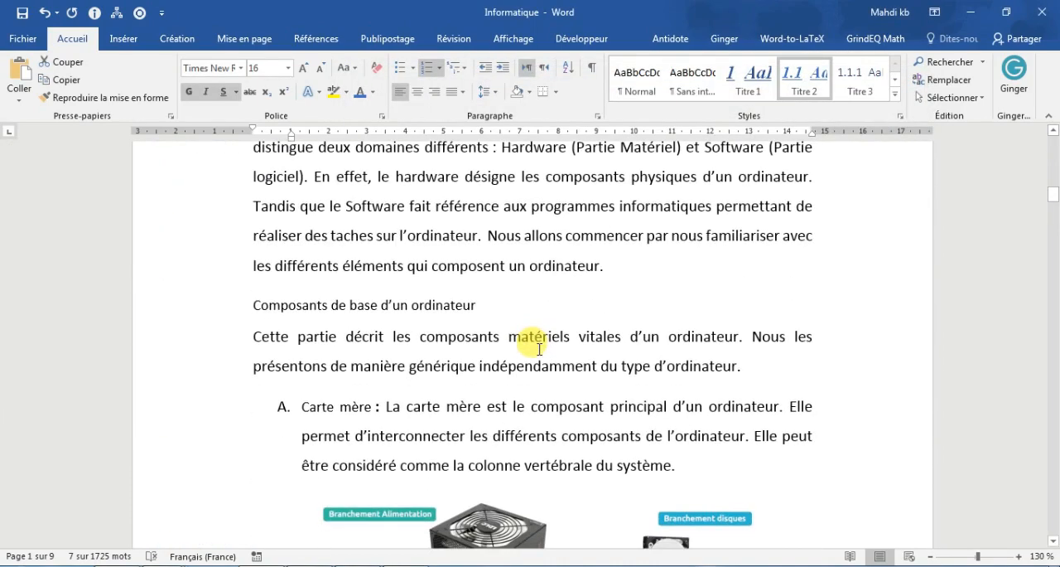
triple_click(409, 303)
left_click(801, 79)
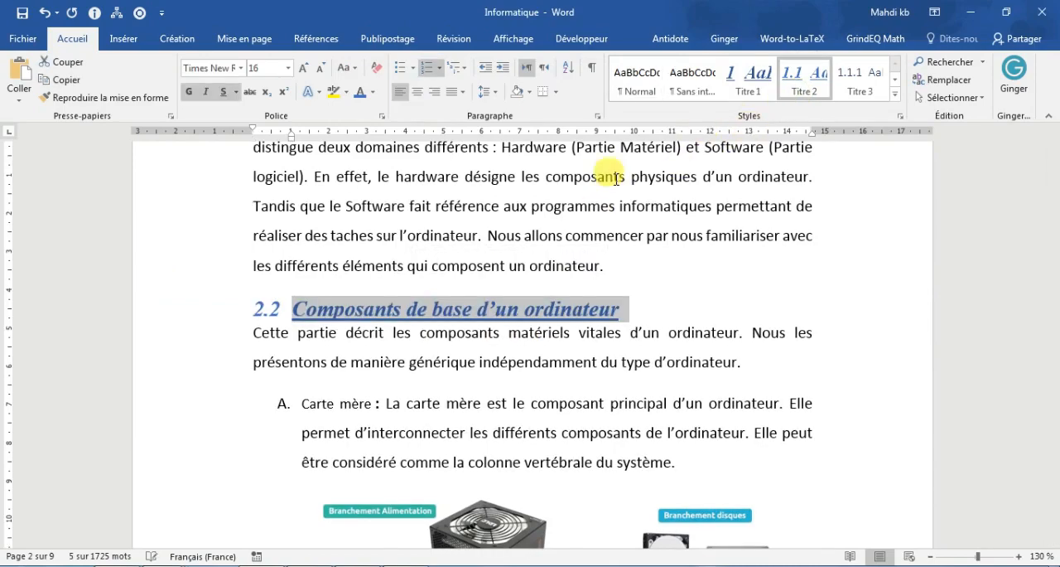
Step: Apply the Titre 1 style to the "Fonctionnement d'un ordinateur" heading on page 4
scroll(356, 280, "down", 7)
scroll(365, 278, "down", 12)
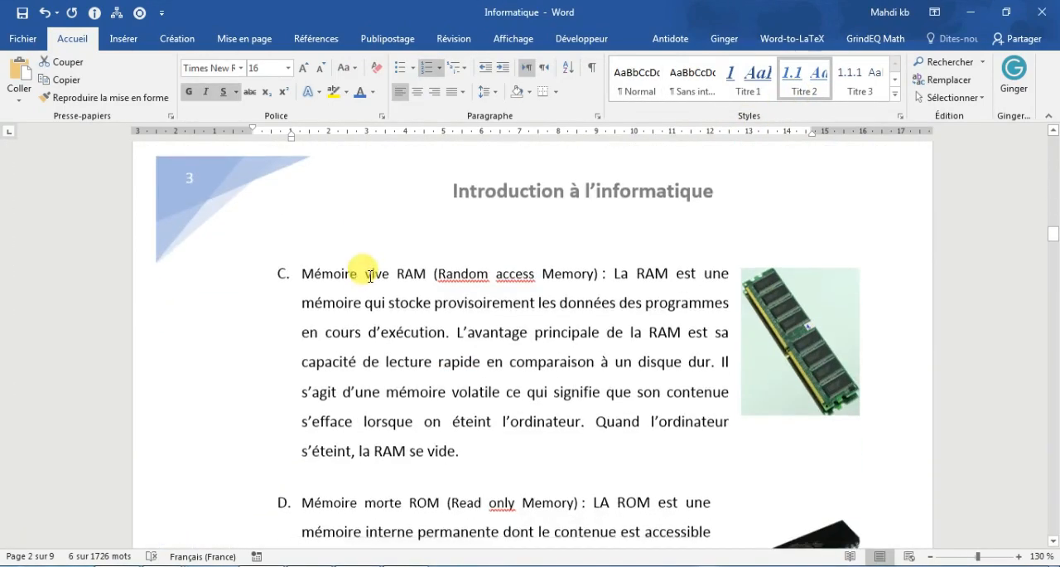
scroll(373, 274, "down", 12)
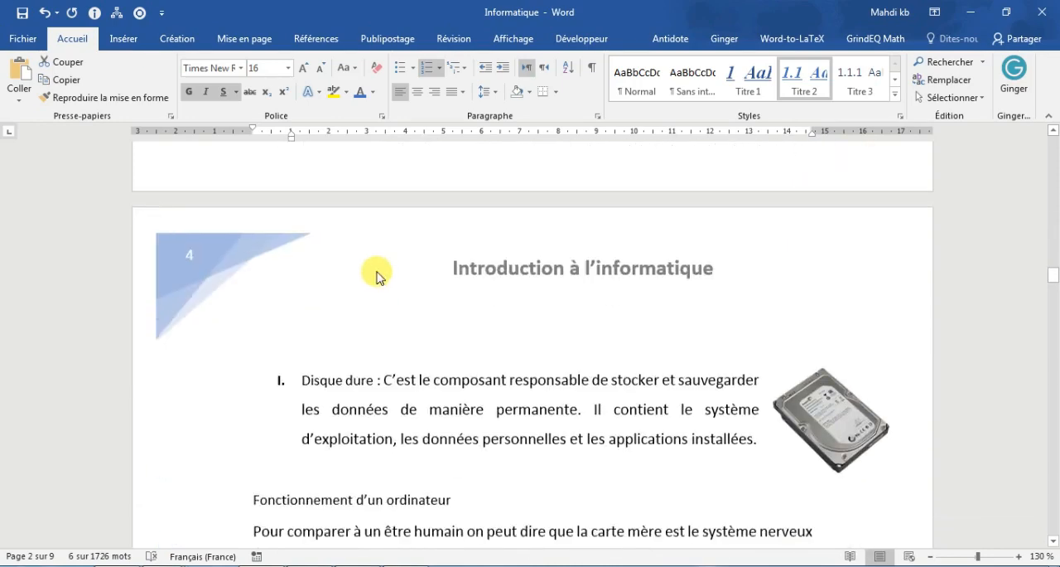
triple_click(402, 319)
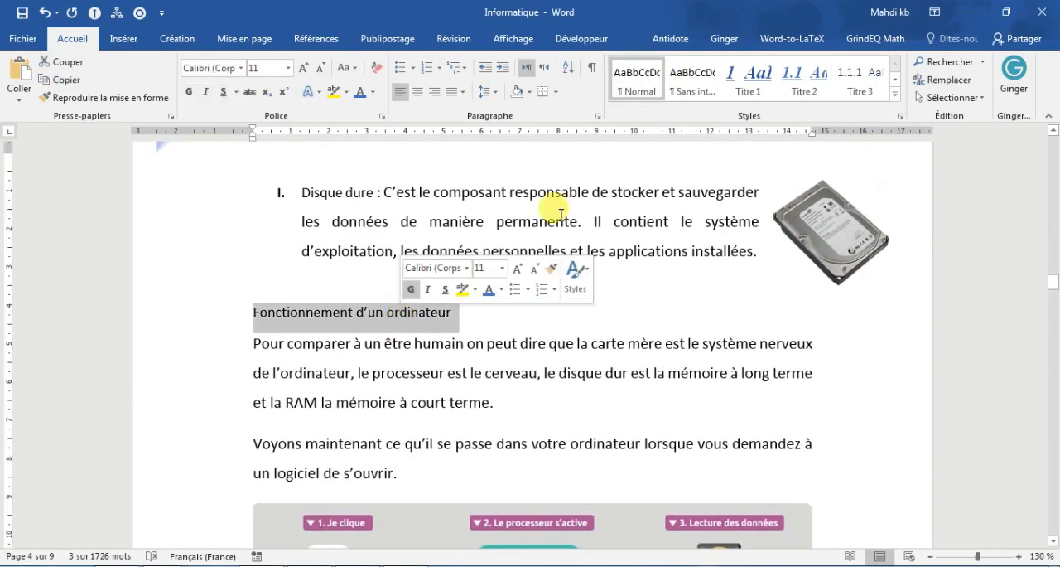
left_click(750, 75)
Step: Apply the Titre 1 style to the "Performance d'un ordinateur" heading
scroll(378, 327, "down", 10)
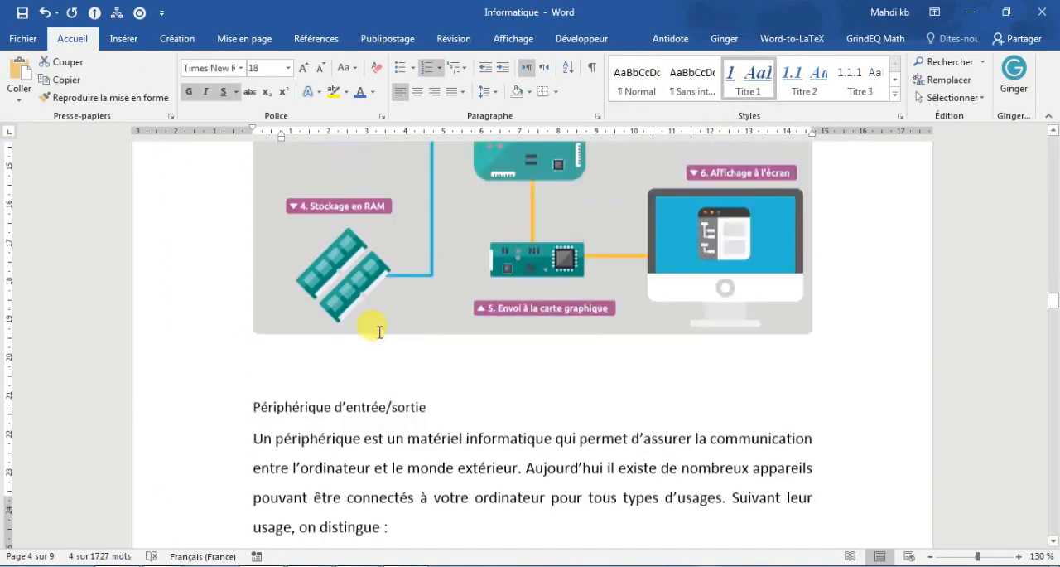
scroll(375, 319, "down", 5)
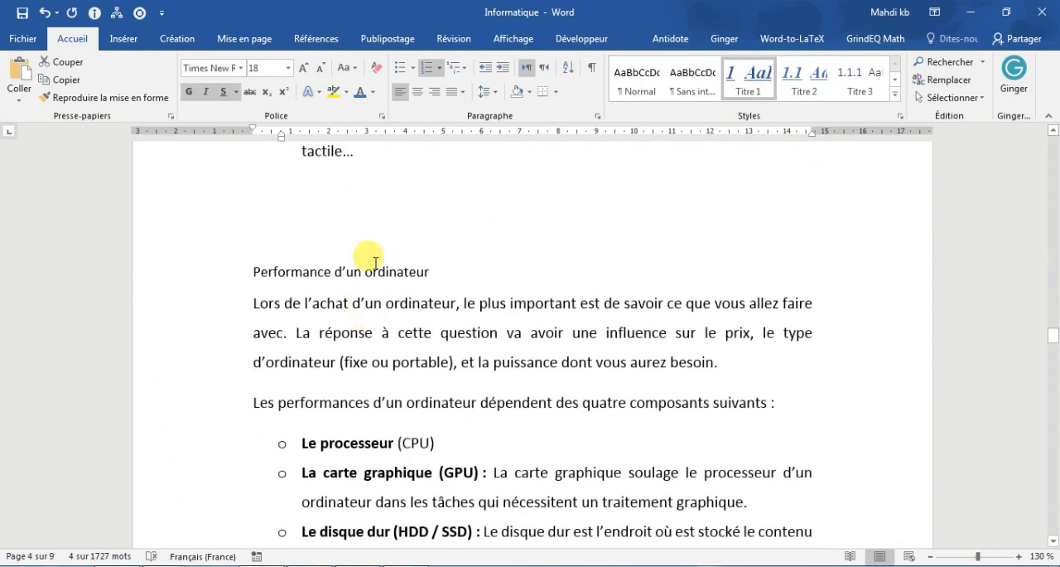
triple_click(372, 271)
left_click(738, 75)
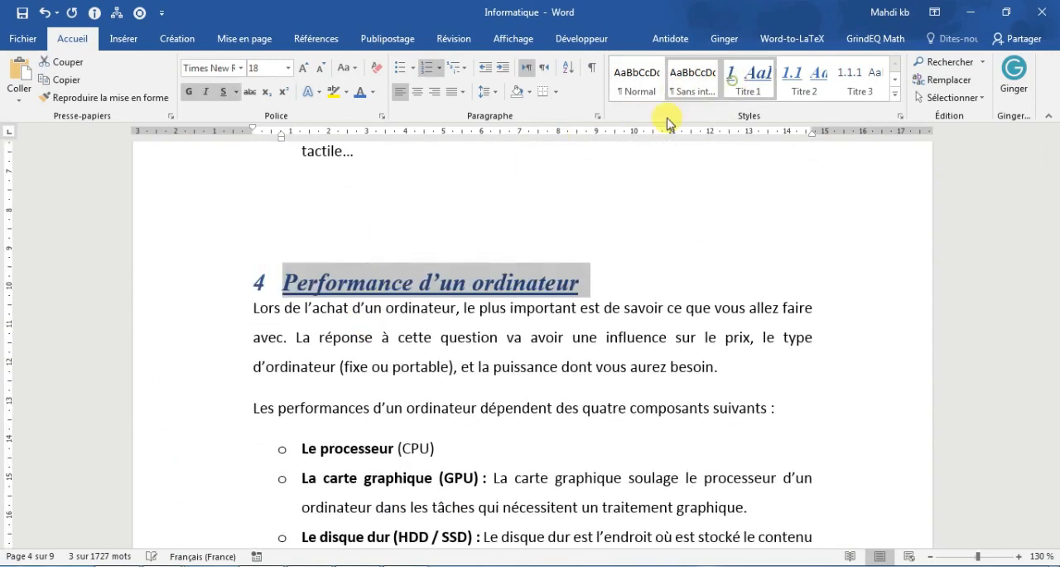
Step: Apply the Titre 1 style to the "Représentation de l'information et unités de mesure" heading on page 6
scroll(403, 268, "down", 5)
scroll(406, 268, "down", 8)
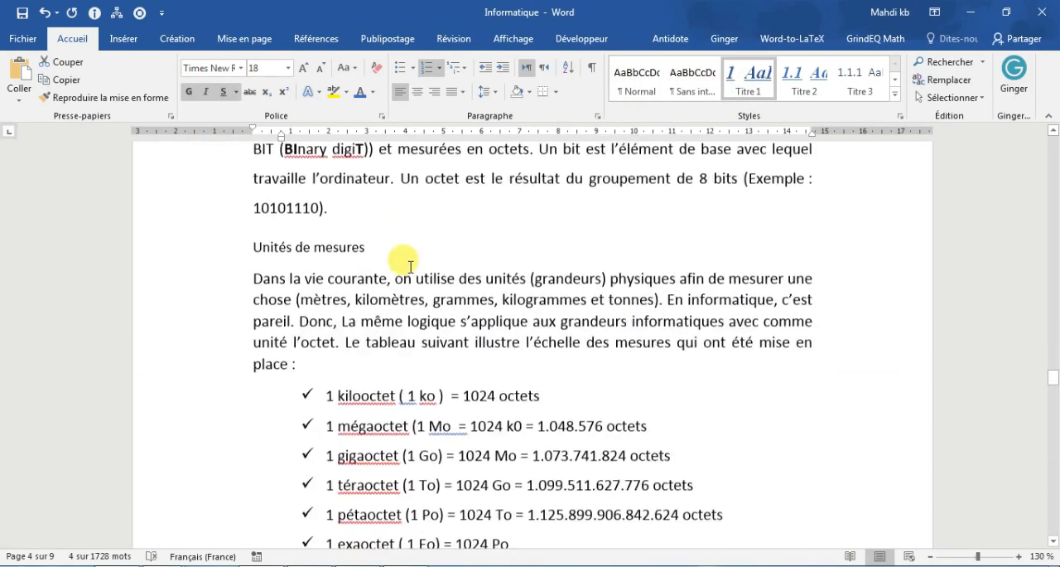
scroll(406, 268, "up", 4)
triple_click(436, 270)
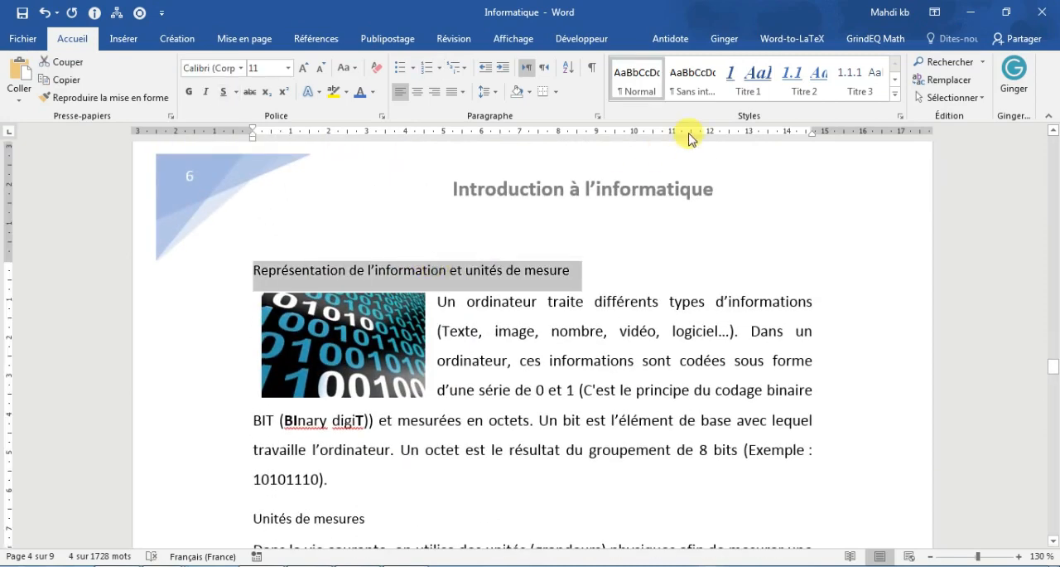
left_click(802, 83)
left_click(750, 79)
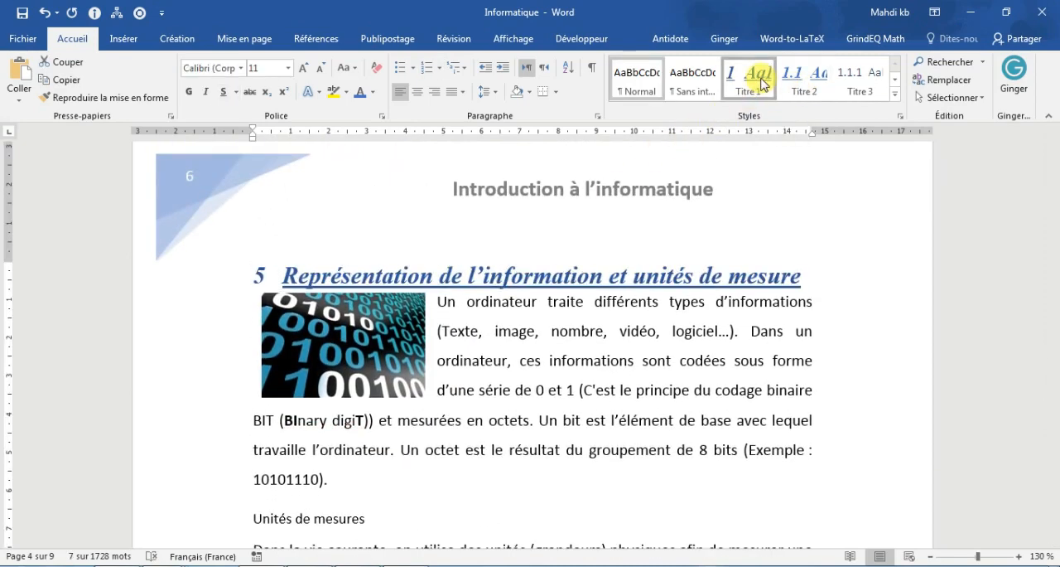
Step: Apply the Titre 2 style to the "Unités de mesures" heading on page 6
scroll(510, 248, "down", 8)
scroll(513, 294, "up", 3)
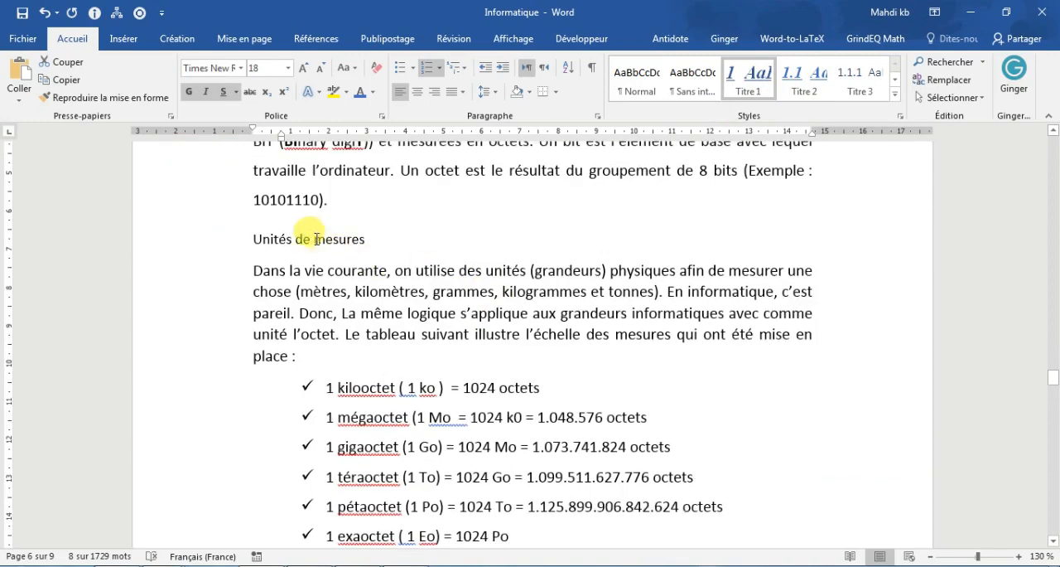
triple_click(319, 239)
left_click(802, 78)
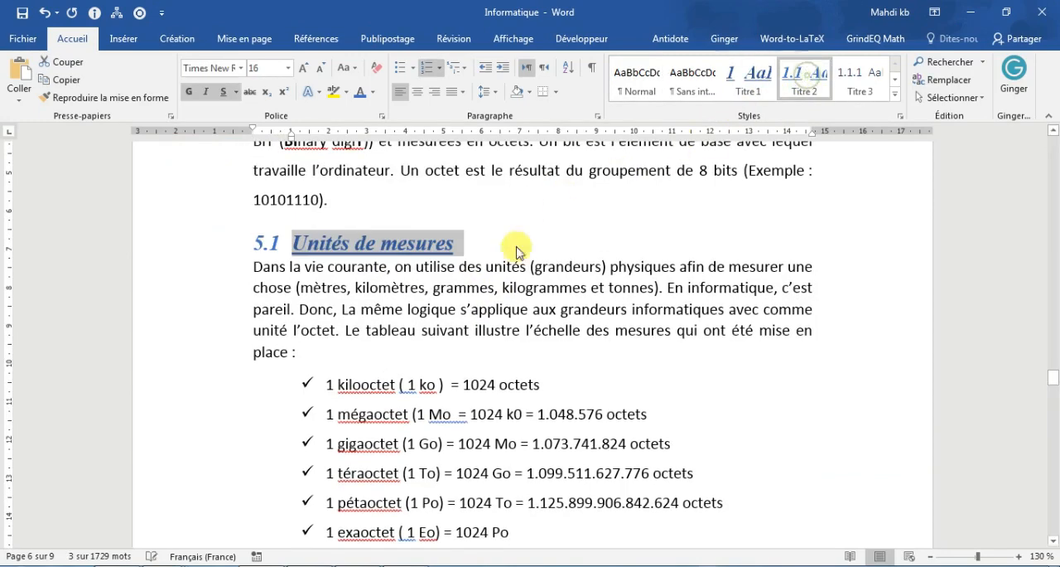
Step: Apply the Titre 1 style to the "Support de stockage" heading and Titre 2 to "Les disques optiques"
scroll(506, 265, "down", 12)
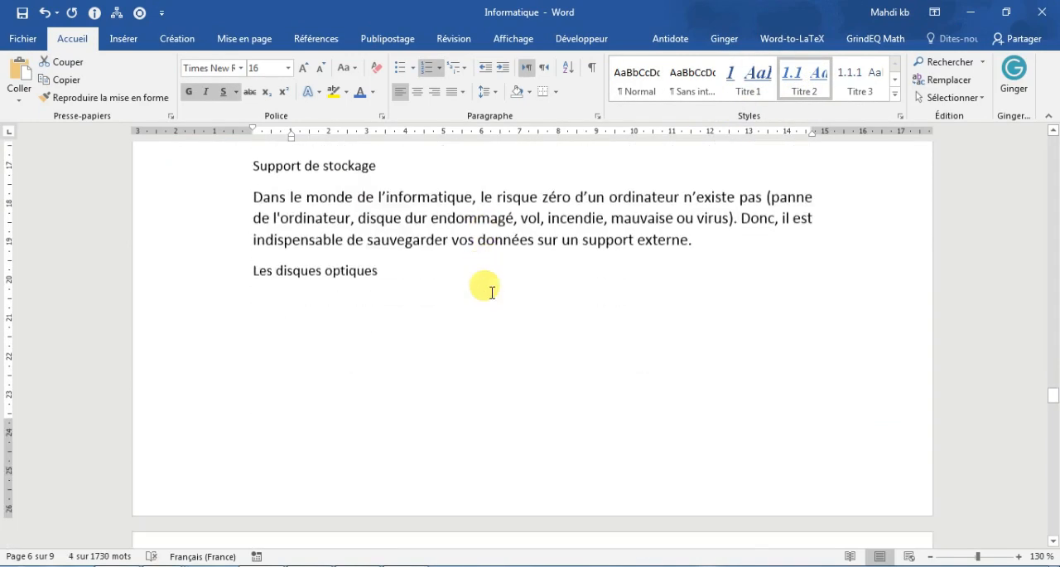
triple_click(360, 166)
left_click(749, 76)
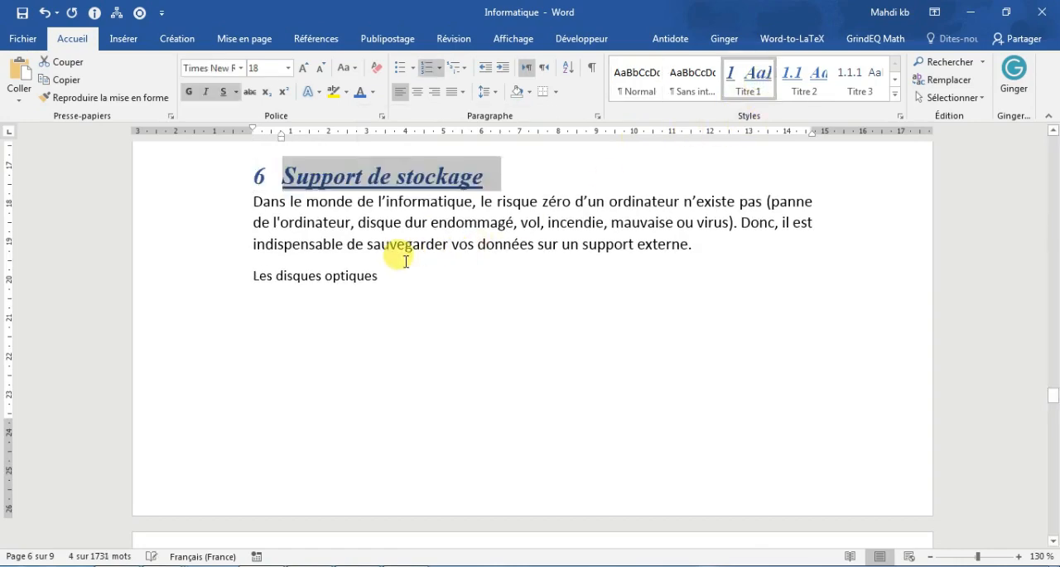
triple_click(360, 275)
left_click(804, 78)
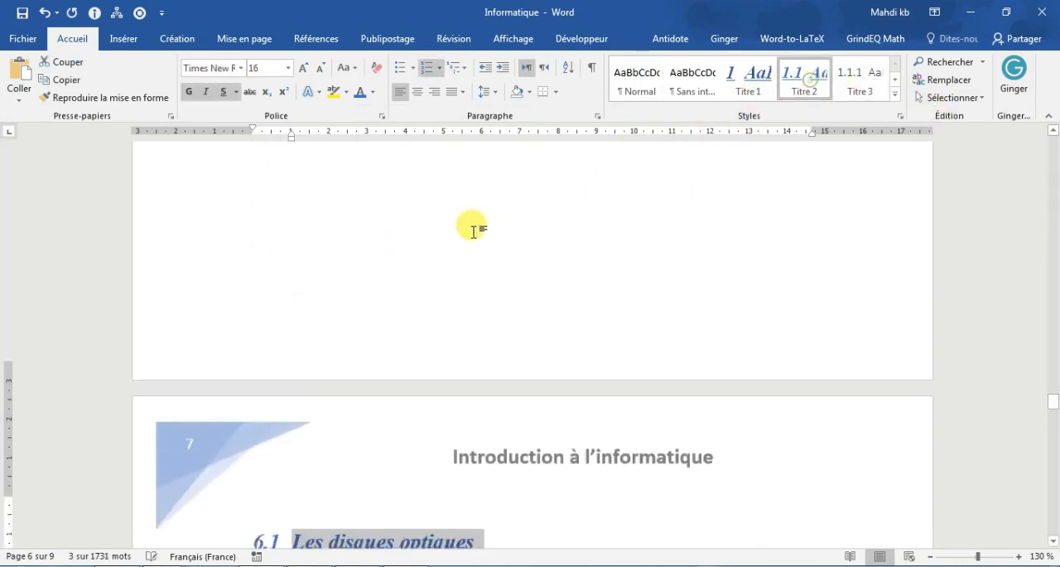
Step: Change the font of the "Définition" heading on page 1 to Arial
scroll(474, 240, "down", 5)
scroll(477, 323, "down", 6)
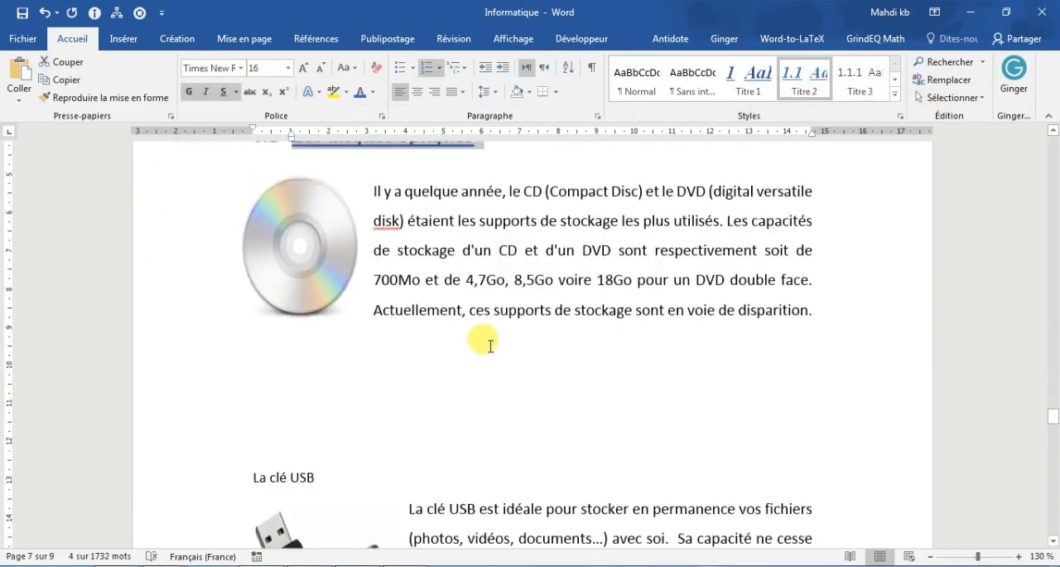
scroll(485, 339, "up", 7)
scroll(491, 346, "up", 5)
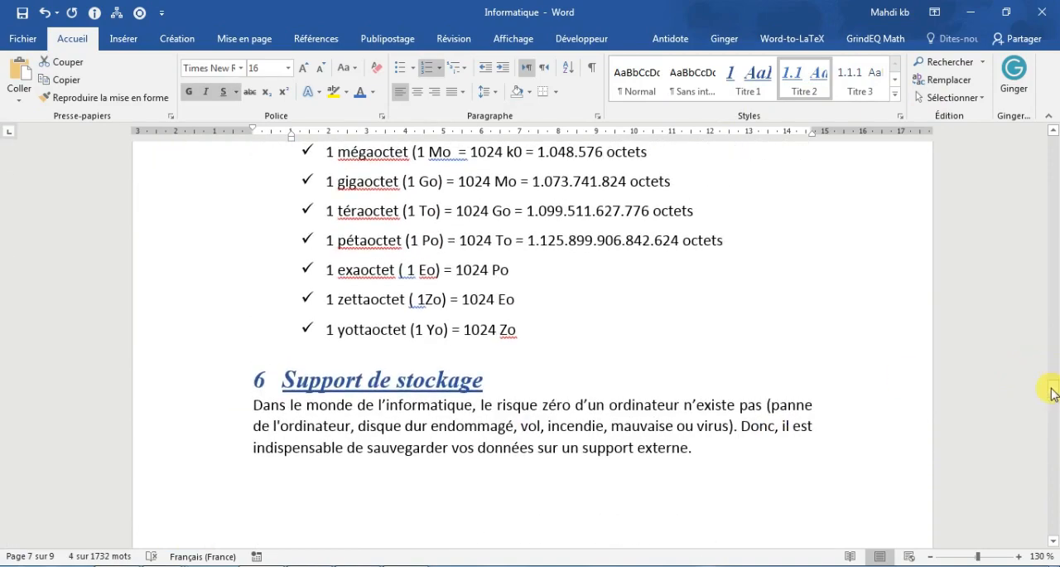
left_click_drag(1054, 394, 1054, 133)
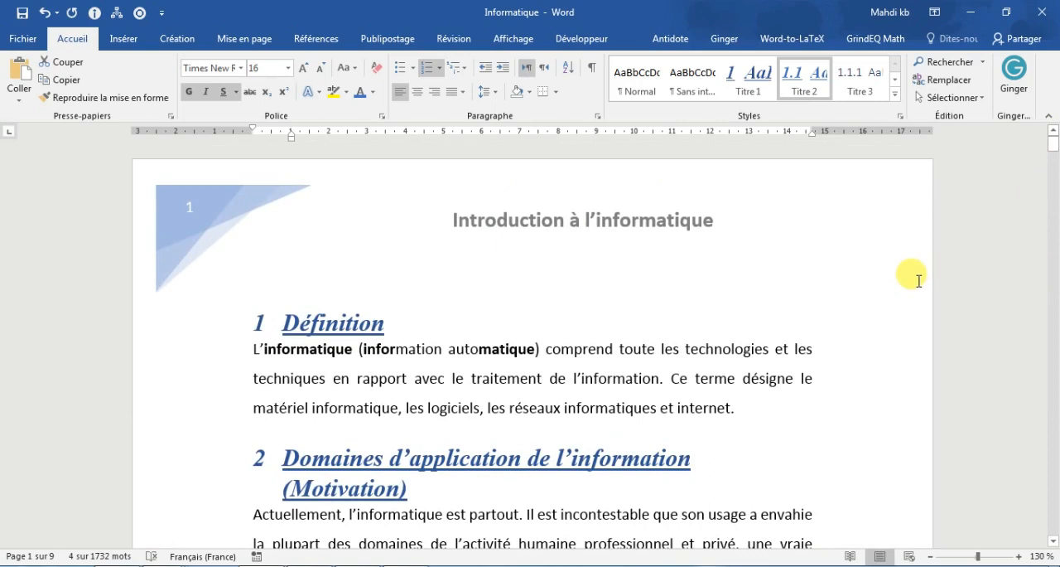
left_click(319, 325)
triple_click(319, 325)
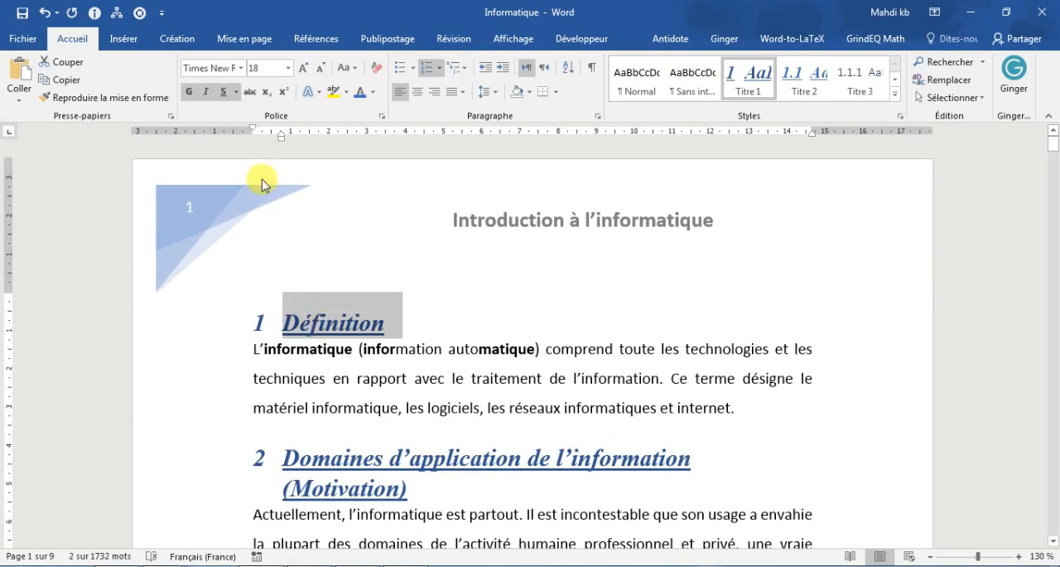
left_click(241, 68)
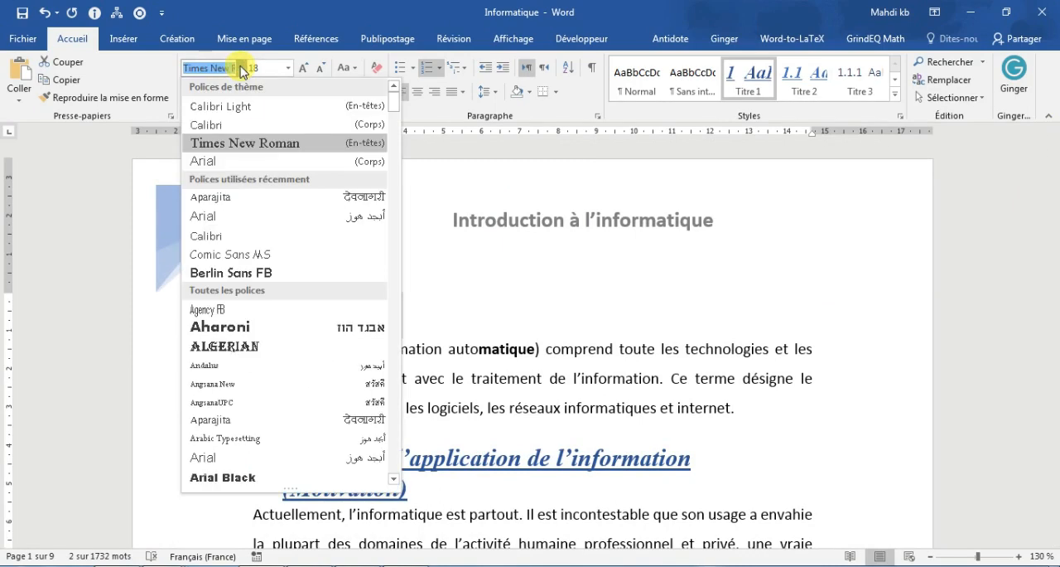
left_click(373, 215)
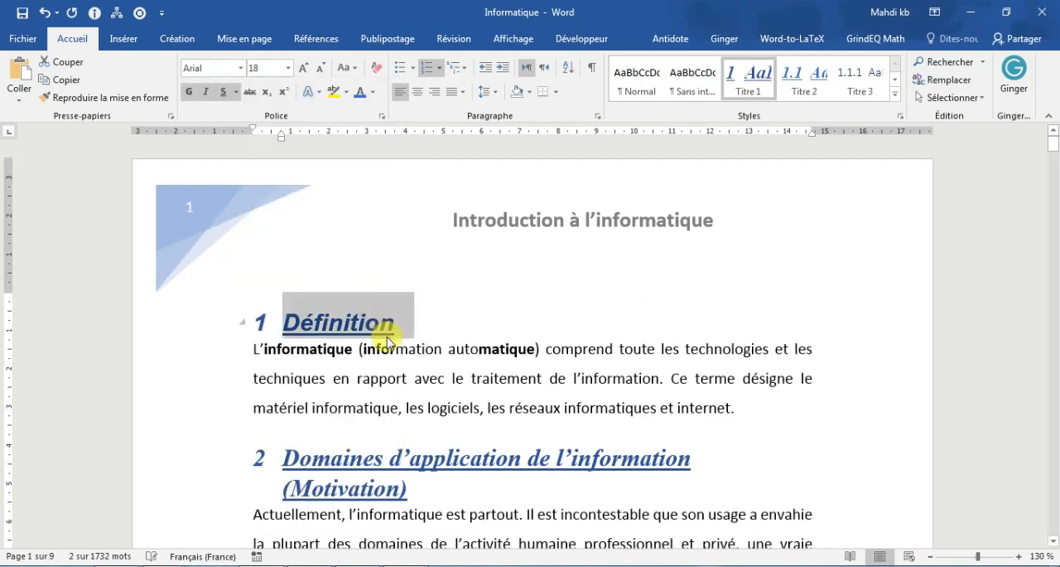
Step: Colour the "Définition" and "Domaines d'application de l'information (Motivation)" headings standard light green with direct formatting
left_click(372, 92)
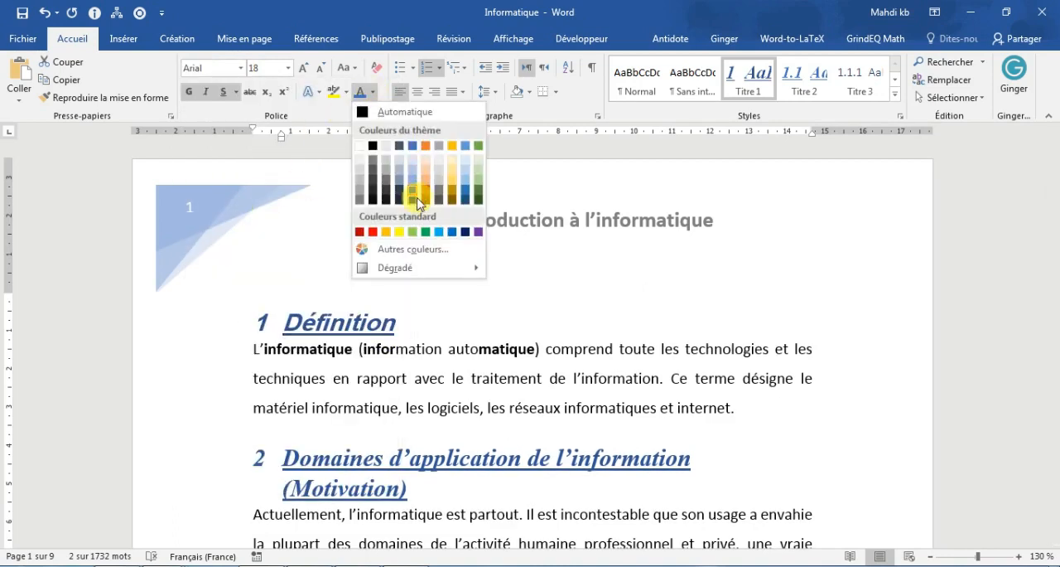
left_click(421, 235)
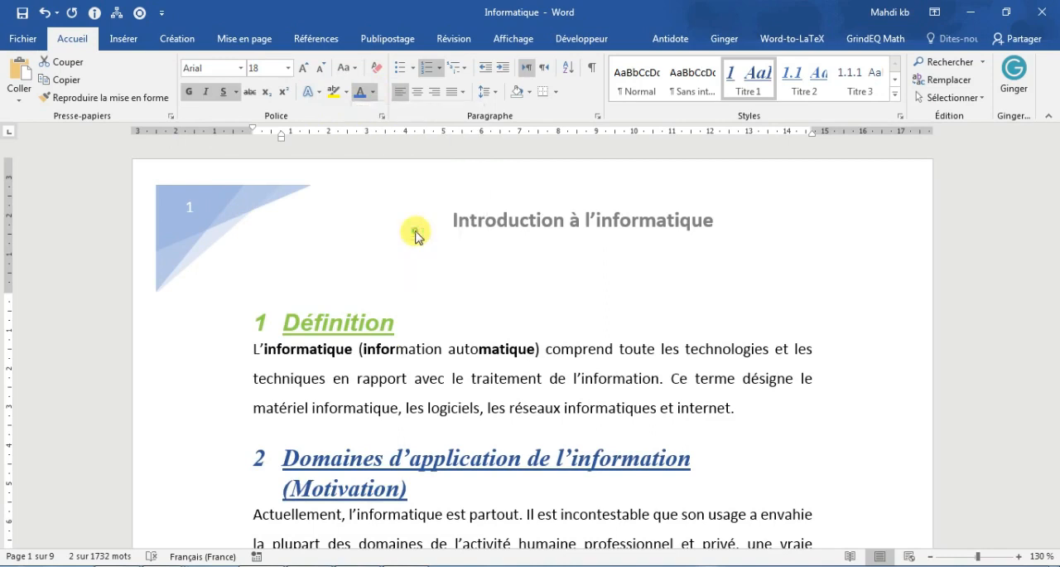
double_click(352, 309)
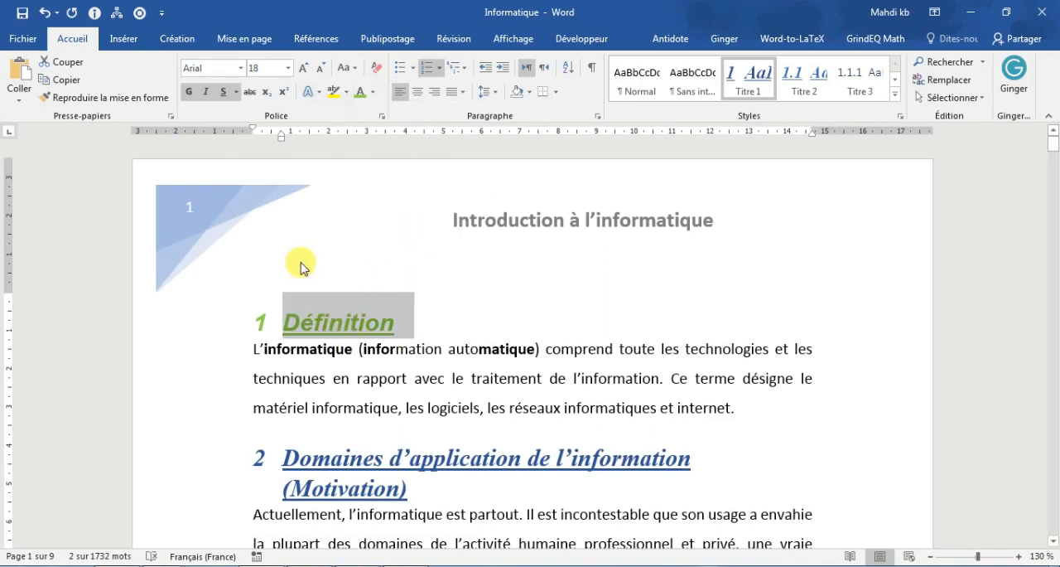
scroll(338, 369, "down", 3)
left_click(354, 311)
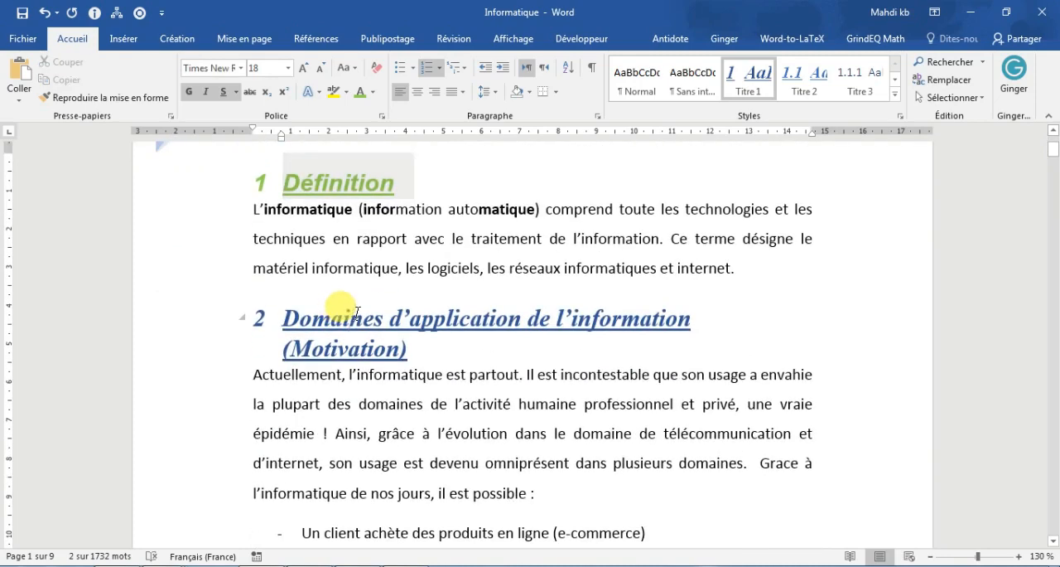
triple_click(357, 312)
double_click(360, 316)
triple_click(391, 343)
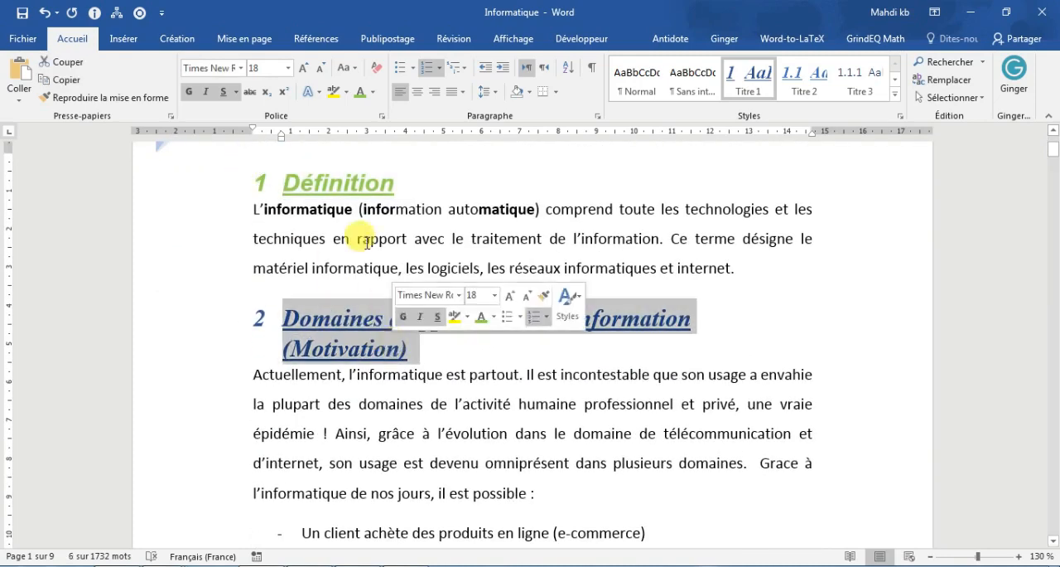
left_click(360, 91)
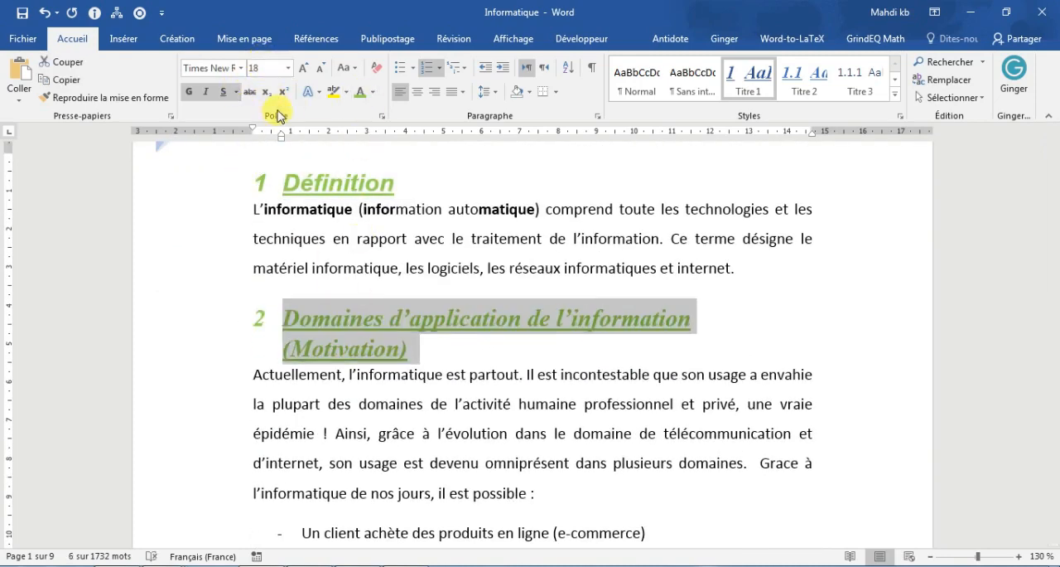
Step: Undo the light green font colour on the first two headings
key("ctrl+z")
scroll(540, 333, "up", 3)
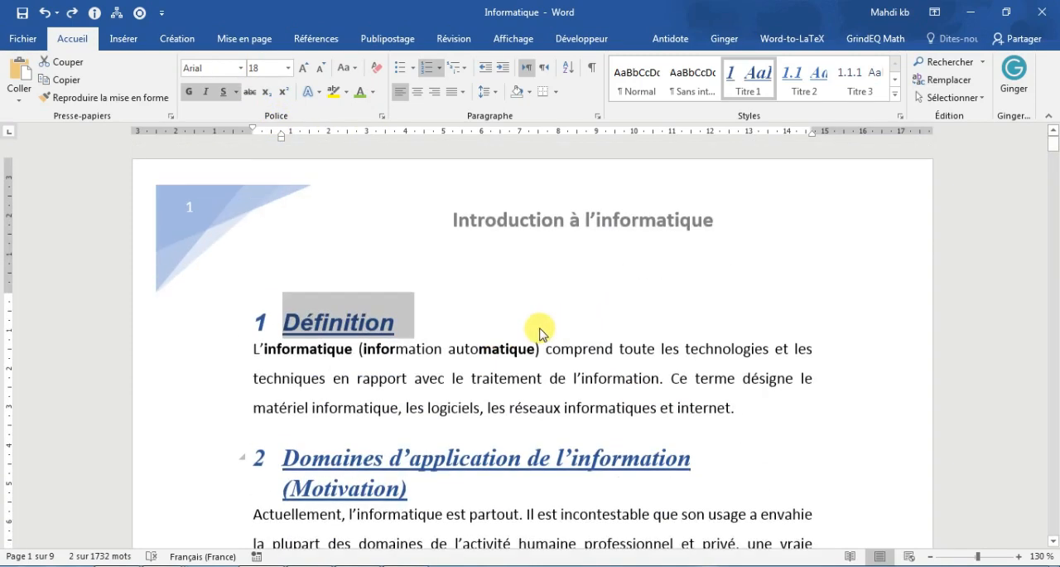
left_click(539, 333)
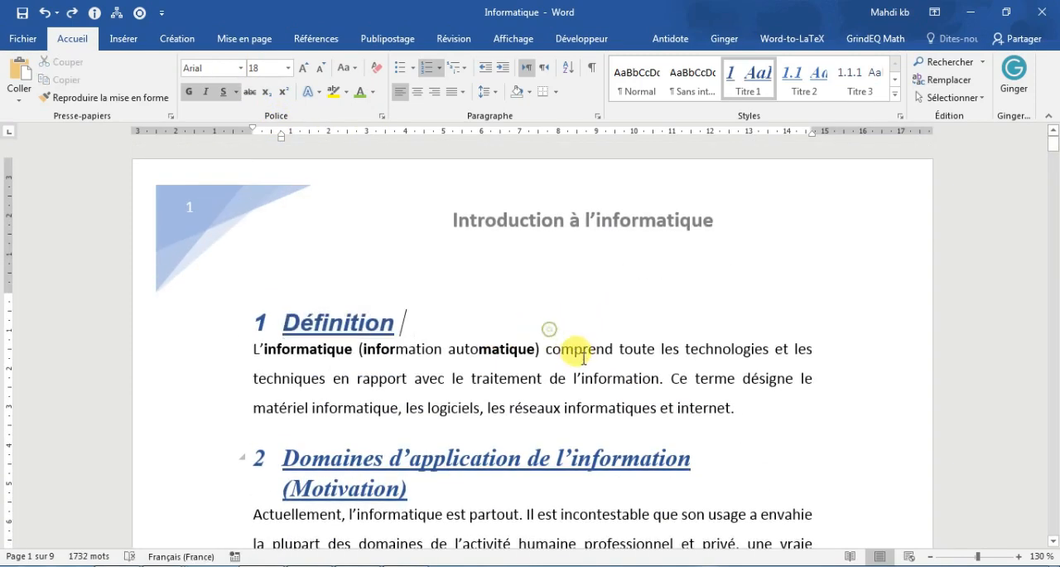
Step: Modify the Titre 1 style to the green Accent 6 font colour, 16 pt size and no underline
double_click(347, 323)
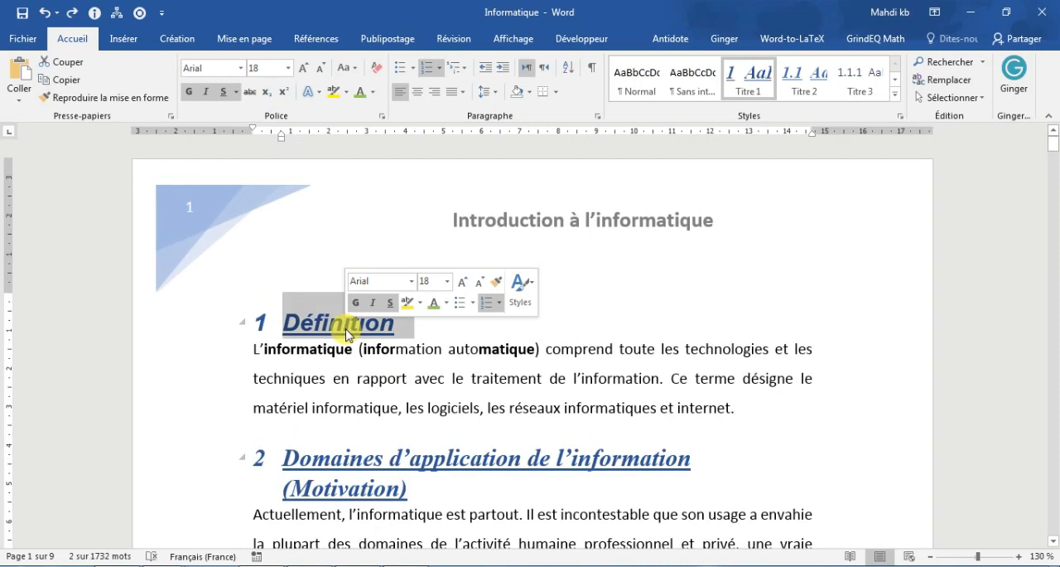
right_click(741, 88)
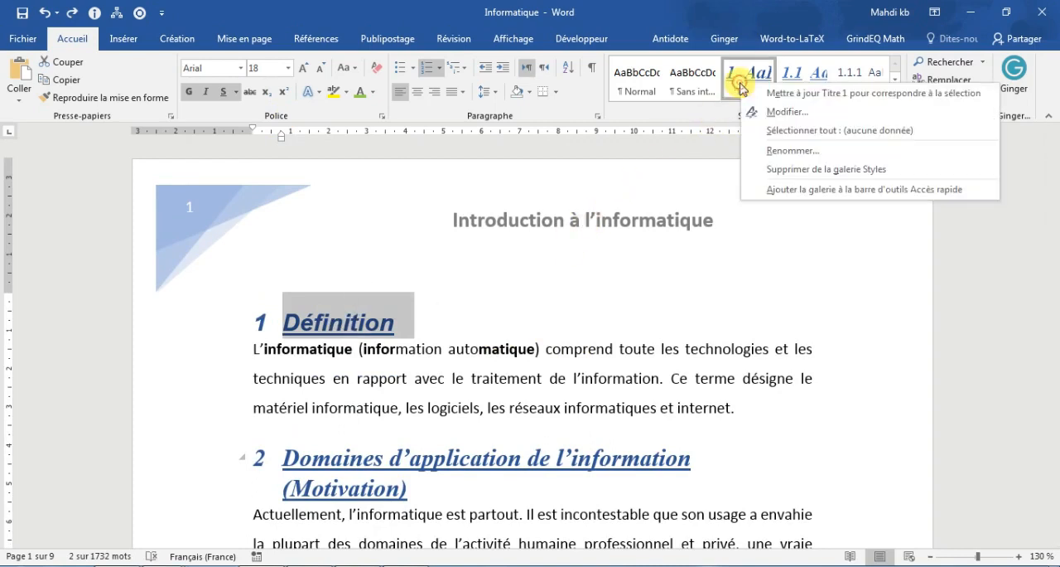
left_click(835, 116)
left_click(634, 216)
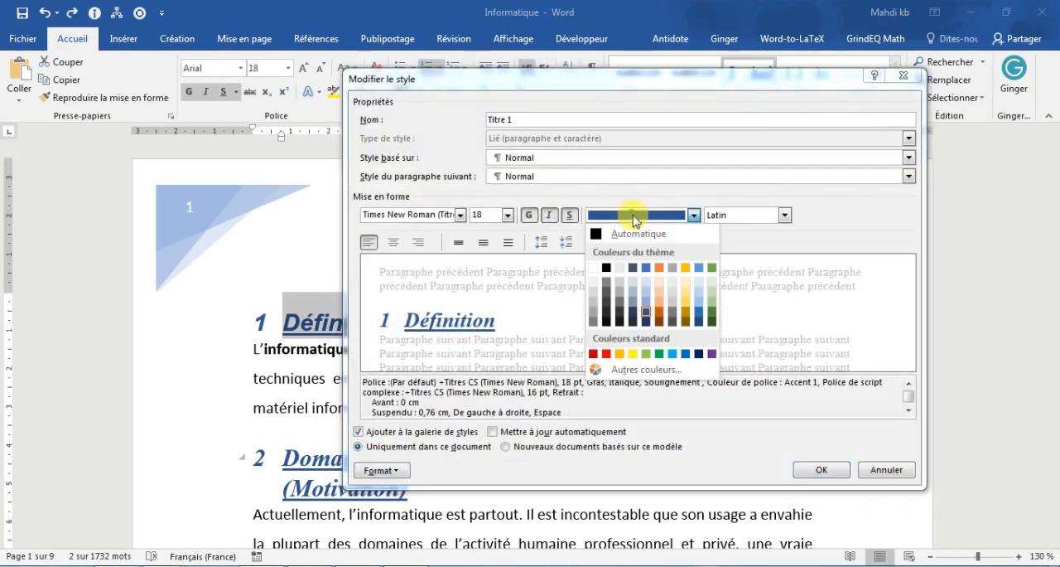
left_click(712, 268)
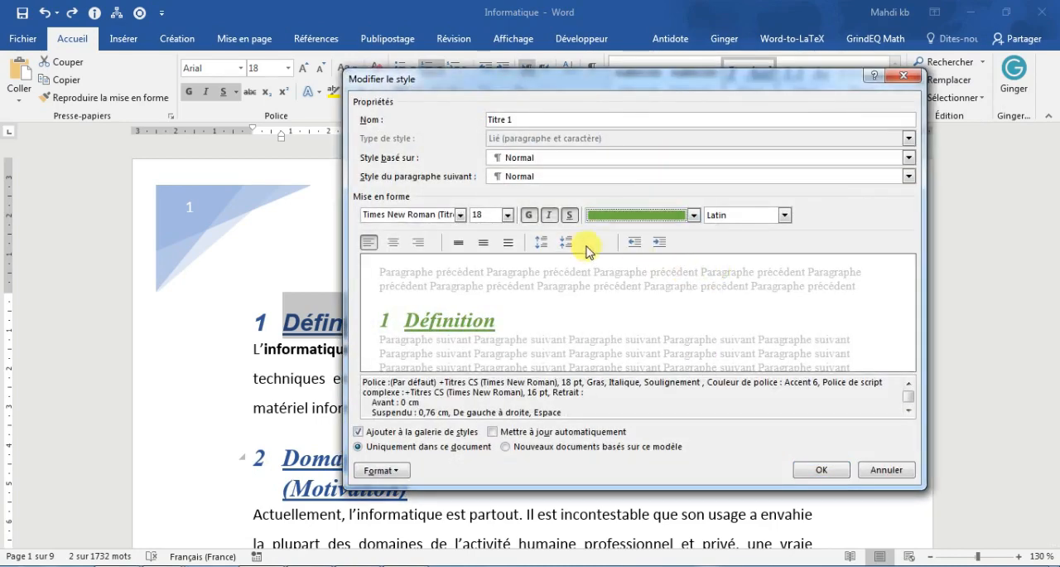
left_click(507, 215)
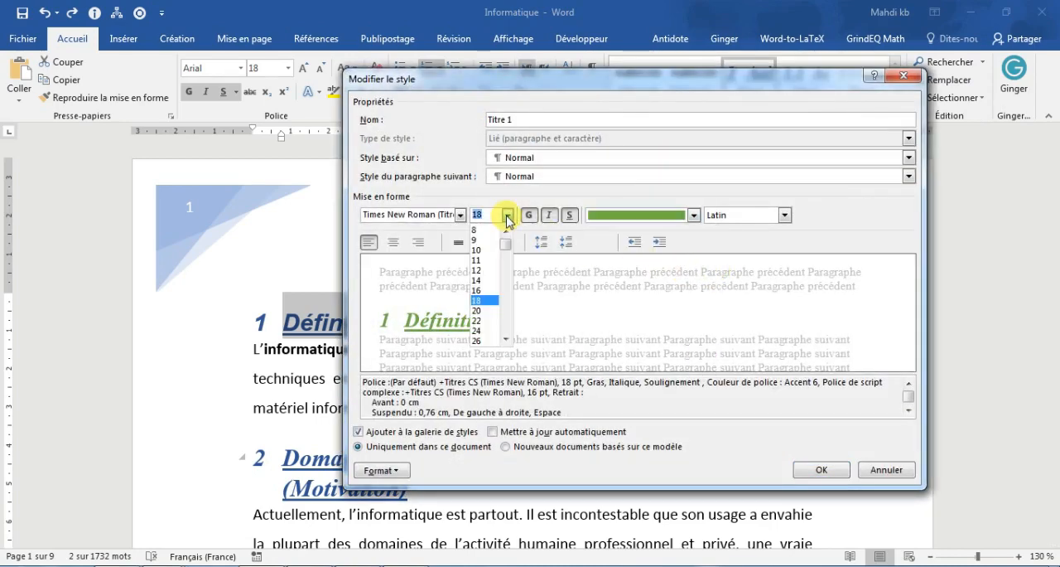
left_click(486, 290)
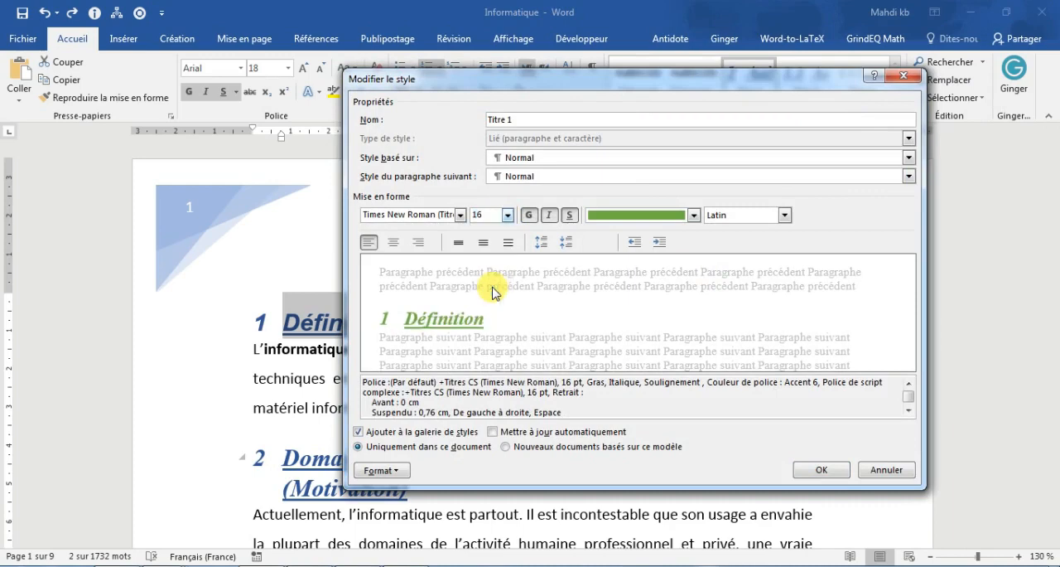
left_click(570, 216)
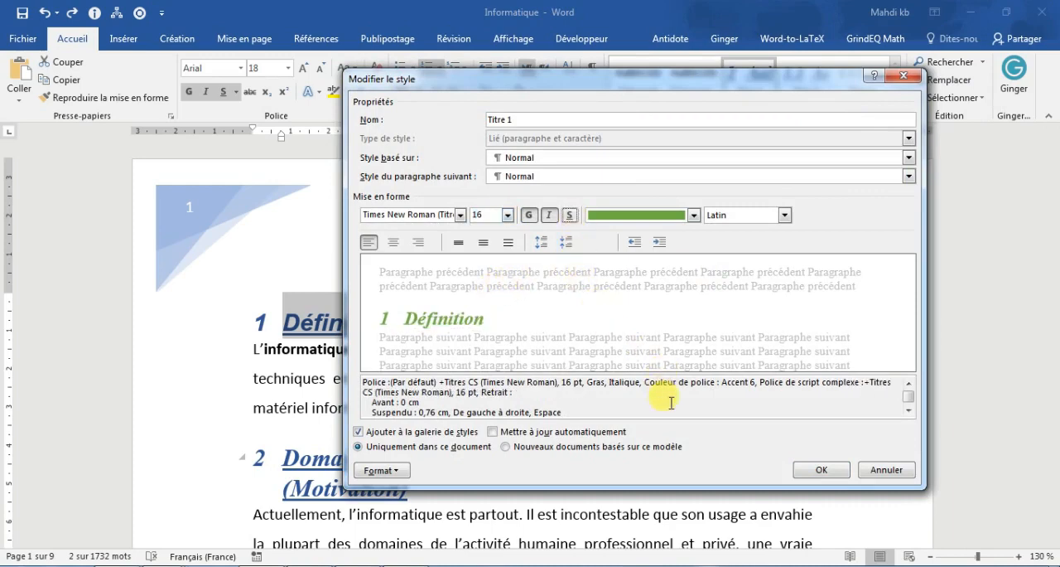
left_click(816, 470)
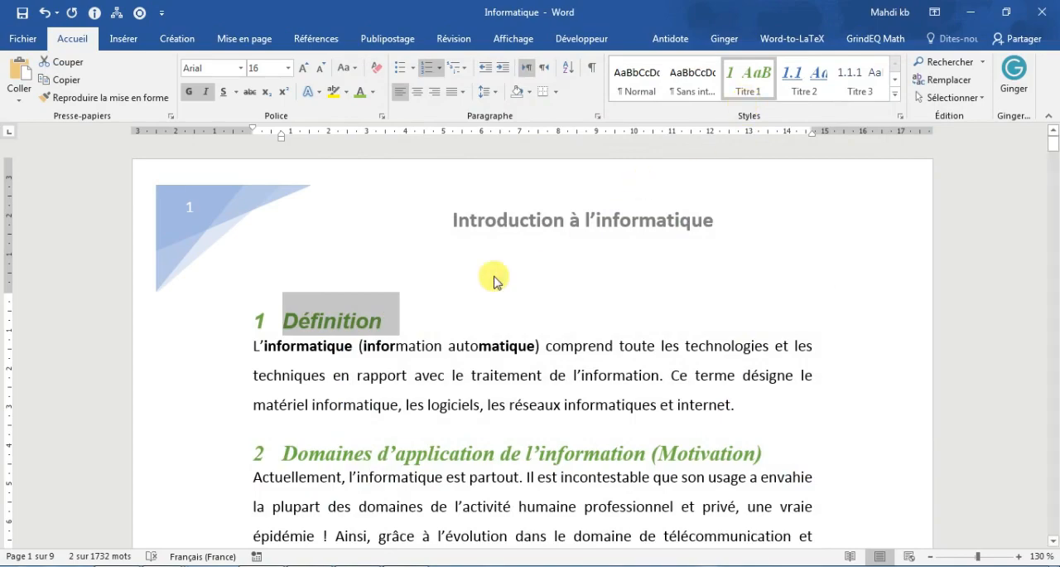
Step: Examine how the modified Titre 1 style appears on the headings from page 1 through page 4
scroll(474, 339, "down", 4)
scroll(478, 343, "down", 15)
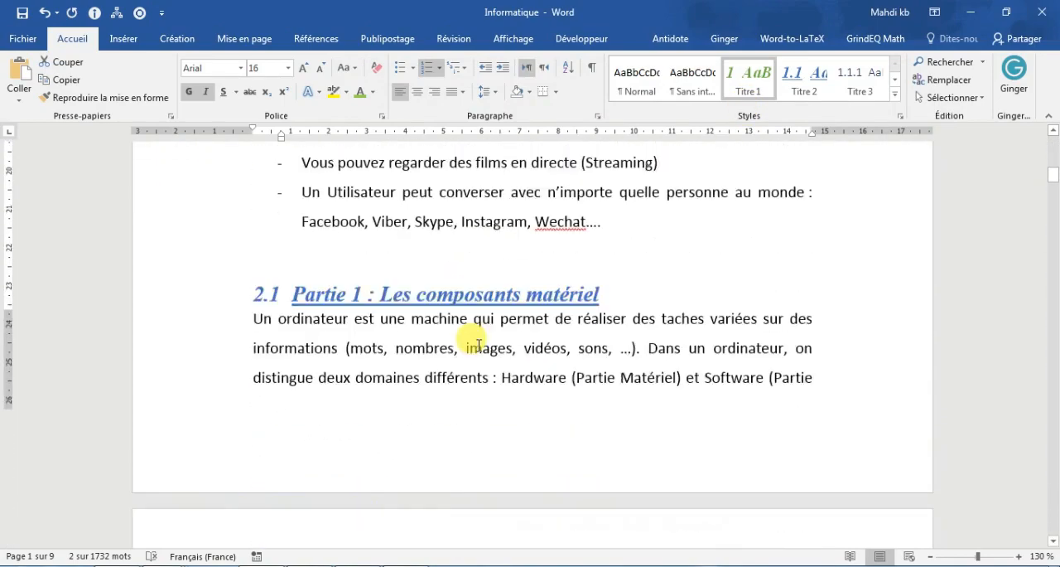
scroll(477, 348, "down", 20)
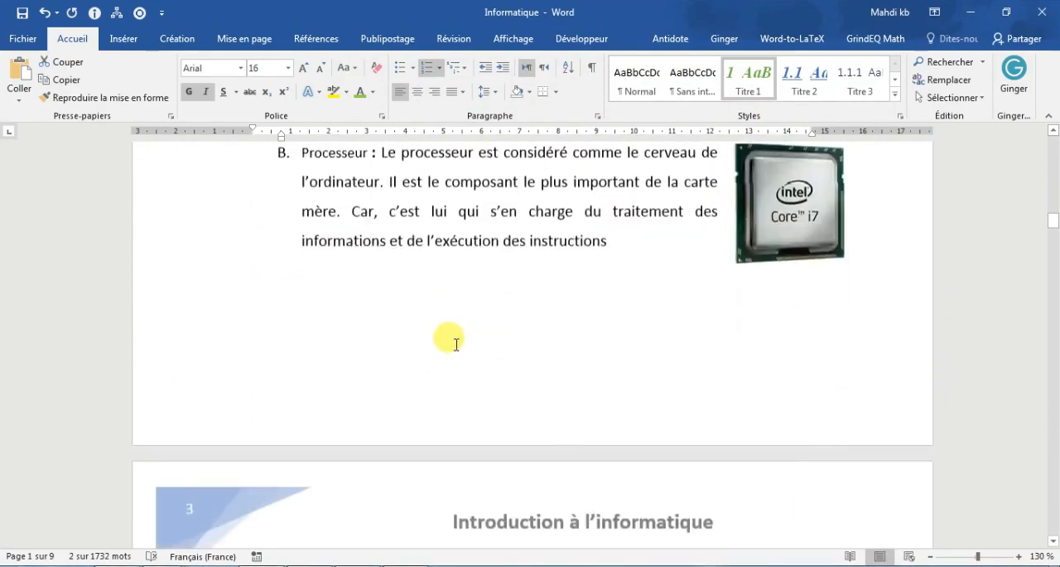
scroll(409, 357, "down", 10)
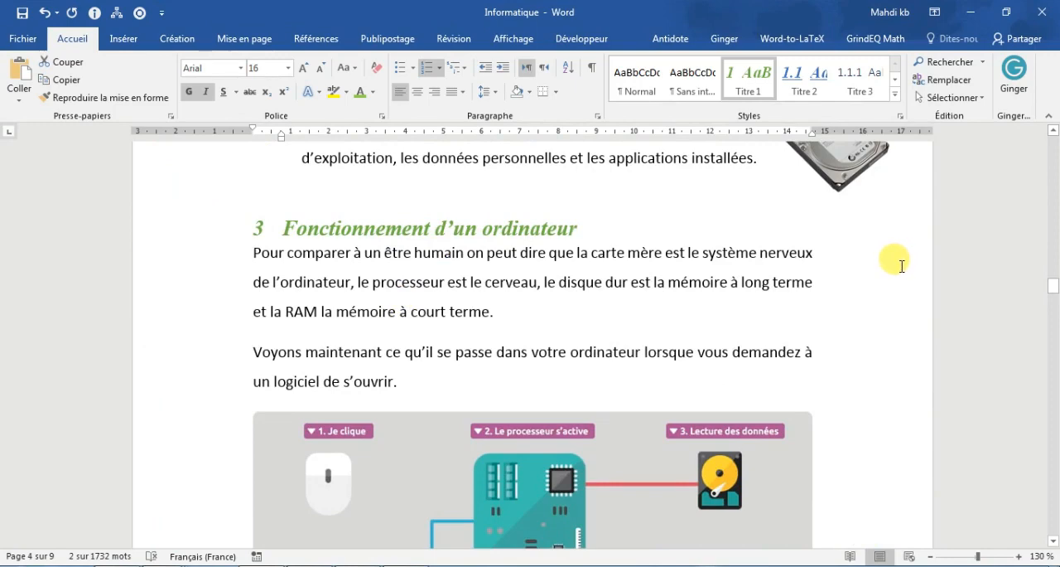
left_click_drag(1053, 285, 1045, 131)
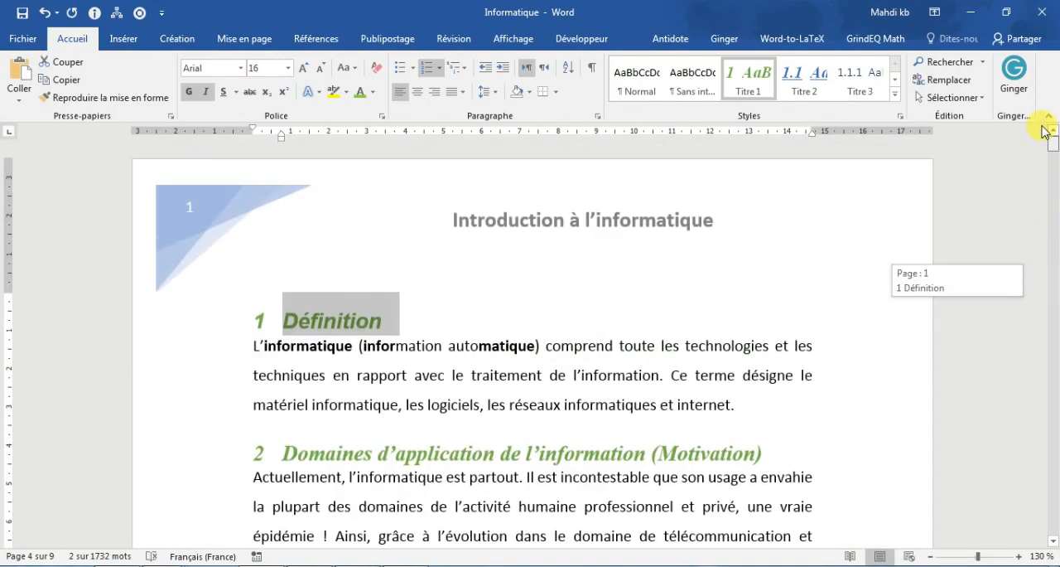
Step: Modify the Titre 2 style to the green Accent 6 font colour with no underline
scroll(698, 268, "down", 10)
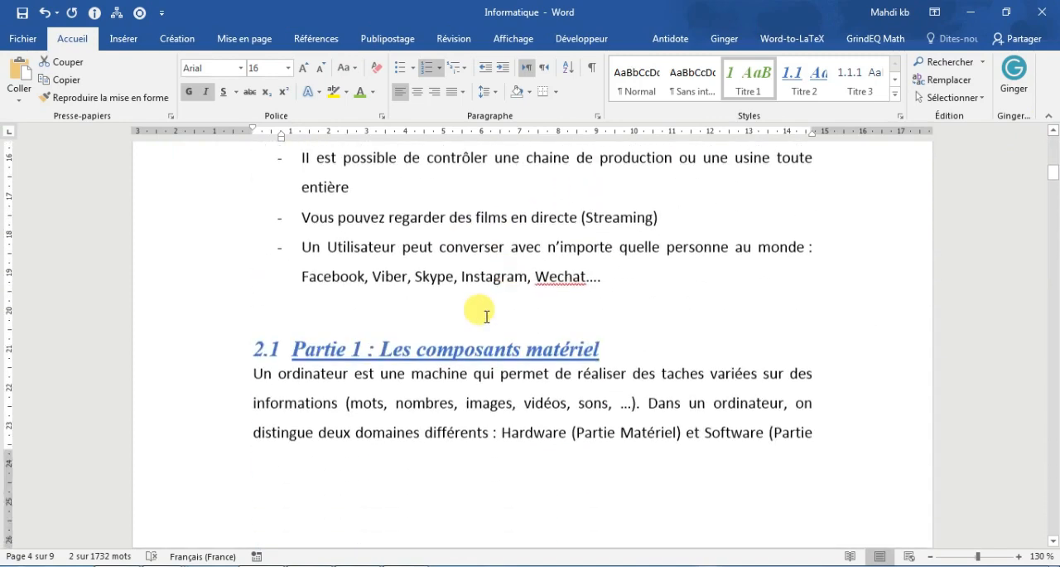
triple_click(478, 351)
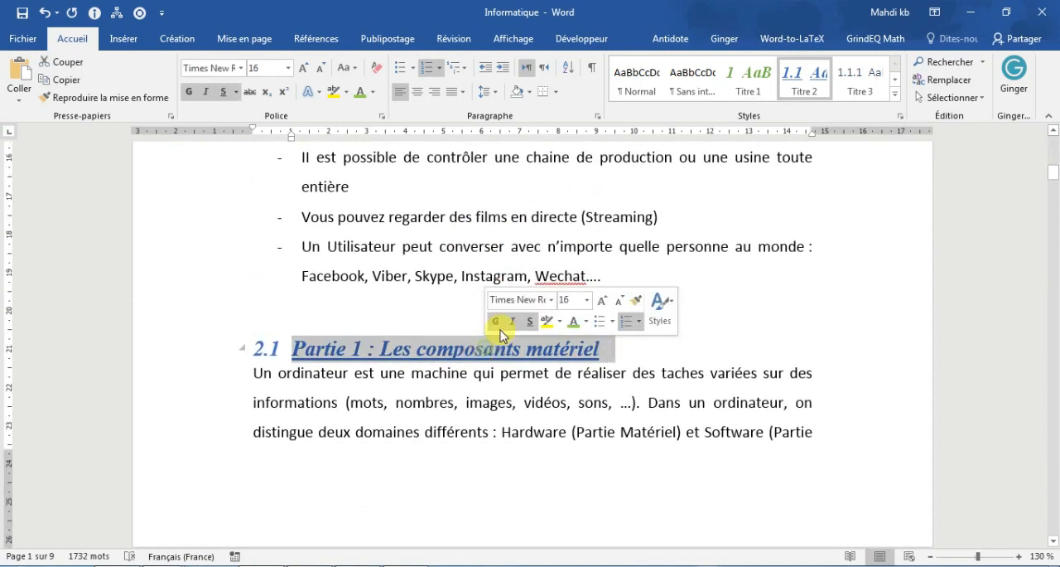
right_click(803, 87)
left_click(764, 116)
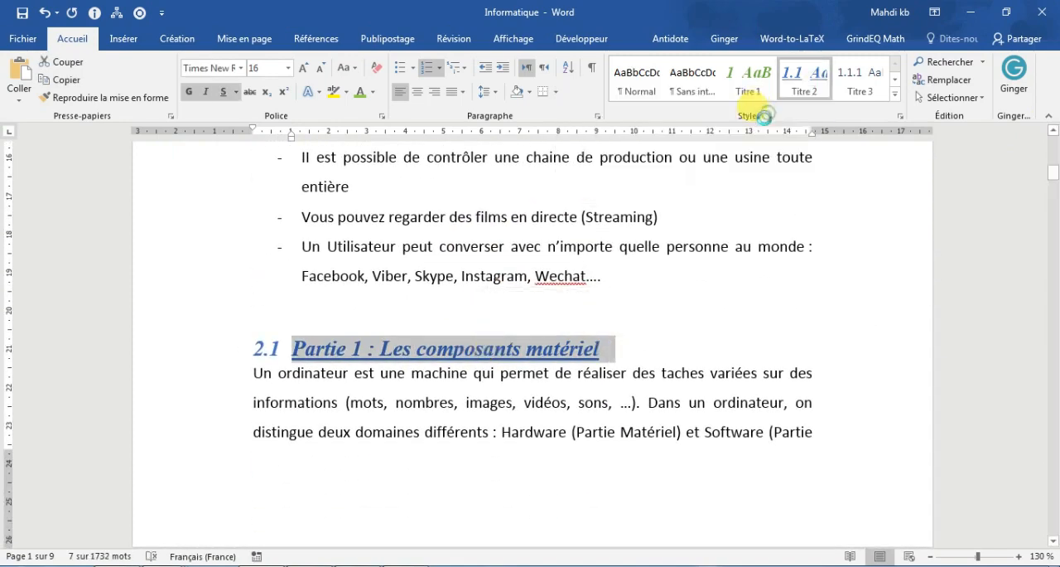
left_click(694, 214)
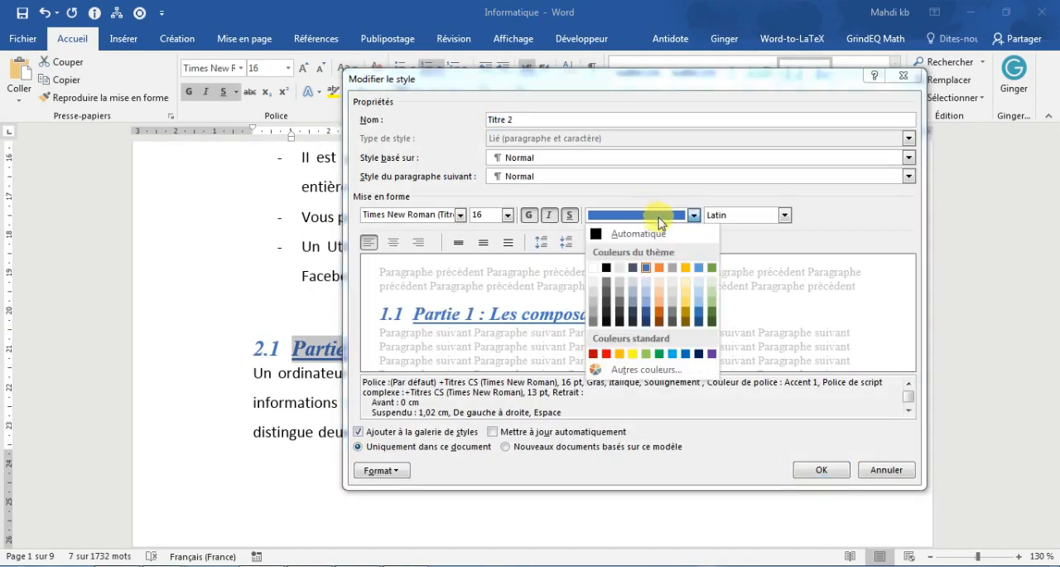
left_click(717, 270)
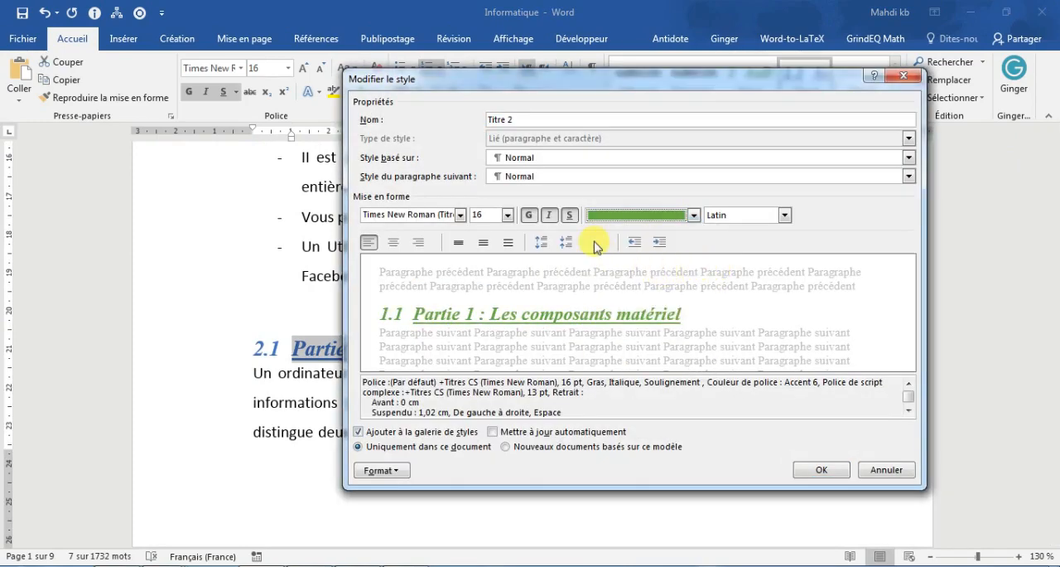
left_click(575, 215)
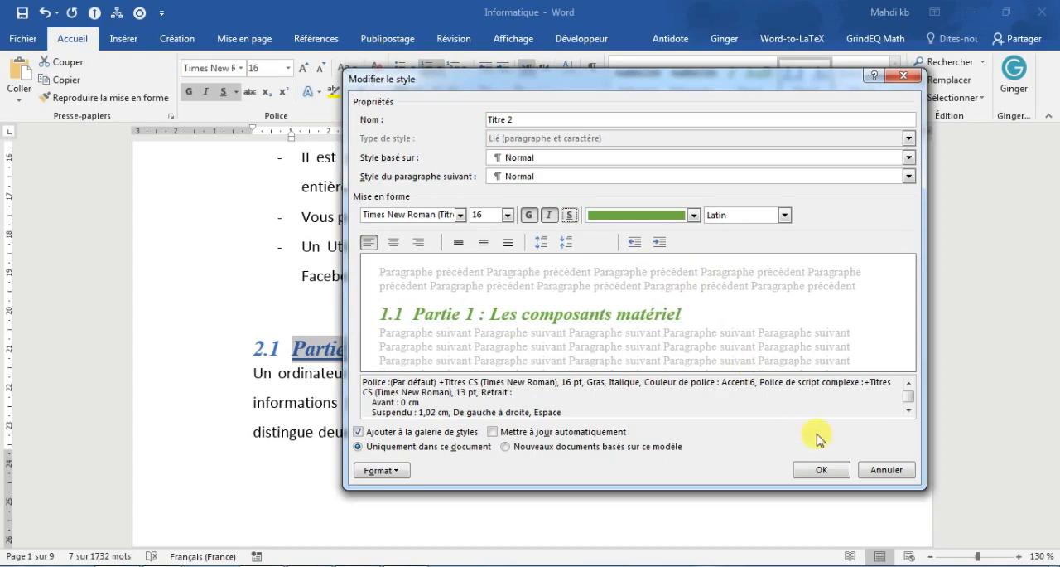
left_click(822, 472)
Step: Review the Titre 1 and Titre 2 headings across the whole document in a multi-page view
scroll(770, 431, "down", 7)
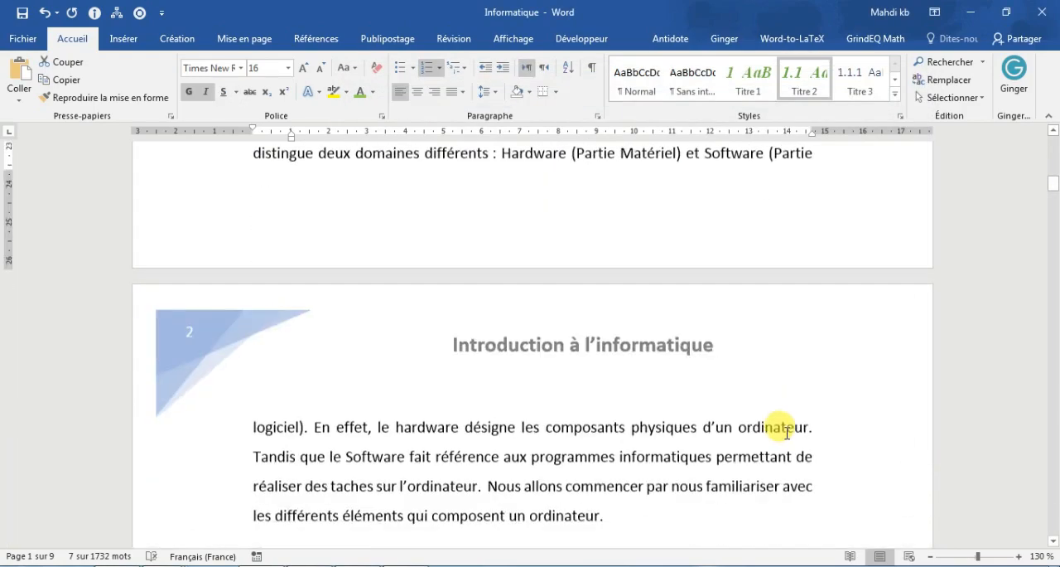
scroll(787, 433, "down", 12)
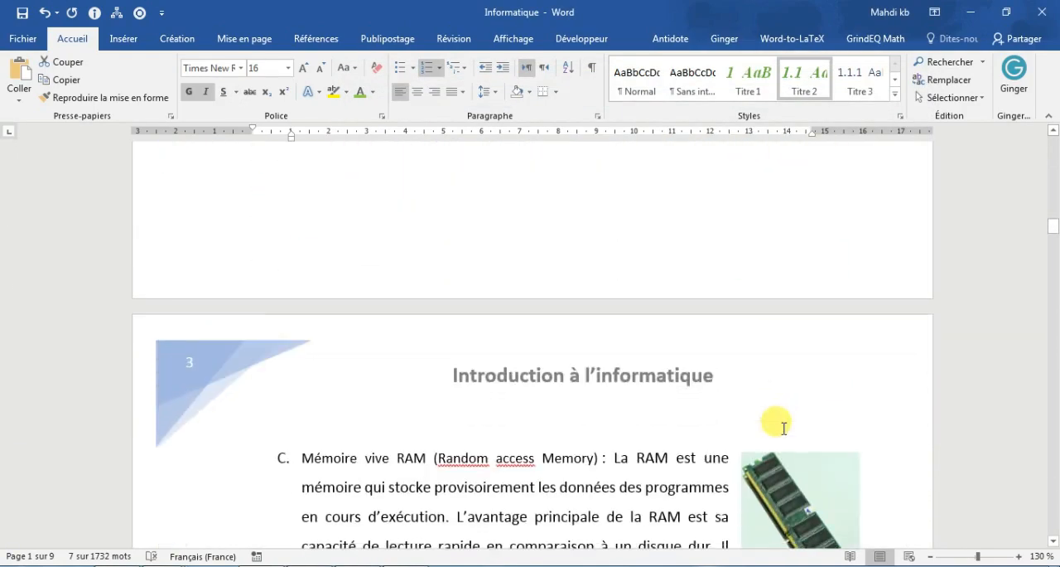
scroll(780, 428, "down", 10)
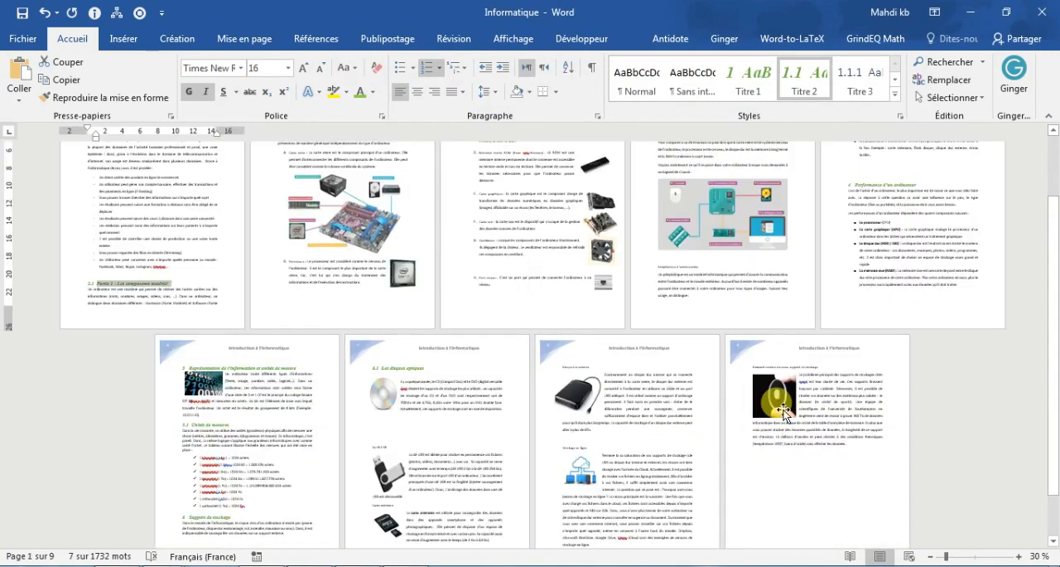
Step: Review all pages at reduced zoom, and return to the start of page 1 at 110% zoom
scroll(784, 405, "up", 2)
scroll(786, 404, "up", 3)
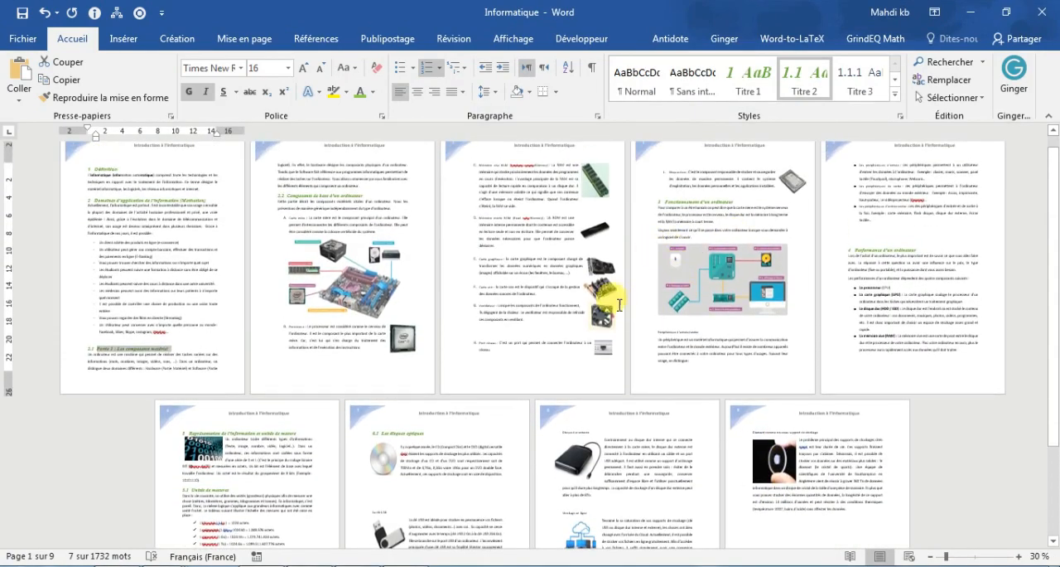
scroll(402, 426, "down", 2)
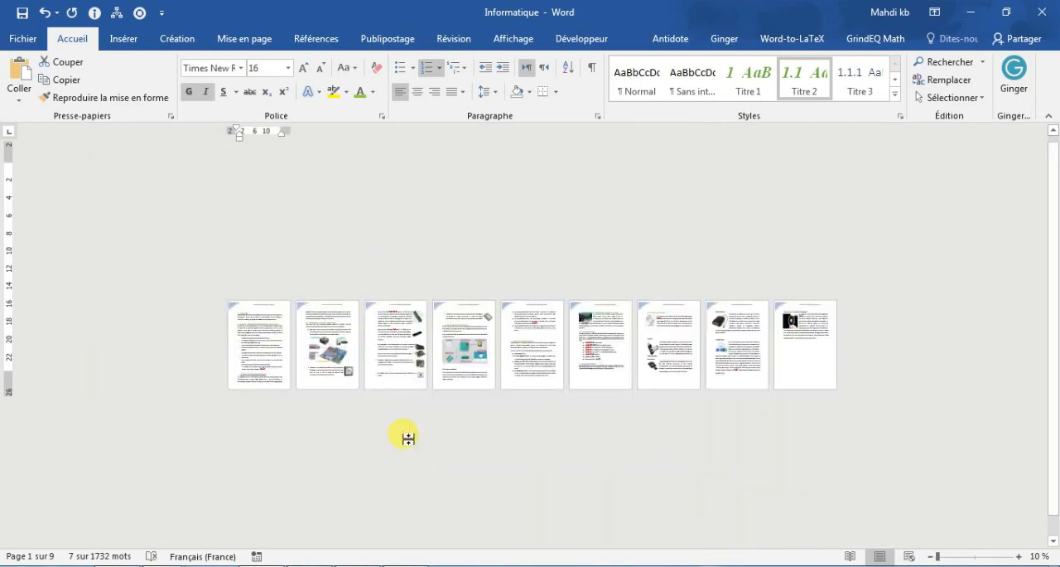
scroll(407, 436, "up", 4)
scroll(407, 439, "up", 6)
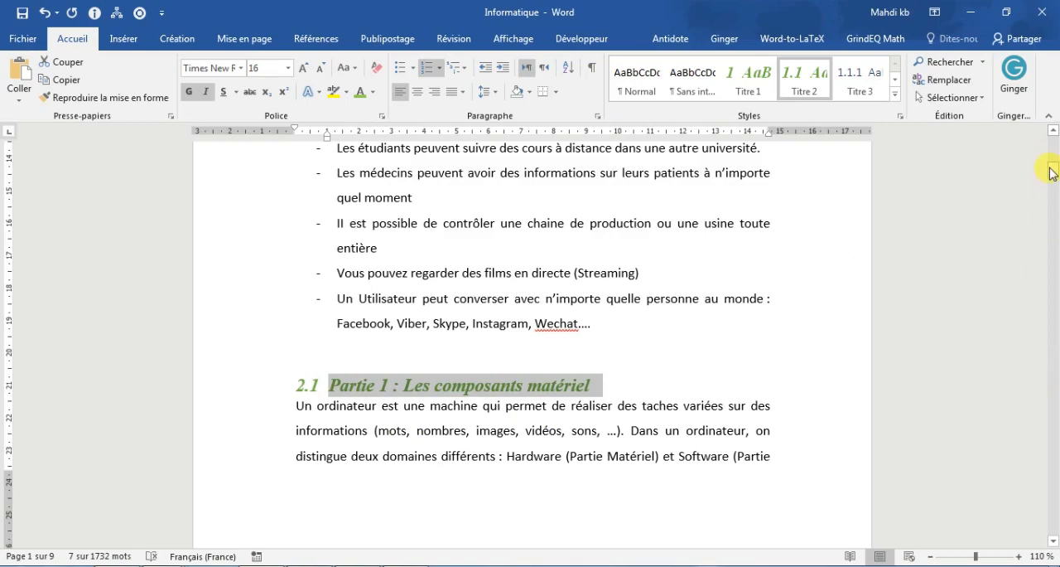
left_click_drag(1052, 170, 1054, 129)
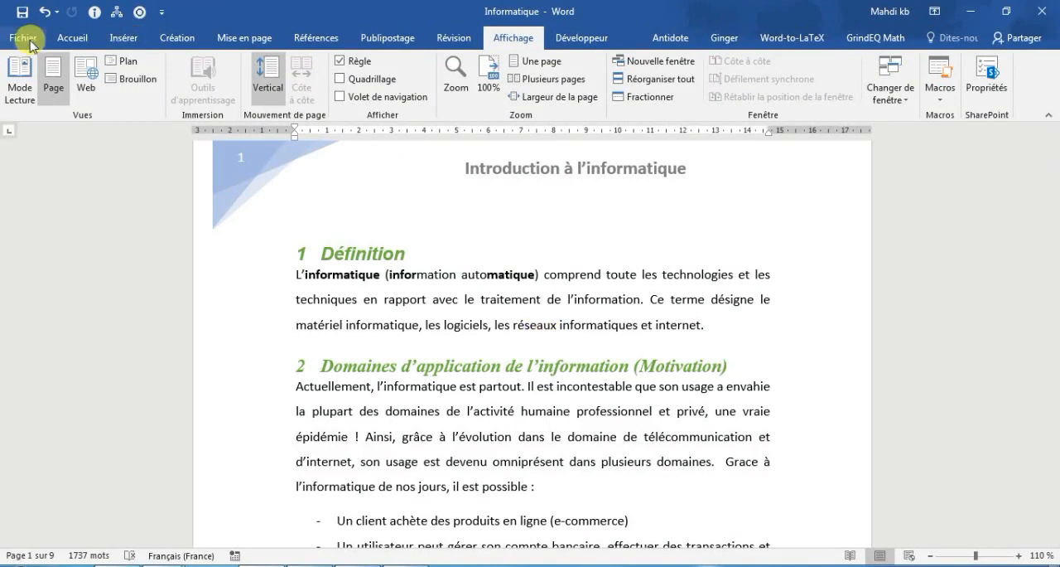
Step: Show the navigation pane (Volet de navigation) listing the document's headings
left_click(73, 38)
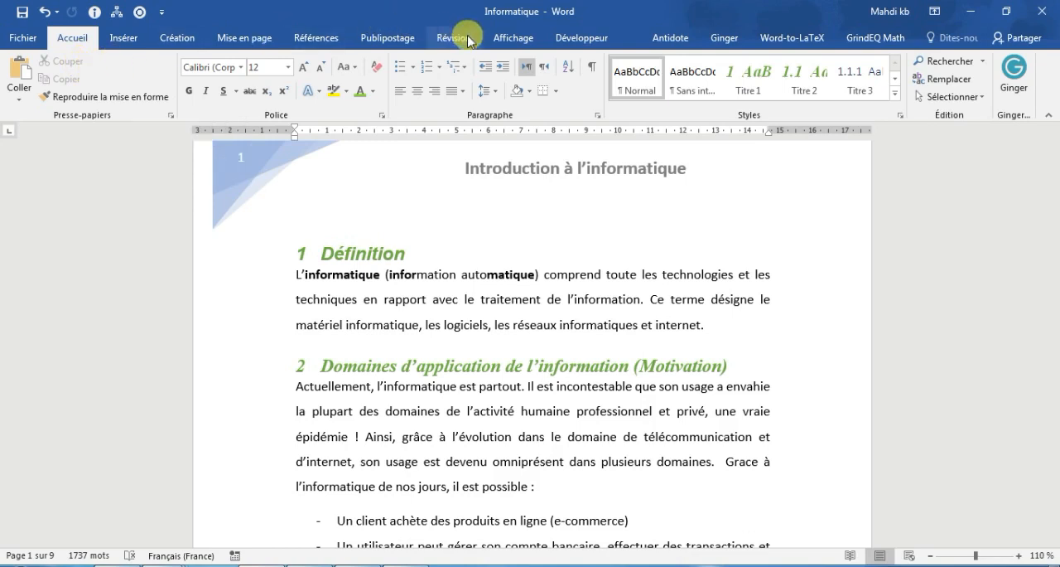
left_click(516, 39)
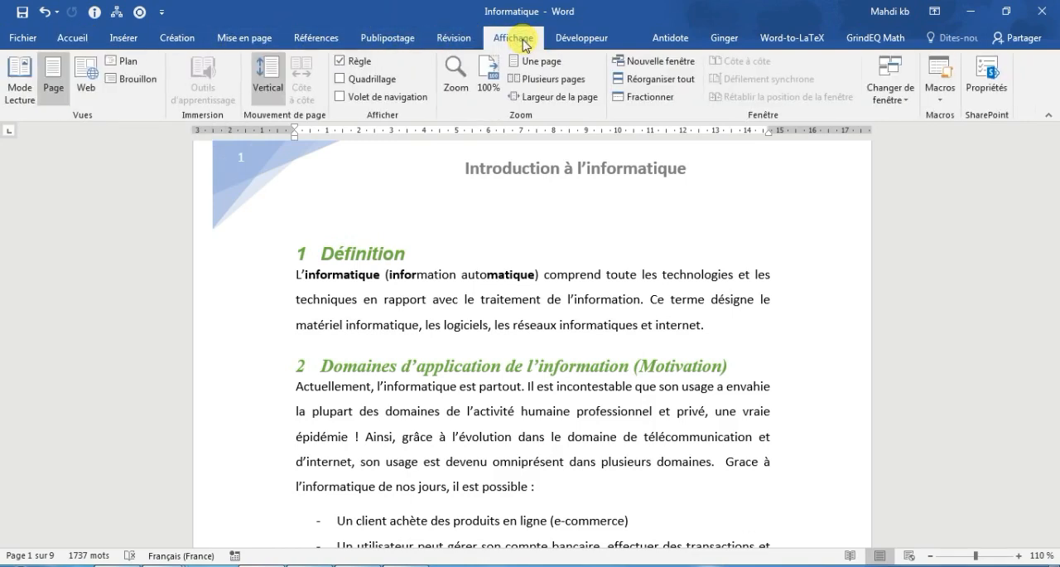
left_click(403, 98)
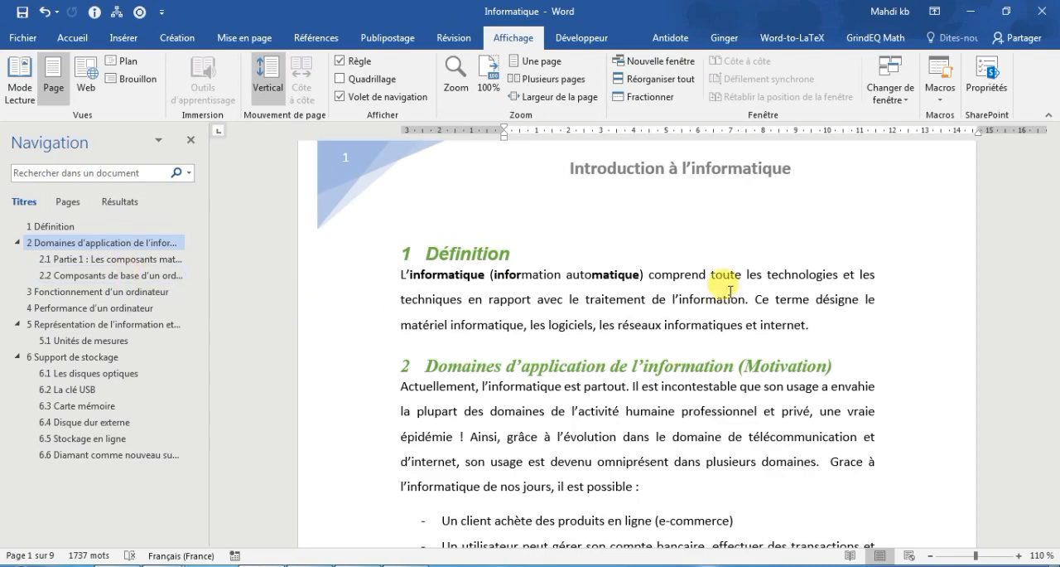
Step: Browse from page 1 down to the "Stockage en ligne" section and back to the beginning of the document
scroll(1027, 181, "down", 8)
left_click_drag(1051, 175, 1035, 458)
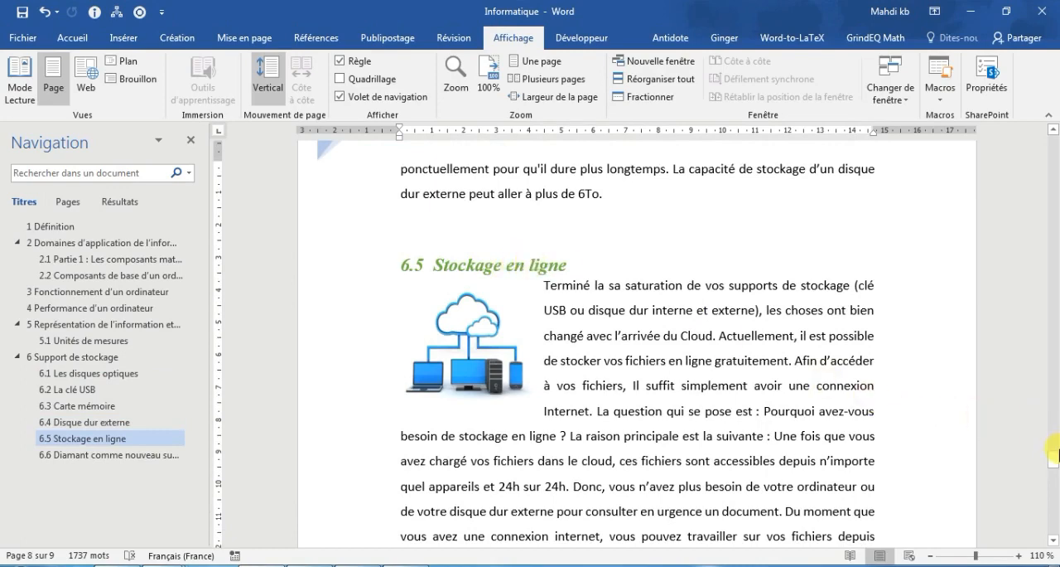
left_click_drag(1052, 458, 1046, 135)
left_click(767, 314)
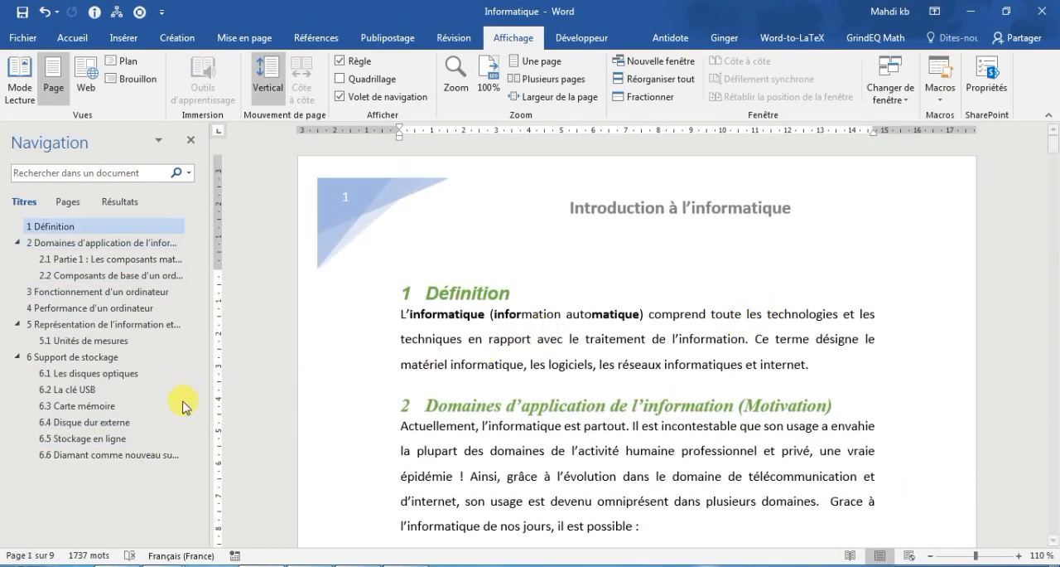
Step: Jump to the headings "Stockage en ligne", "Diamant comme nouveau support de stockage" and "Performance d'un ordinateur" using the heading list
left_click(95, 440)
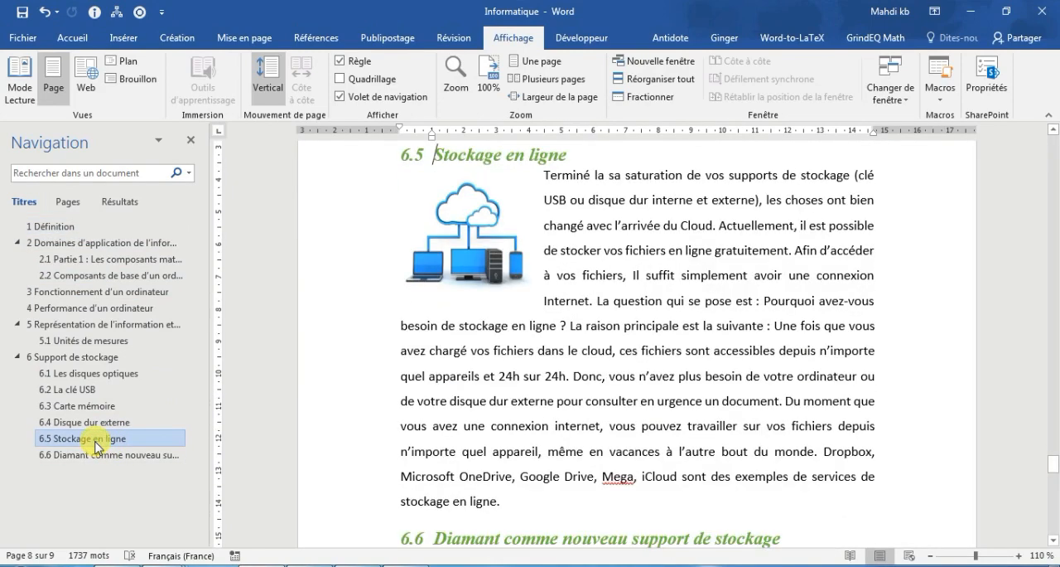
left_click(91, 456)
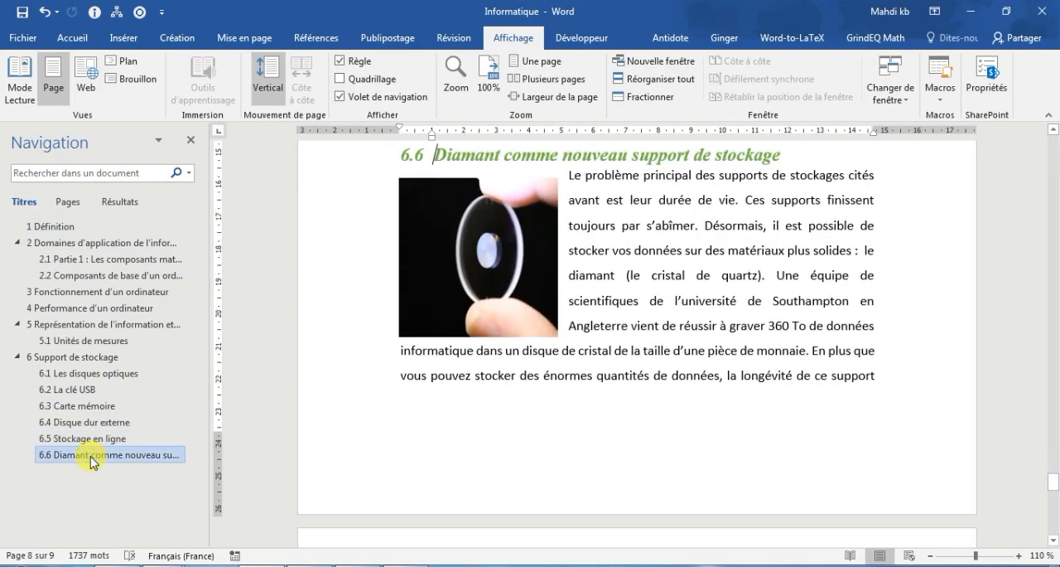
left_click(134, 307)
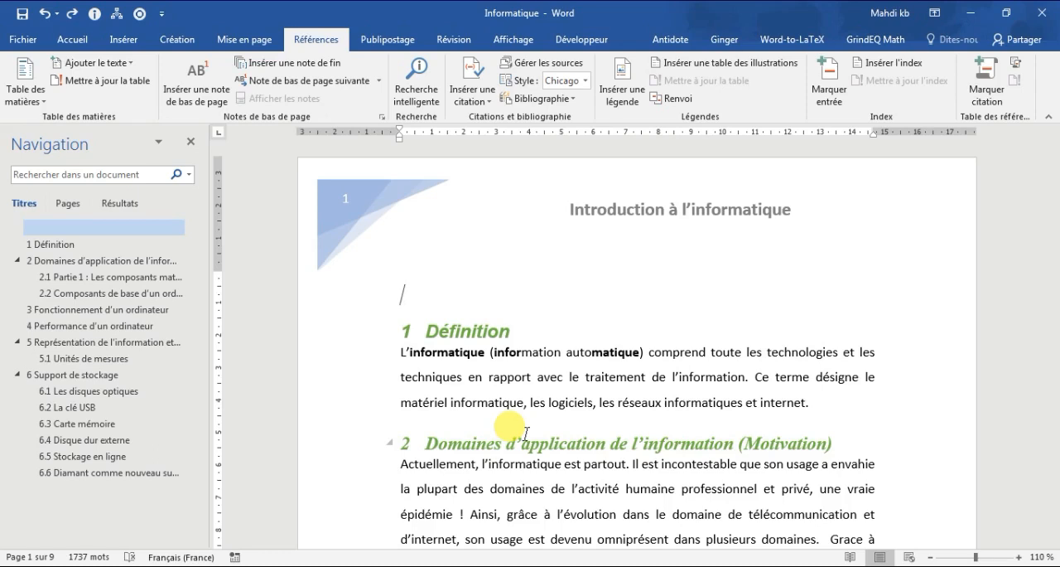
Step: Try a manual table of contents above the first heading, starting with the spell-corrected entry "Définition" and page number 1
type("DE")
key("BackSpace")
key("BackSpace")
key("Return")
key("BackSpace")
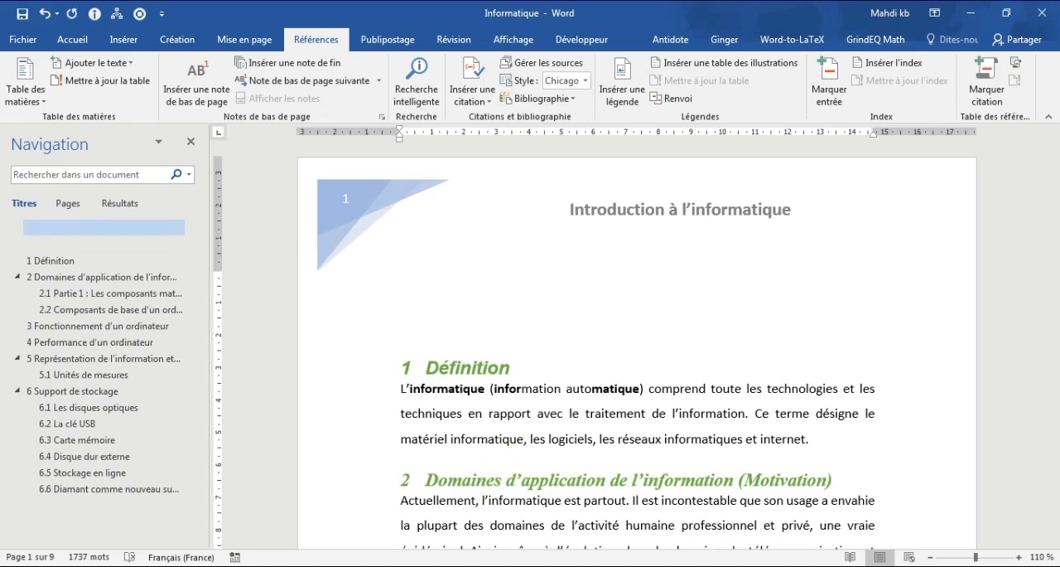
type("Defini")
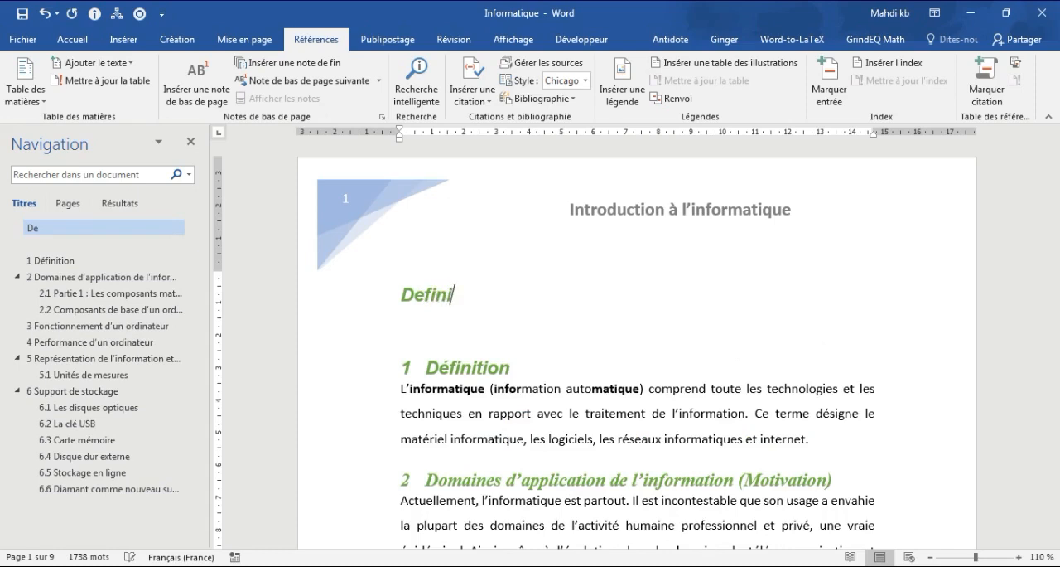
type("tion")
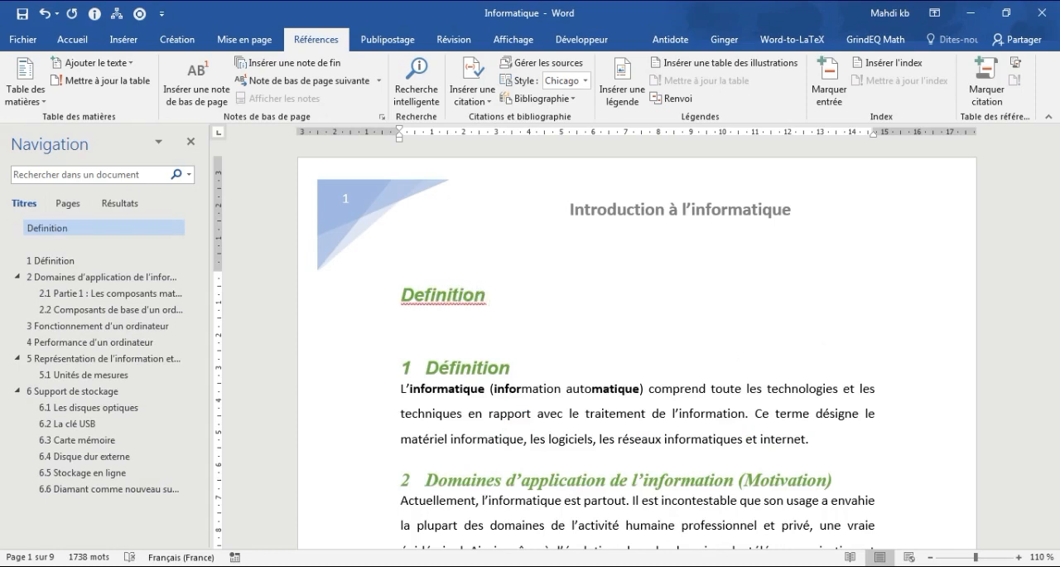
right_click(469, 305)
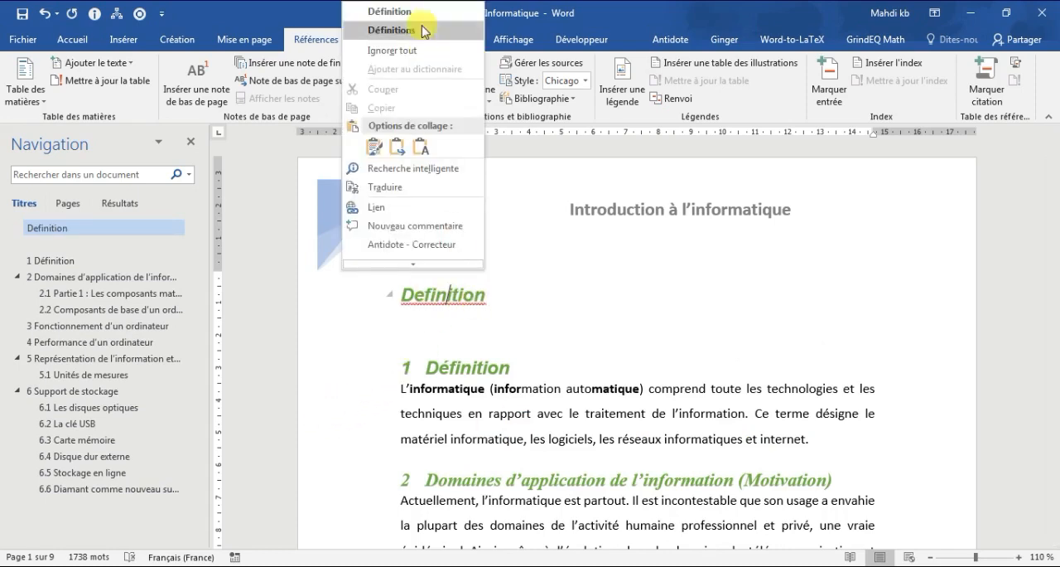
left_click(406, 15)
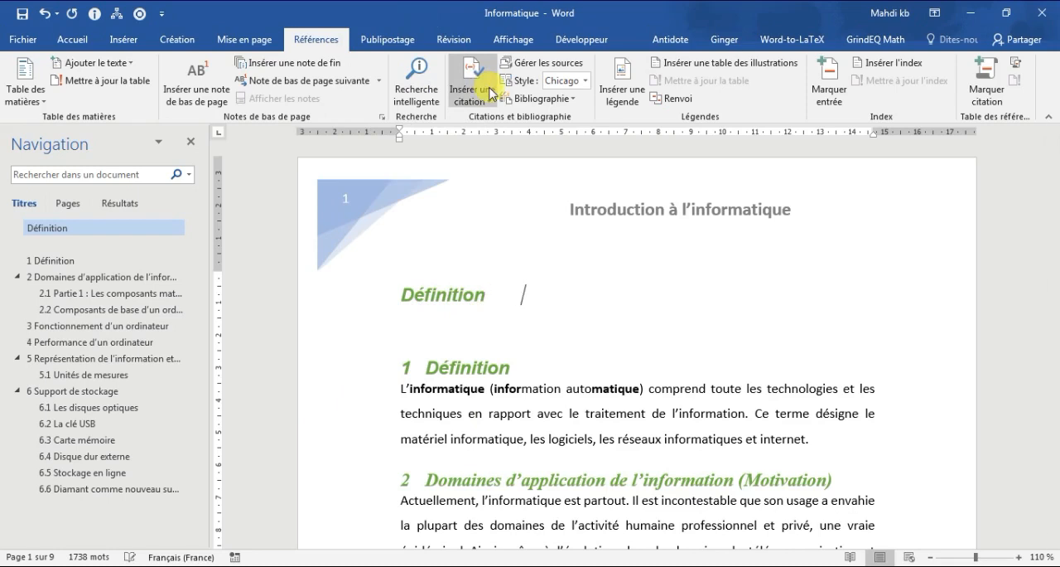
type("1")
key("Return")
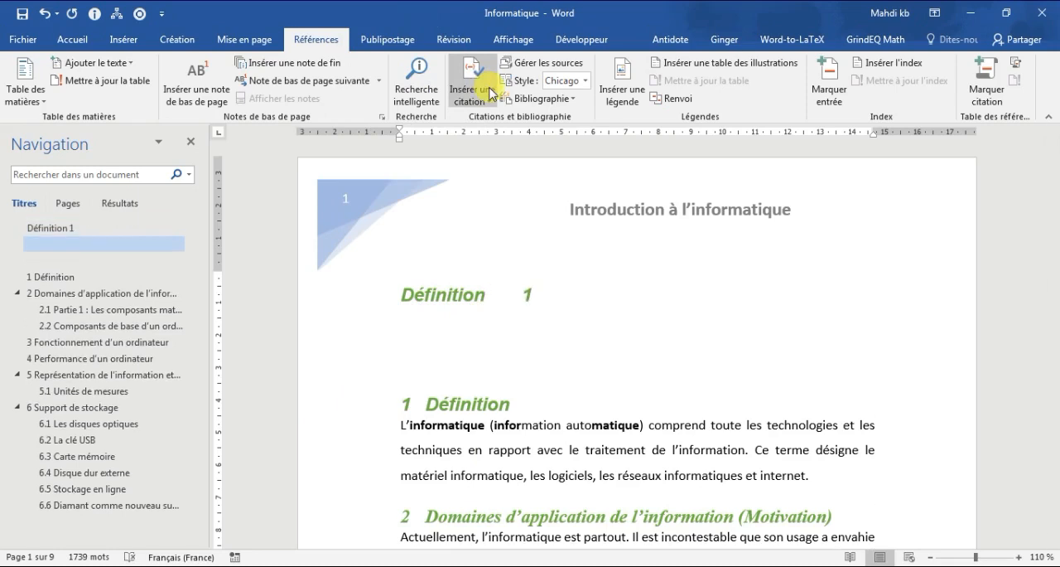
Step: Try a second manual entry "Domaines d'application" with page number 2, and delete the manual table of contents
type("Domaine")
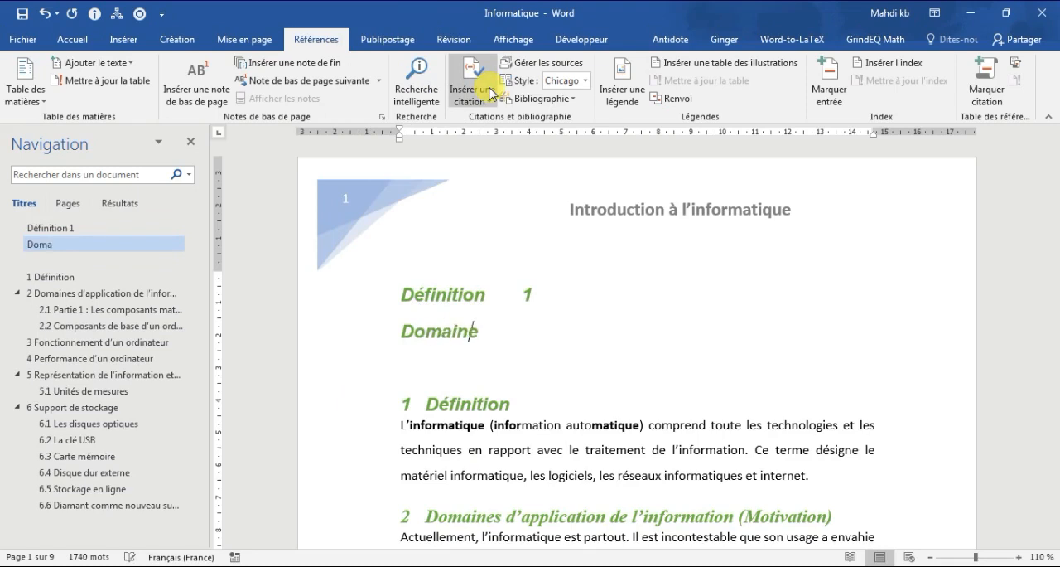
type("s d'app")
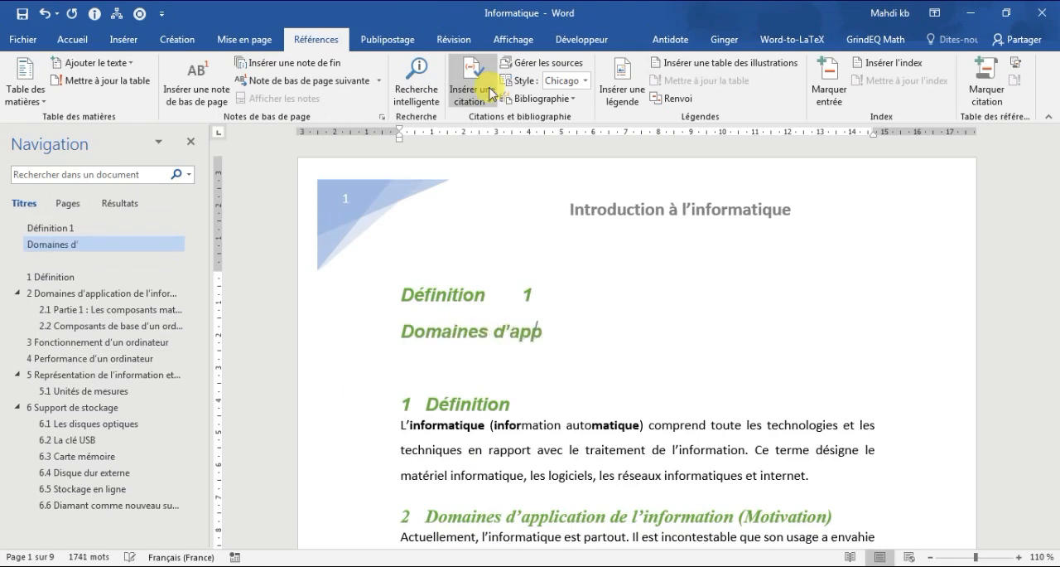
type("lication")
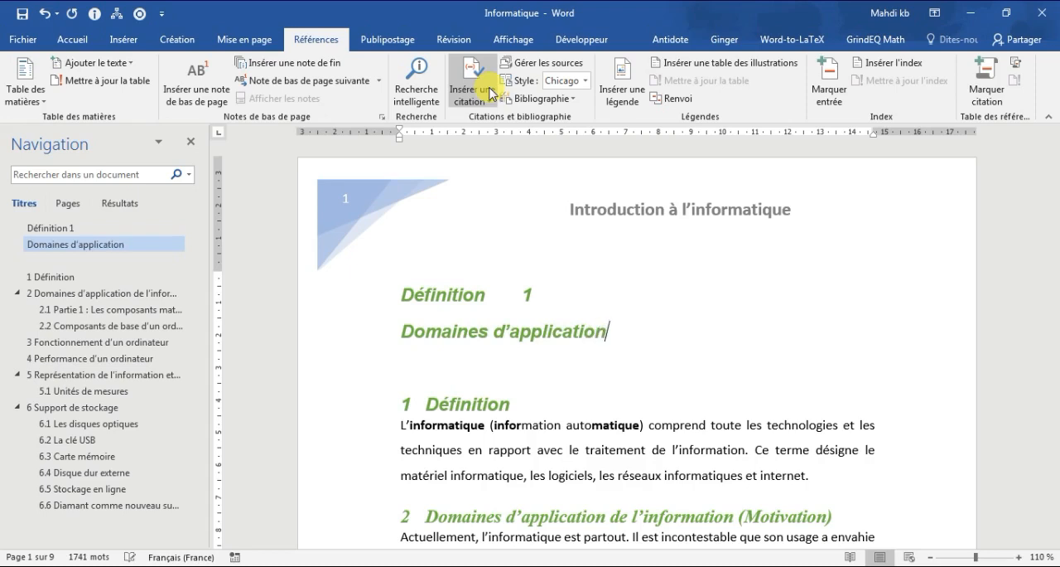
key("Tab")
type("2")
key("BackSpace")
key("BackSpace")
key("BackSpace")
key("BackSpace")
key("BackSpace")
key("BackSpace")
key("BackSpace")
key("BackSpace")
key("BackSpace")
key("BackSpace")
key("BackSpace")
key("BackSpace")
key("BackSpace")
key("BackSpace")
key("BackSpace")
key("BackSpace")
key("BackSpace")
key("BackSpace")
key("BackSpace")
key("BackSpace")
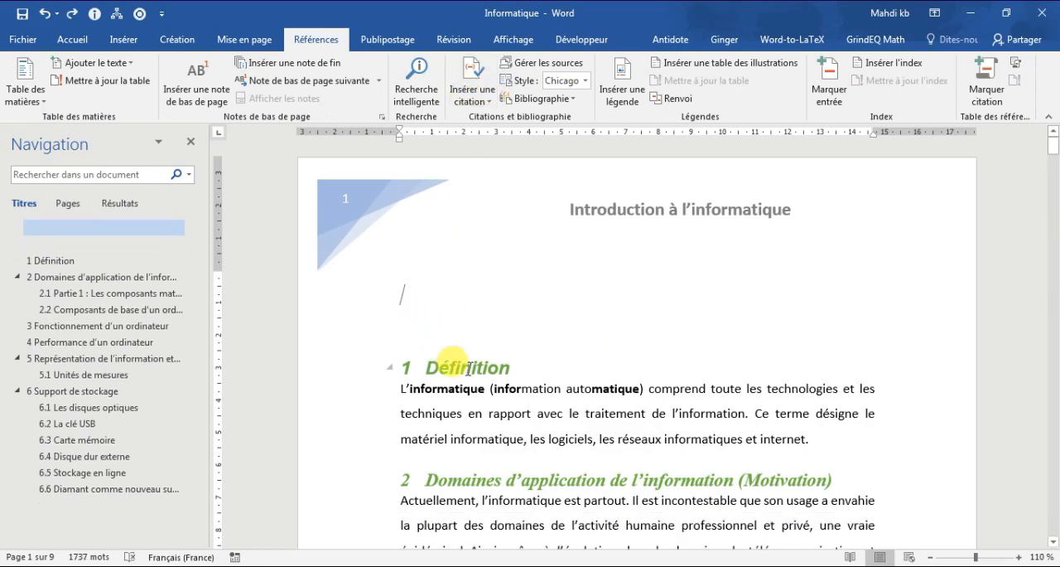
Step: Insert the predefined "Table automatique 2" table of contents above the first heading
left_click(70, 38)
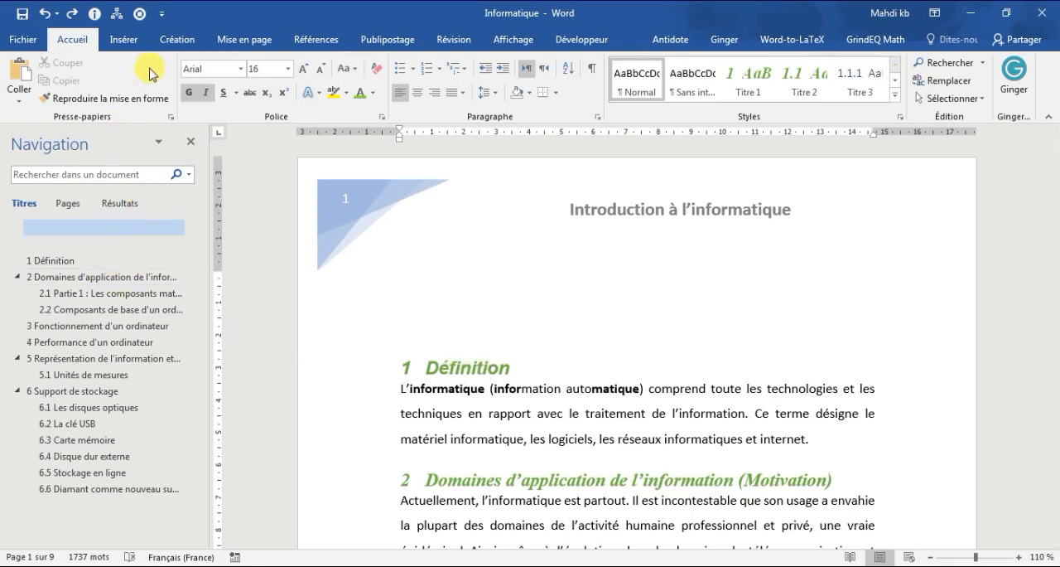
left_click(313, 40)
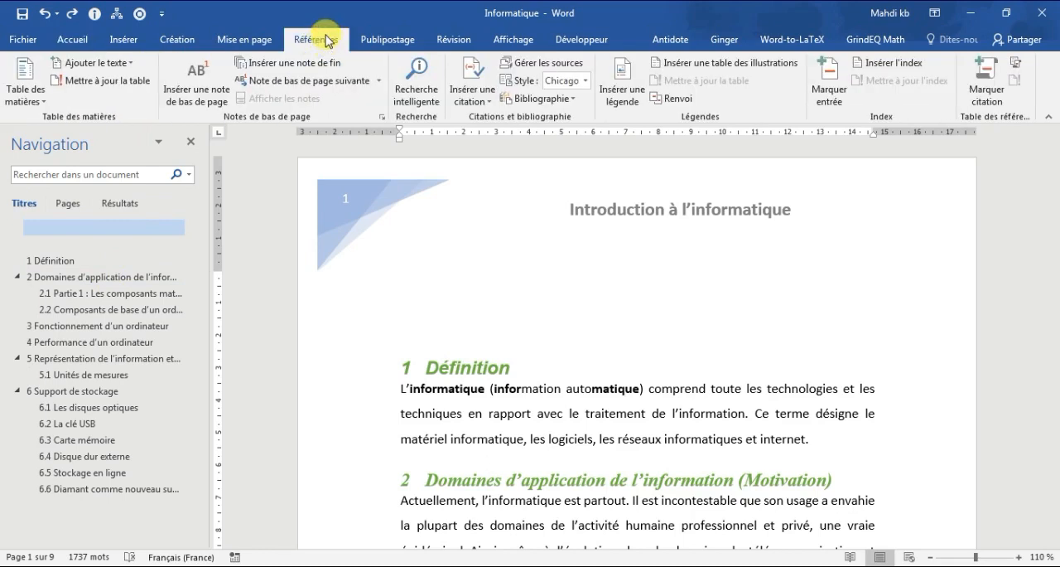
left_click(41, 108)
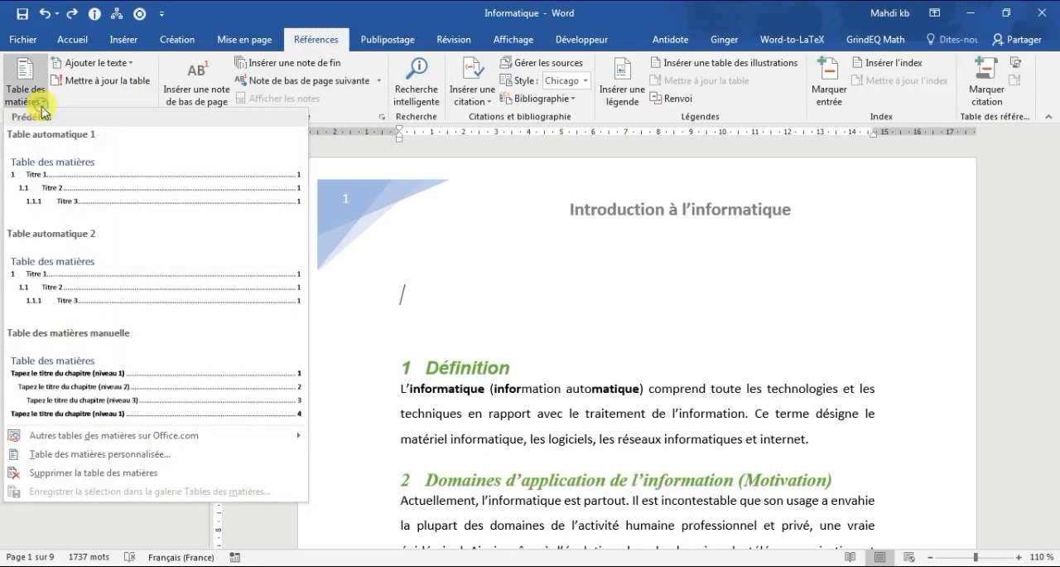
left_click(58, 274)
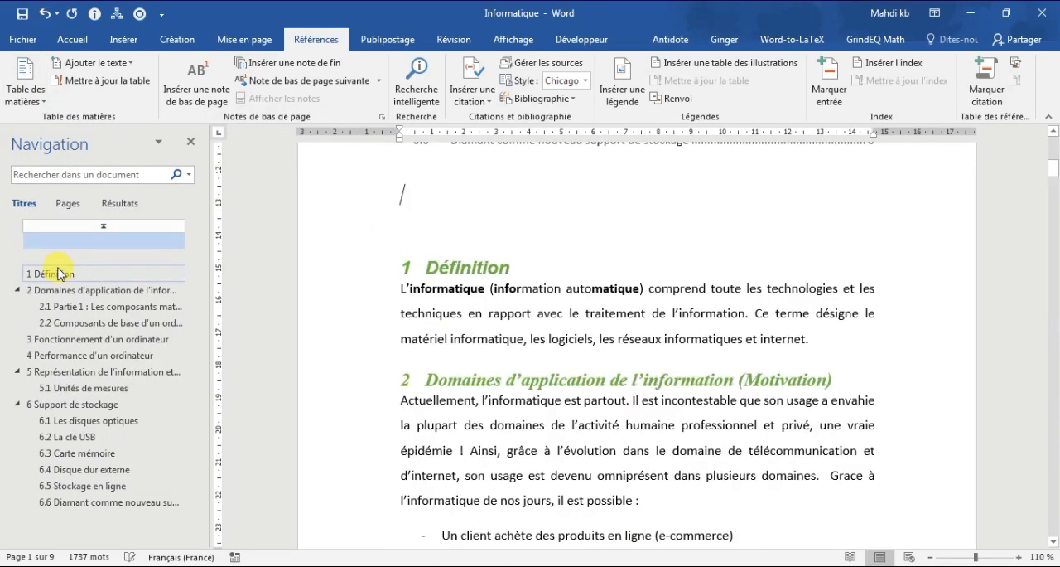
scroll(922, 249, "up", 8)
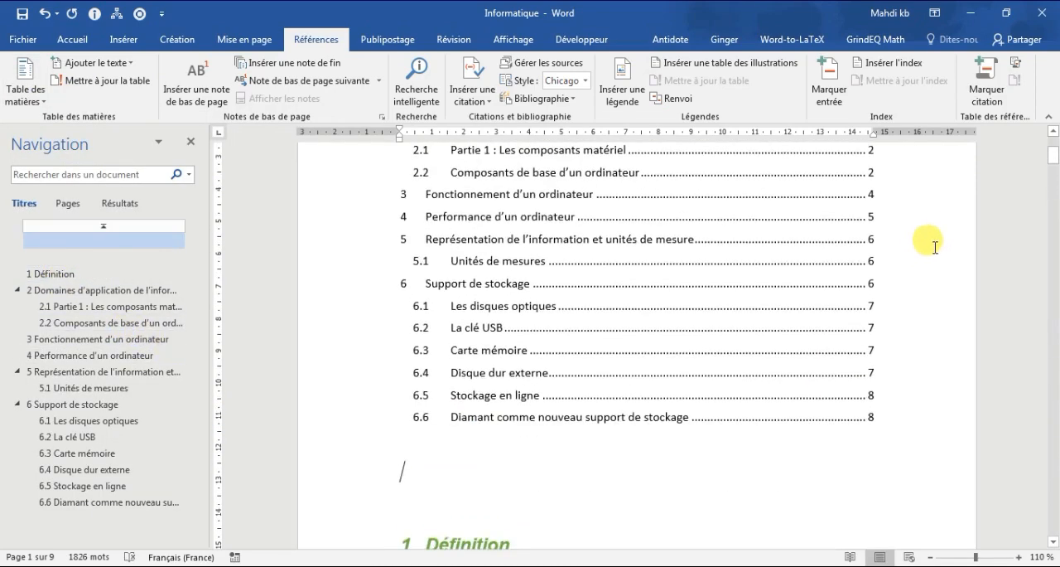
scroll(928, 253, "up", 1)
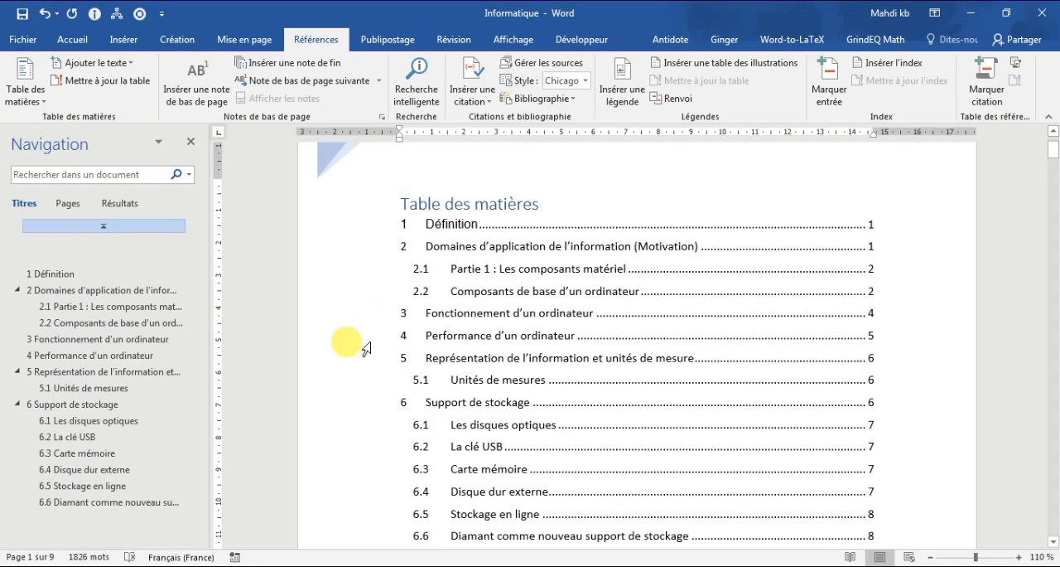
Step: Apply the Titre 1 style to "Périphérique d'entrée/sortie" and update the table of contents to include it
left_click(72, 39)
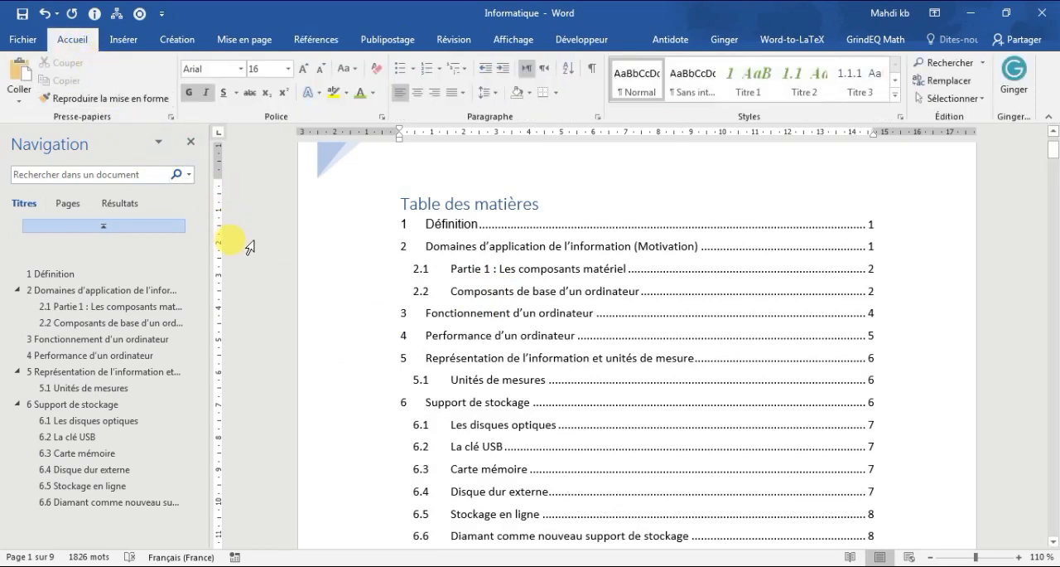
left_click(896, 97)
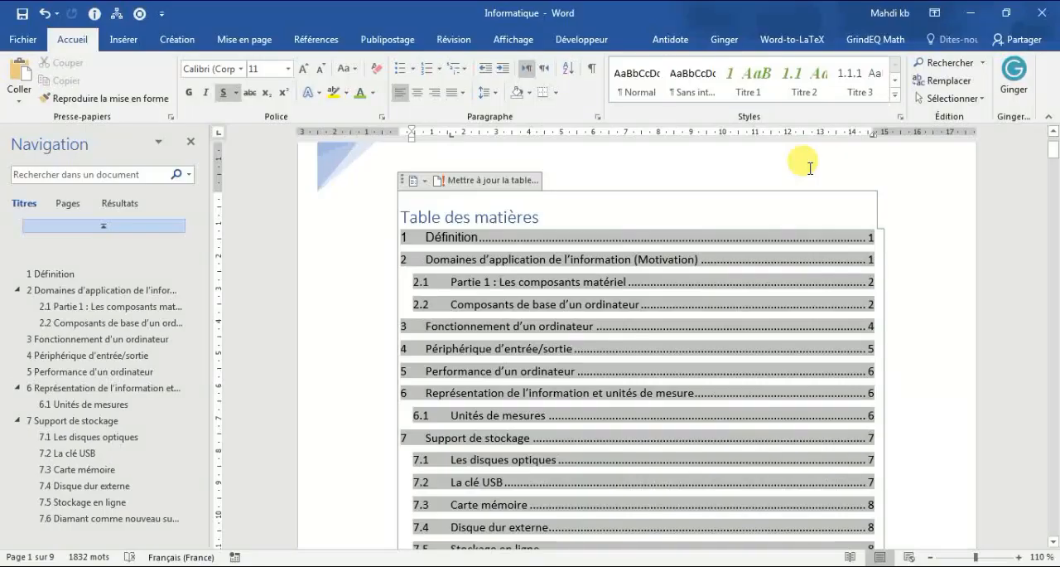
left_click(808, 167)
scroll(779, 281, "up", 2)
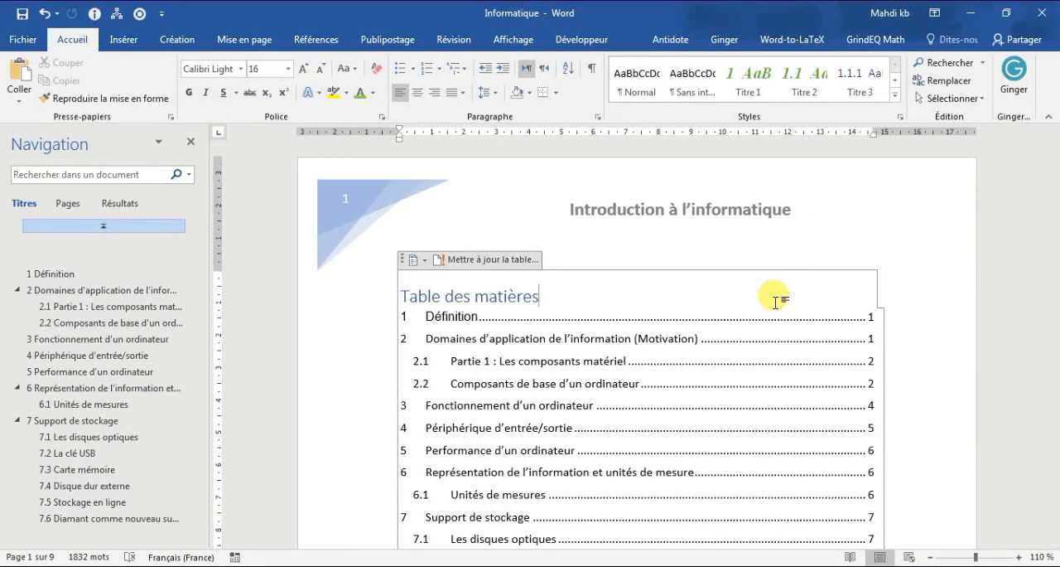
Step: Extend the first heading's text to "Définition de l'informatique"
scroll(263, 333, "down", 6)
left_click(508, 304)
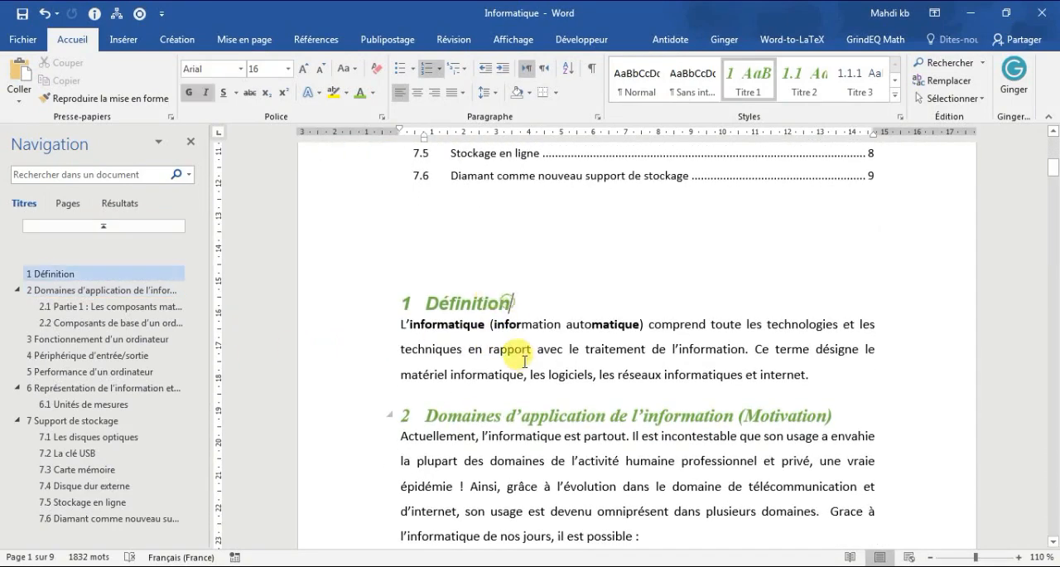
type("de l")
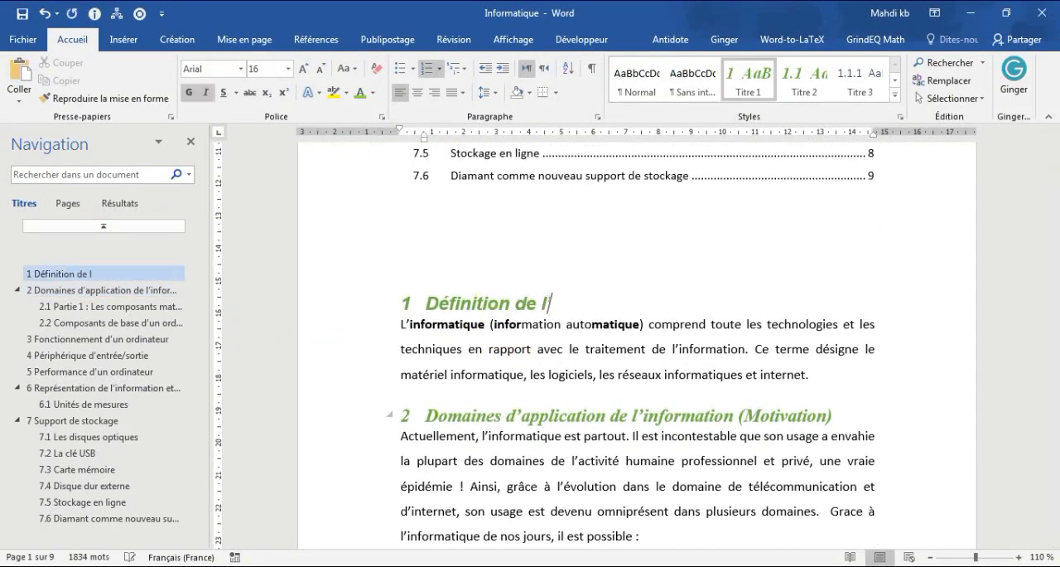
type("'informatiq")
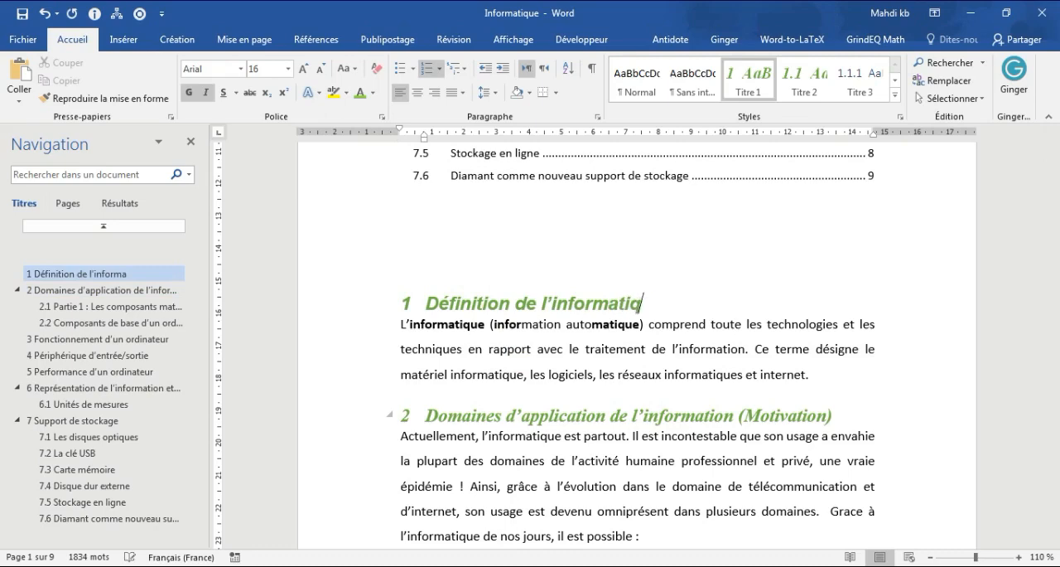
type("ue")
scroll(415, 389, "down", 3)
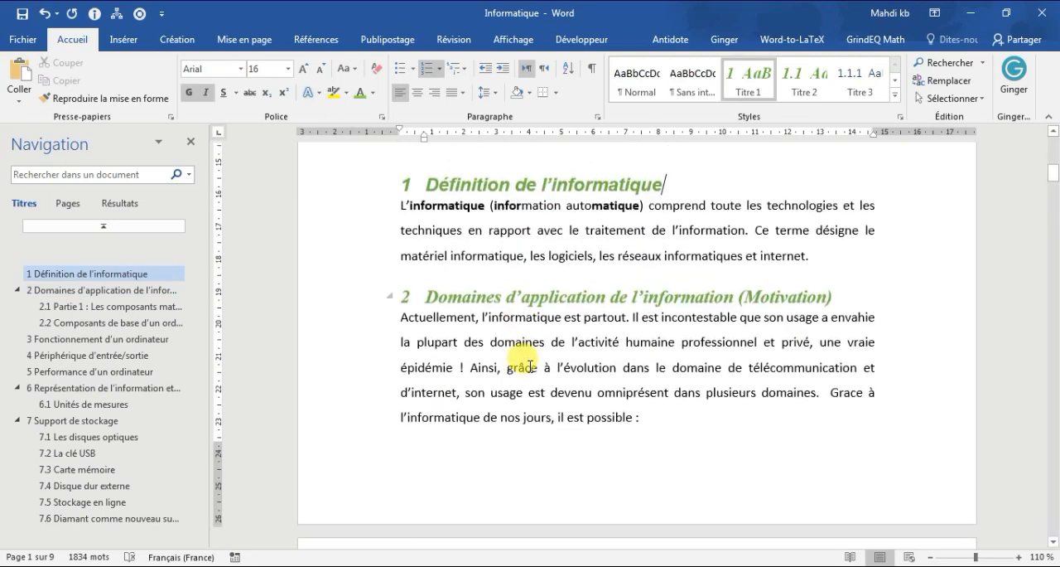
Step: Add a "Conclusion" line after the section on diamond storage and apply the Titre 1 style to it
left_click(114, 520)
left_click(543, 459)
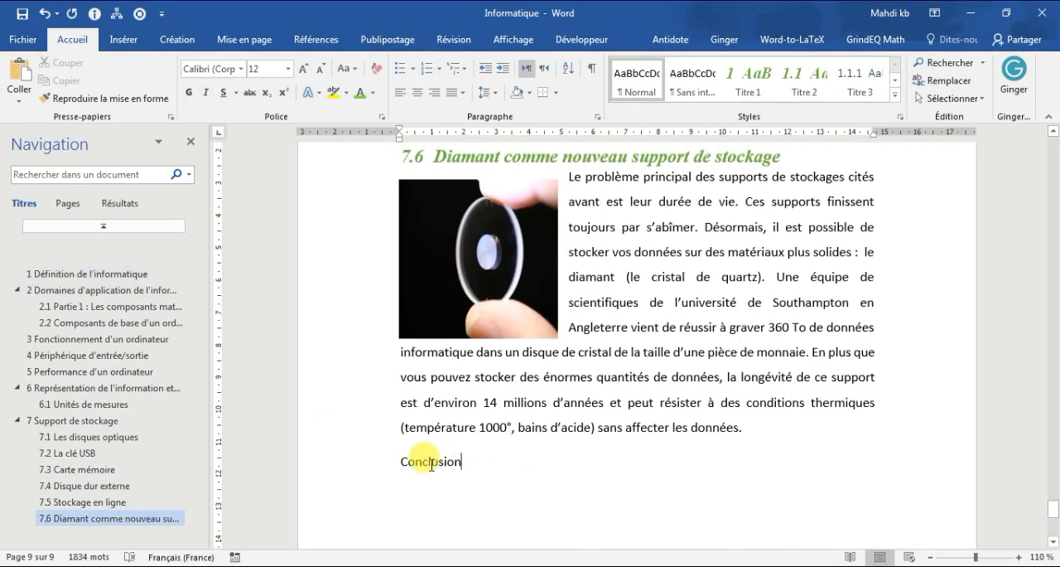
double_click(431, 462)
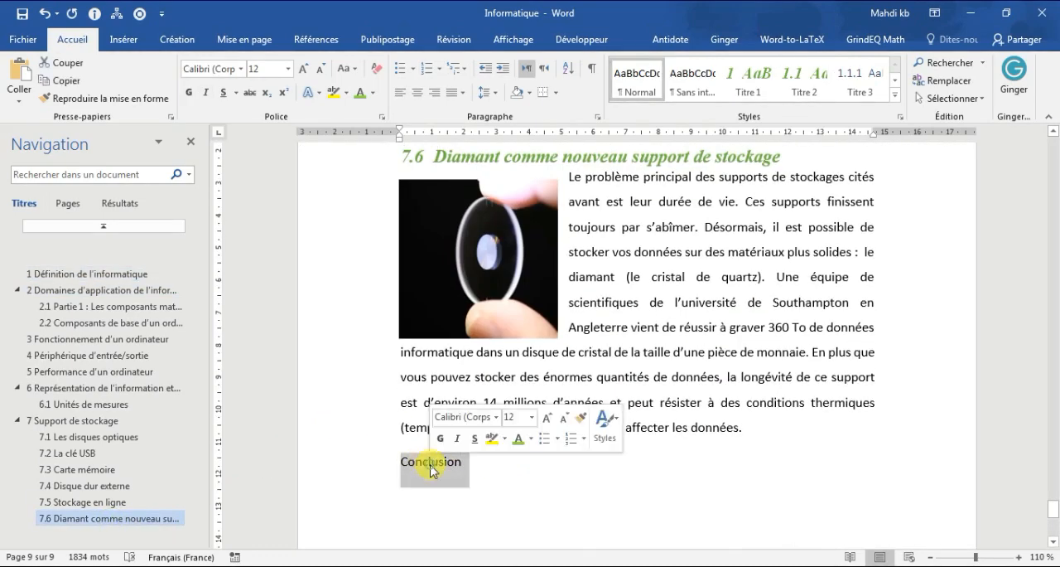
left_click(752, 93)
Step: Write the body sentence "Ici c'est une conclusion." under the Conclusion heading
left_click(553, 479)
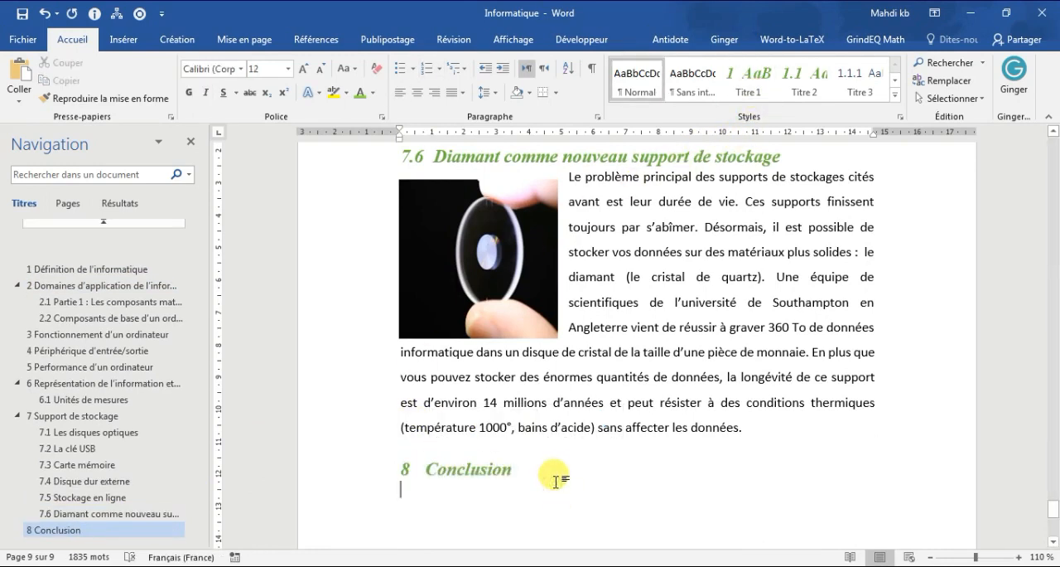
type("Ici c")
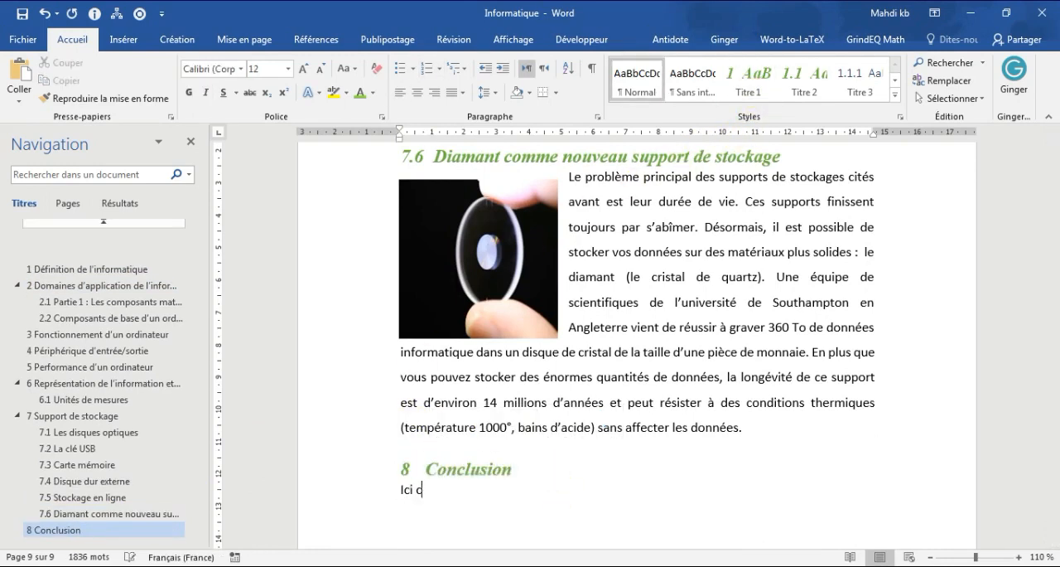
type("'est une conclusion.")
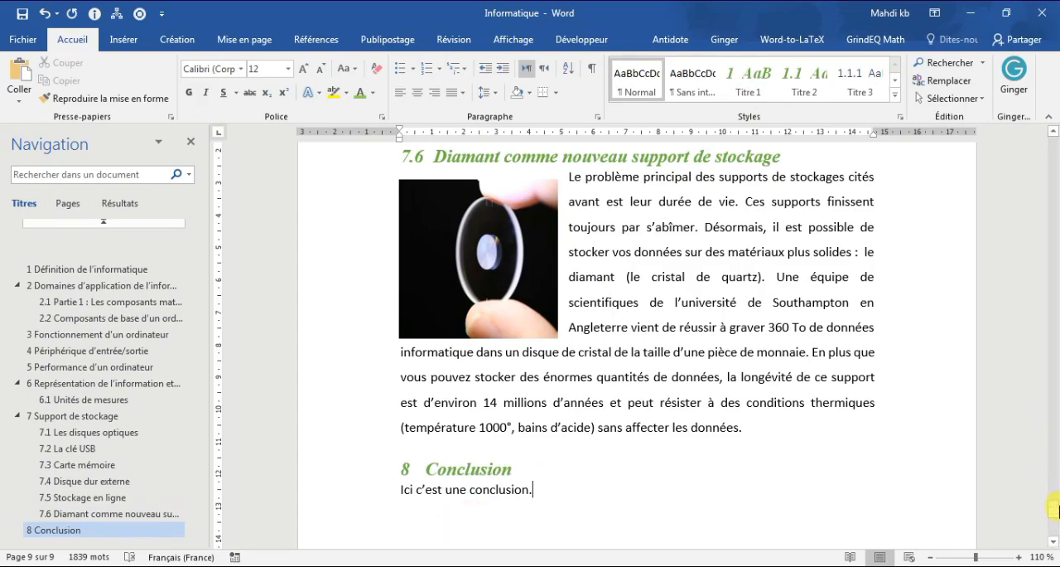
Step: Delete the whole "Fonctionnement d'un ordinateur" section, including its heading, text and diagram
left_click_drag(1054, 511, 1051, 141)
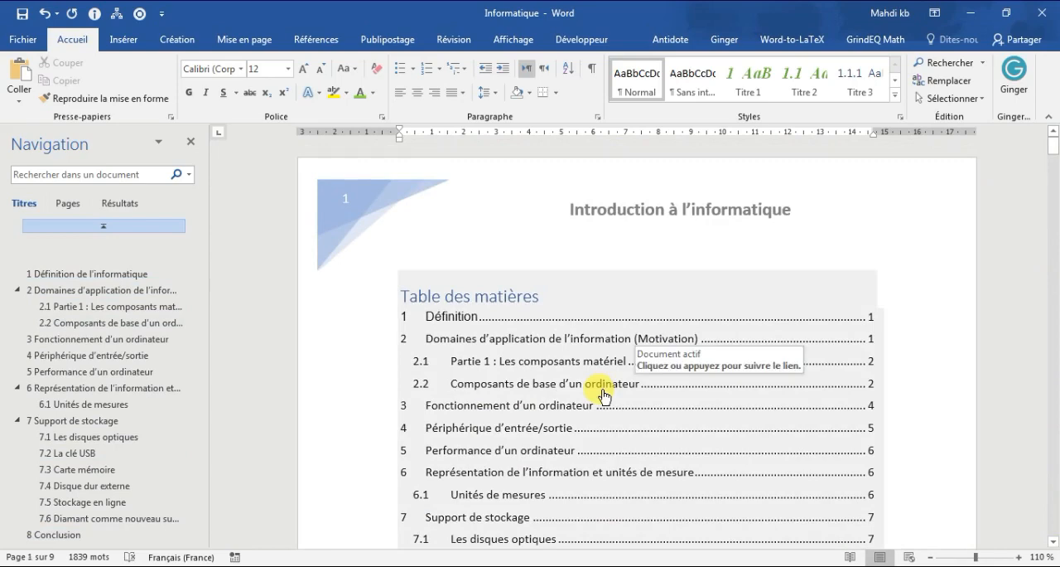
scroll(604, 396, "down", 20)
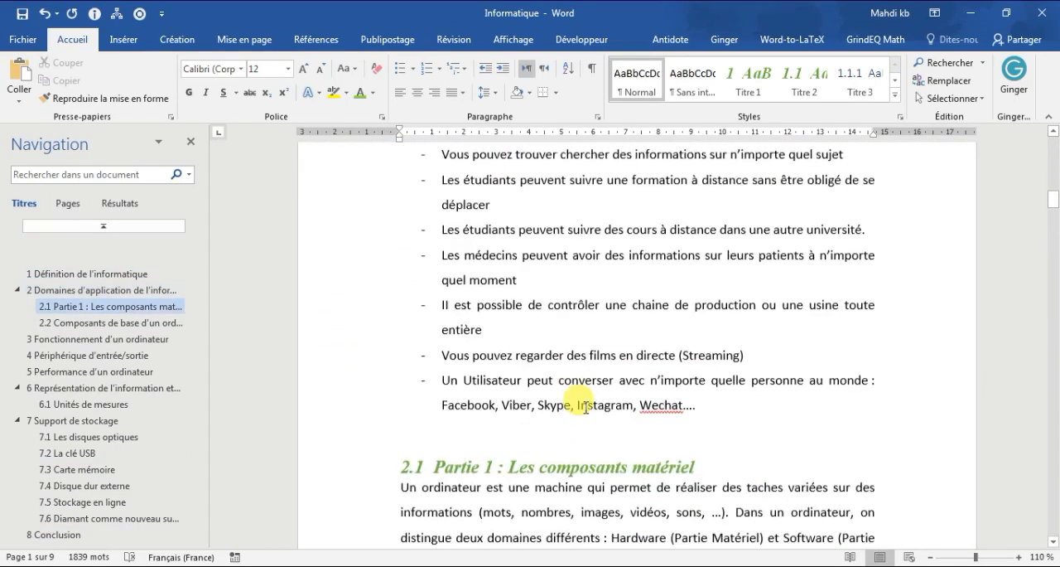
scroll(584, 405, "down", 20)
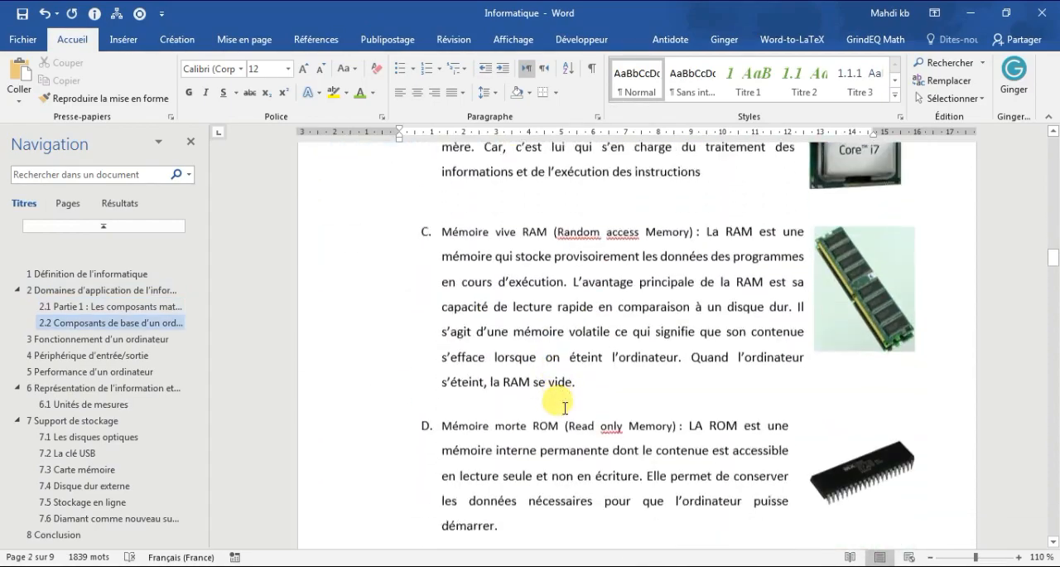
scroll(565, 414, "down", 20)
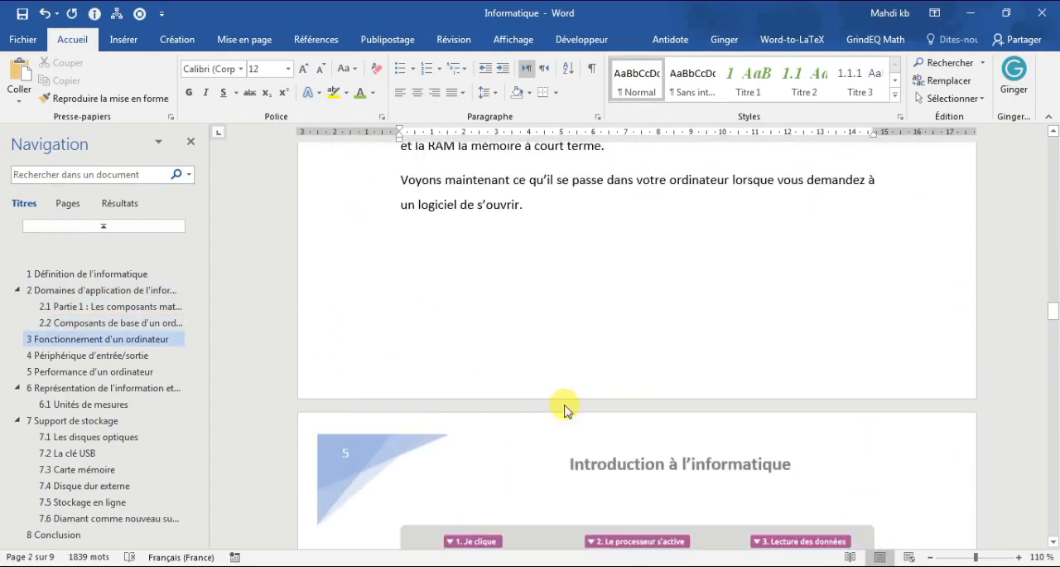
scroll(564, 404, "down", 4)
scroll(569, 390, "up", 10)
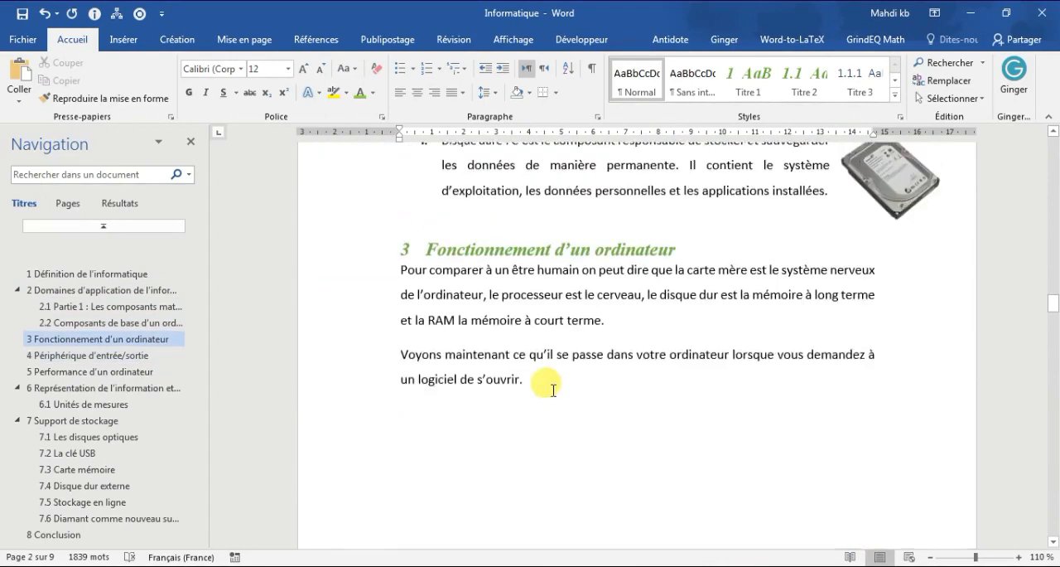
left_click_drag(381, 286, 833, 434)
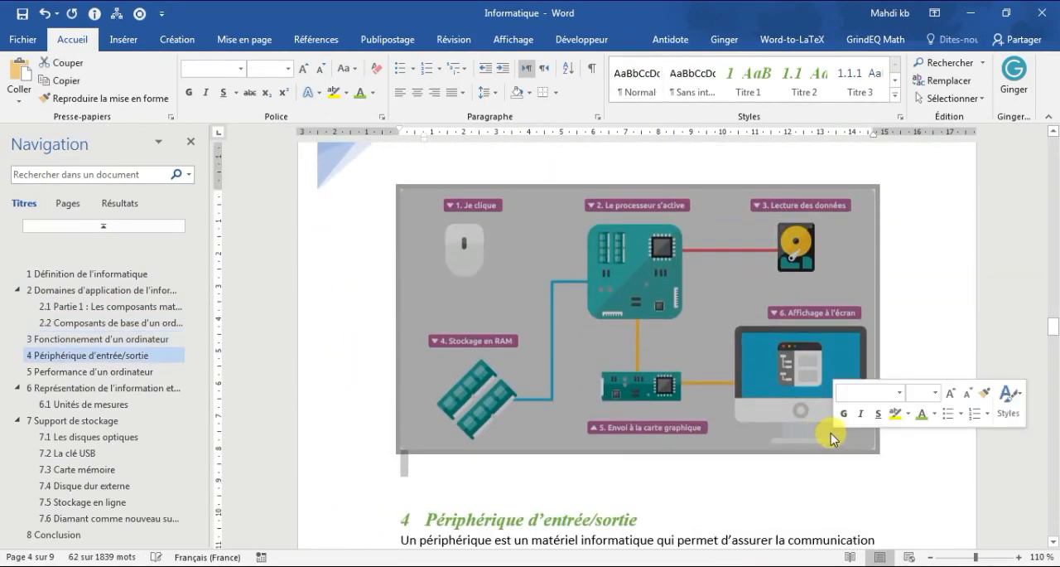
key("Delete")
scroll(831, 432, "up", 8)
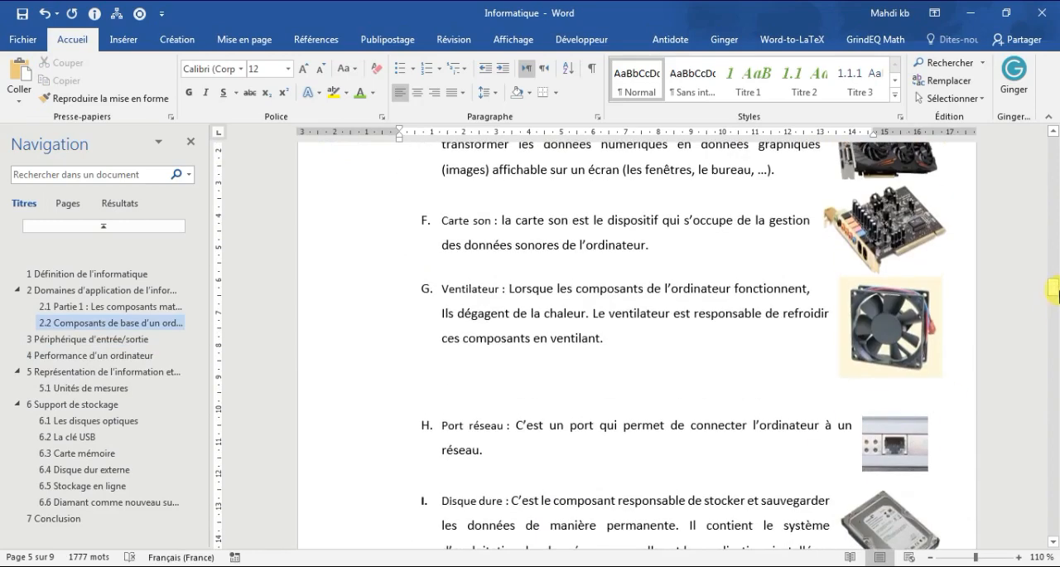
Step: Update the entire table of contents on the first page, not only the page numbers, and check its entries
left_click_drag(1055, 283, 1051, 137)
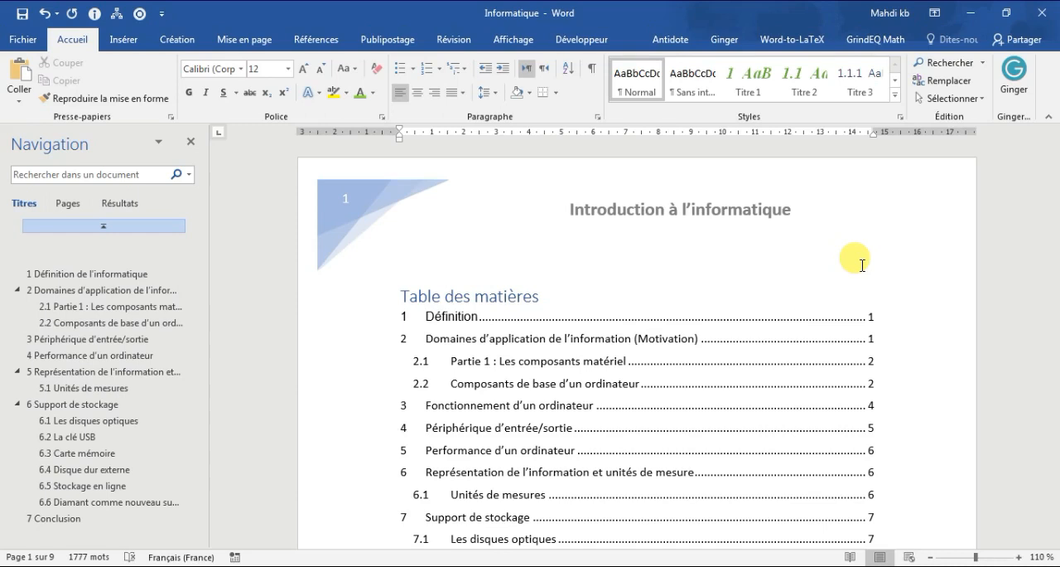
left_click(514, 294)
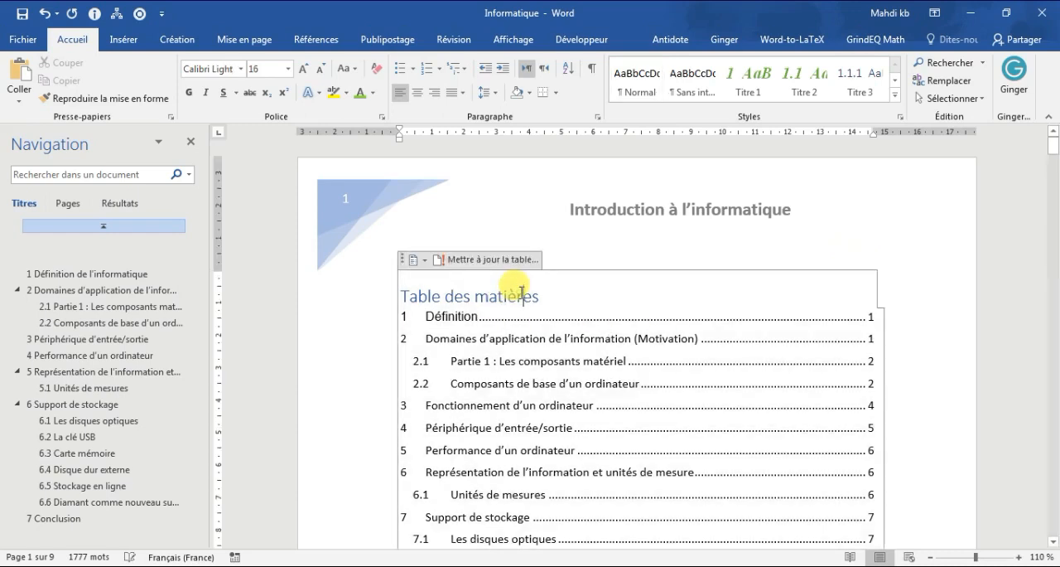
left_click(468, 265)
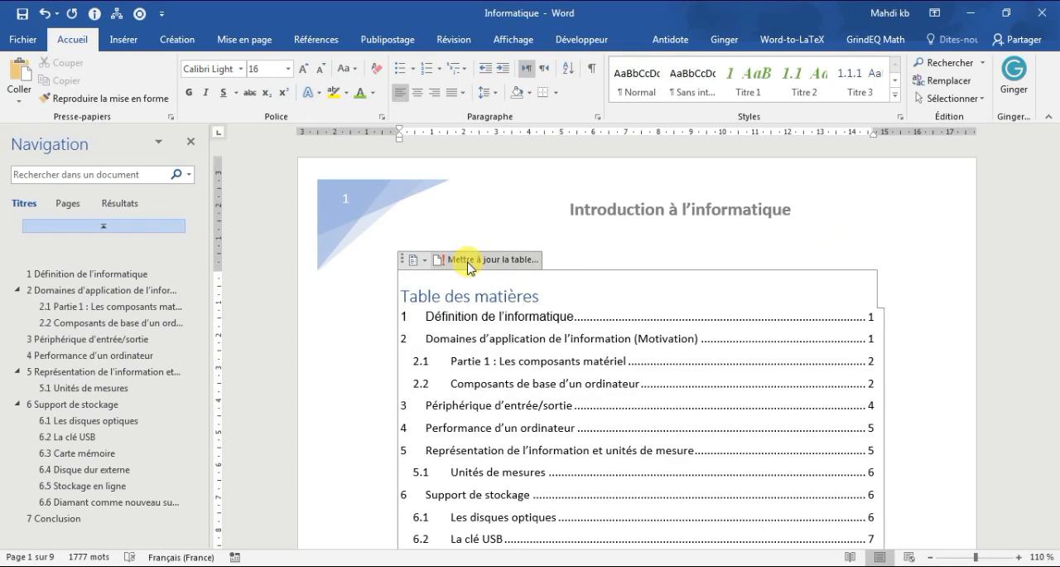
left_click(468, 263)
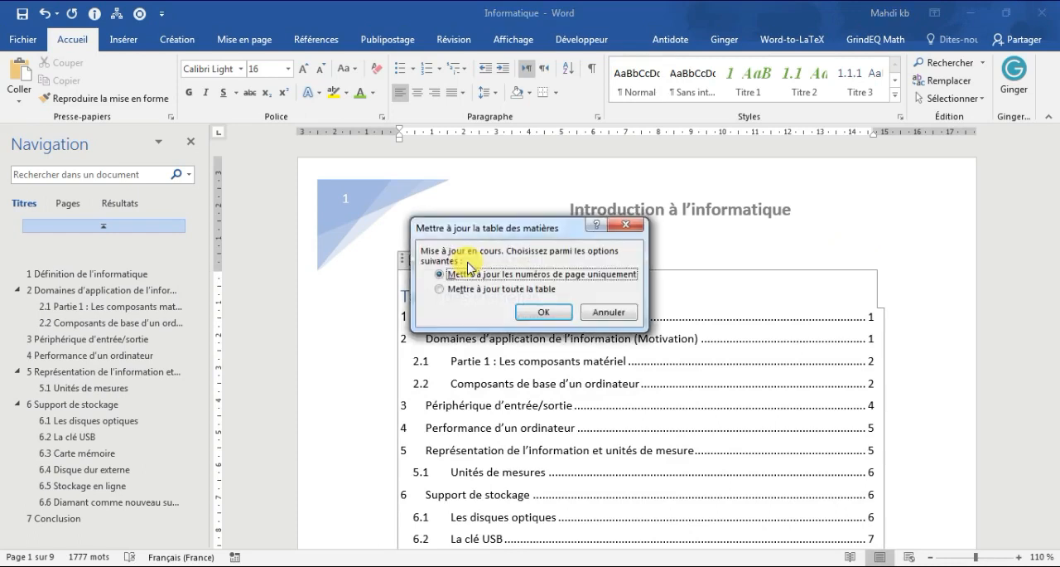
left_click(520, 289)
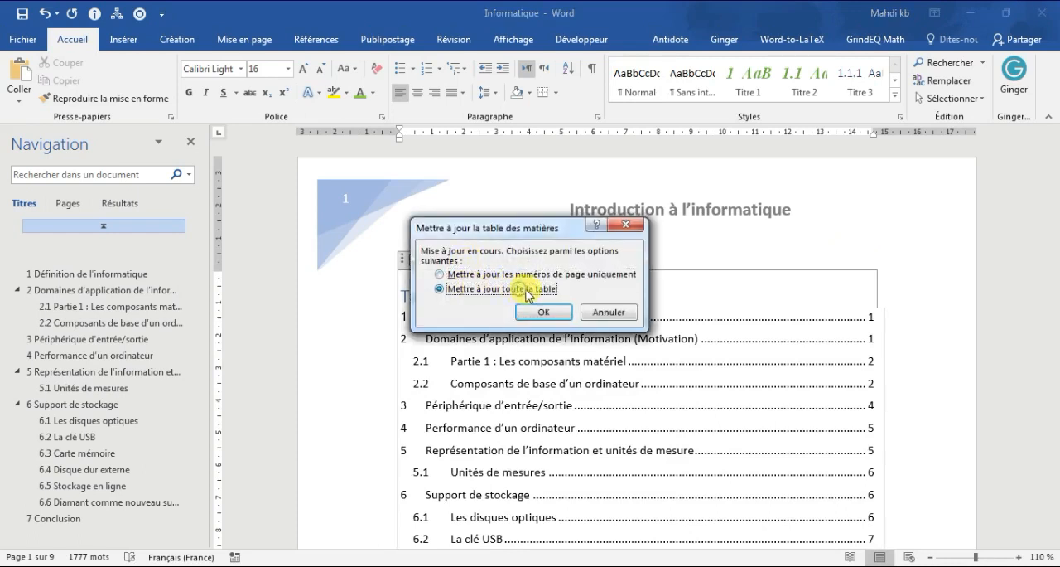
left_click(538, 315)
scroll(514, 342, "down", 4)
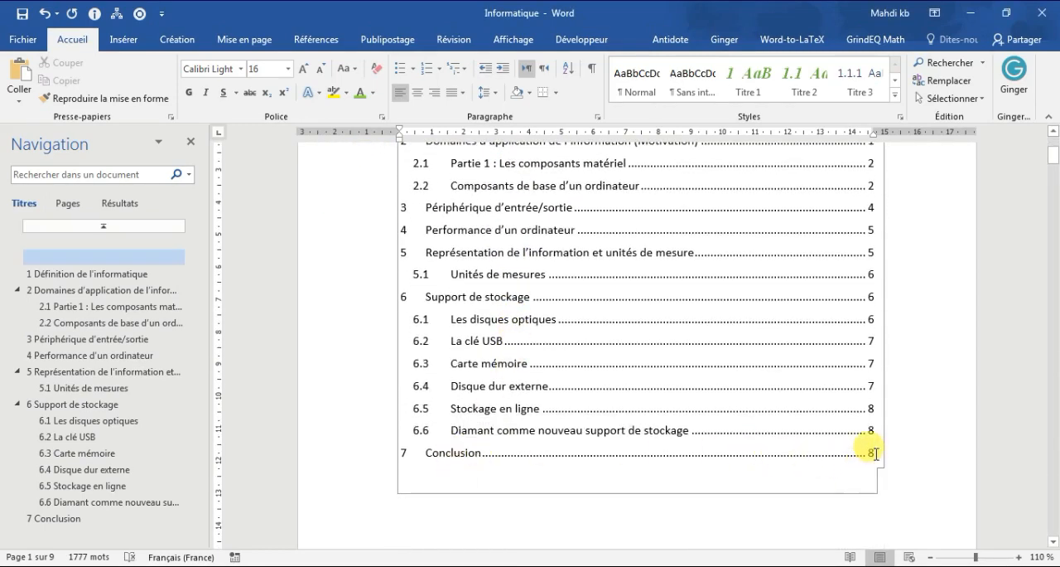
scroll(646, 438, "up", 3)
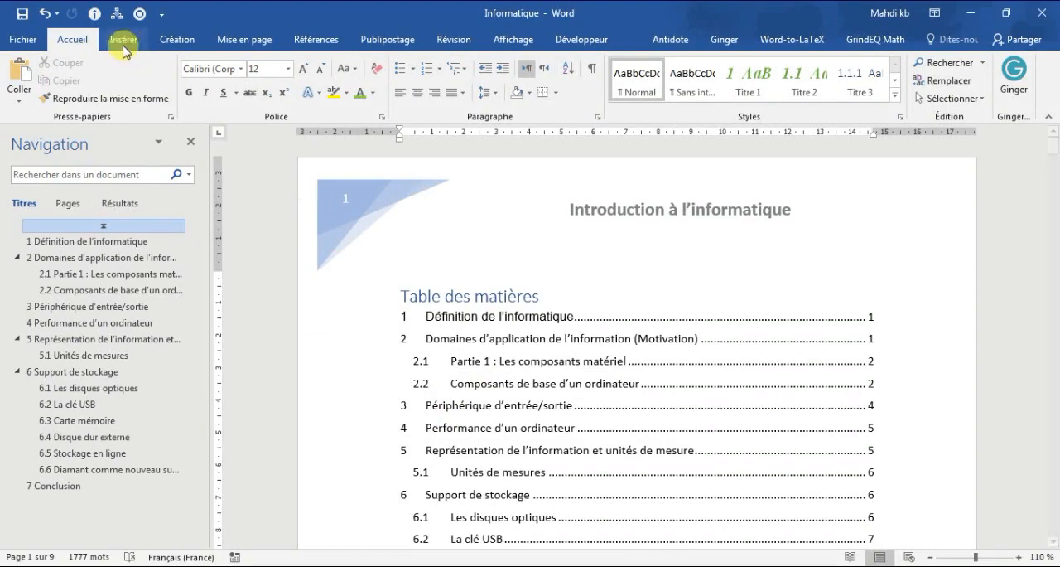
Step: Prepare to save a copy of the document as "Informatique" in the Bureau folder with PDF as the file type
left_click(23, 38)
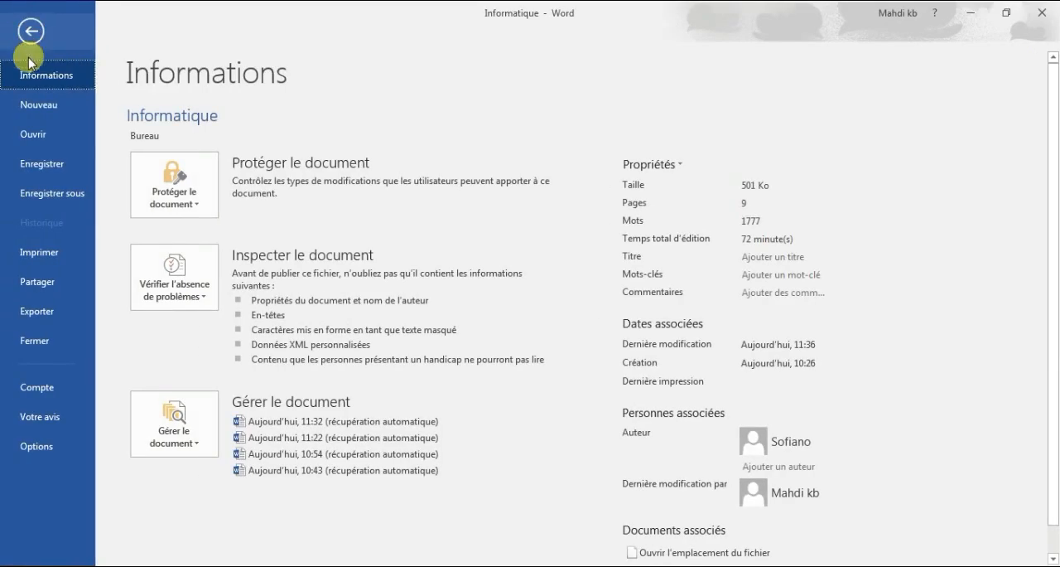
left_click(55, 184)
left_click(414, 142)
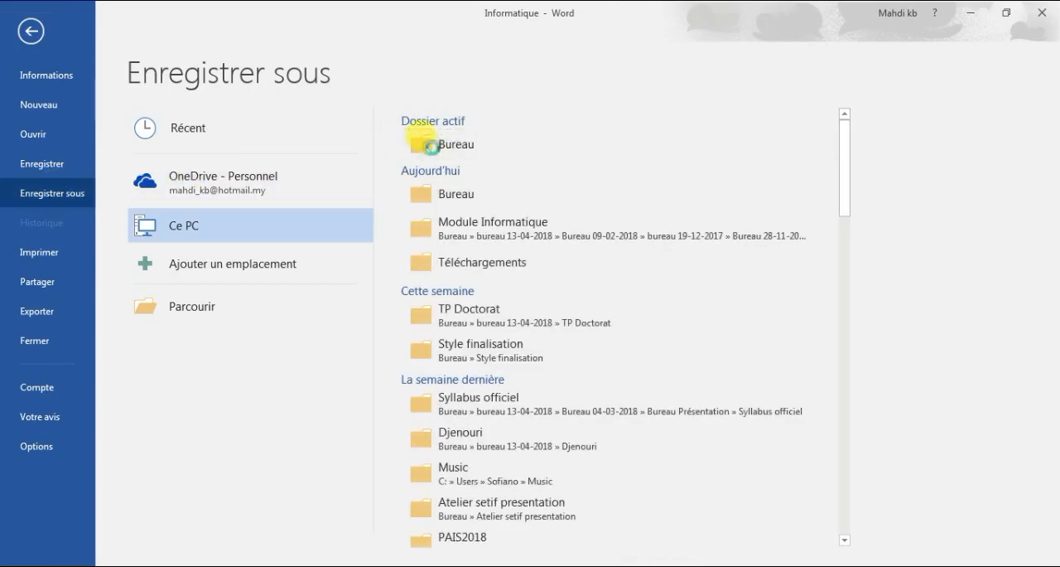
left_click(212, 265)
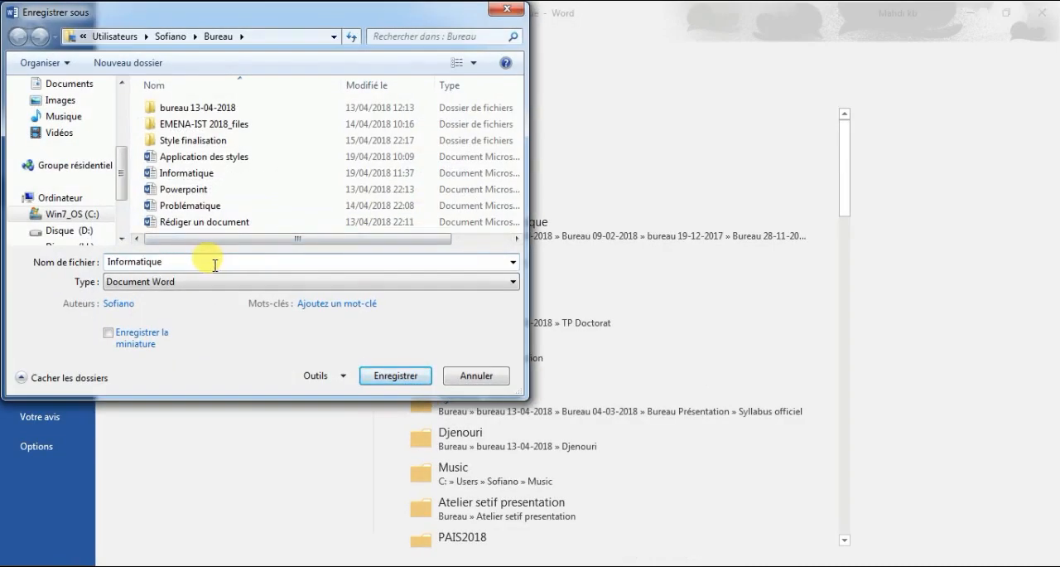
left_click(191, 286)
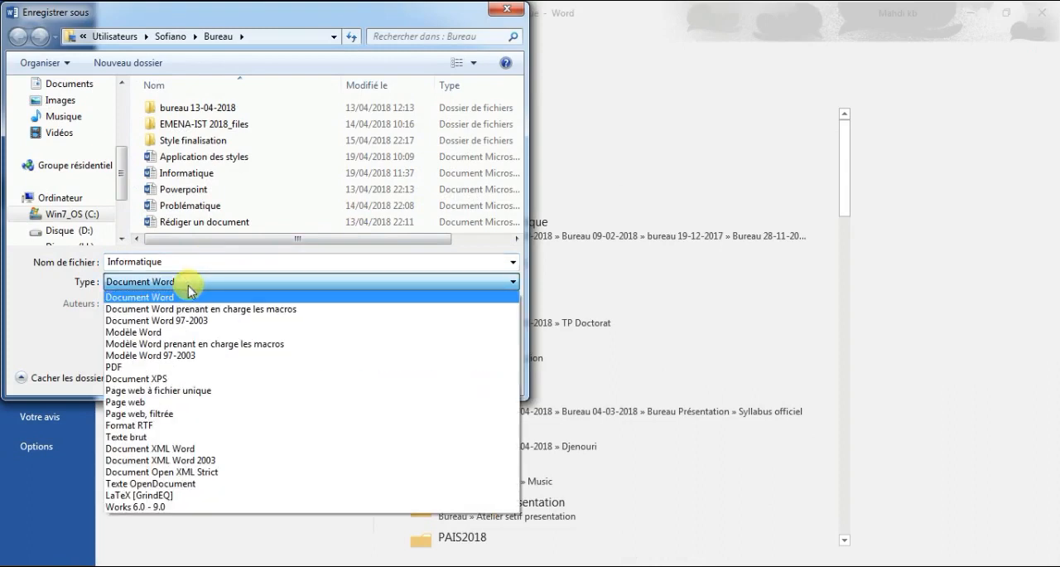
left_click(116, 366)
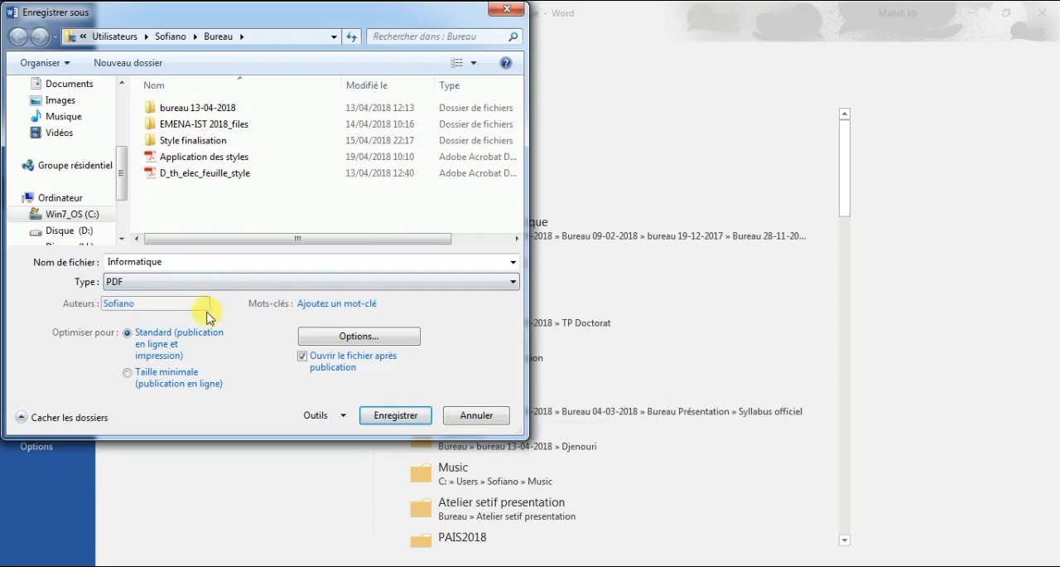
Step: Enable PDF bookmark creation from the headings (Titres) and save the PDF
left_click(312, 340)
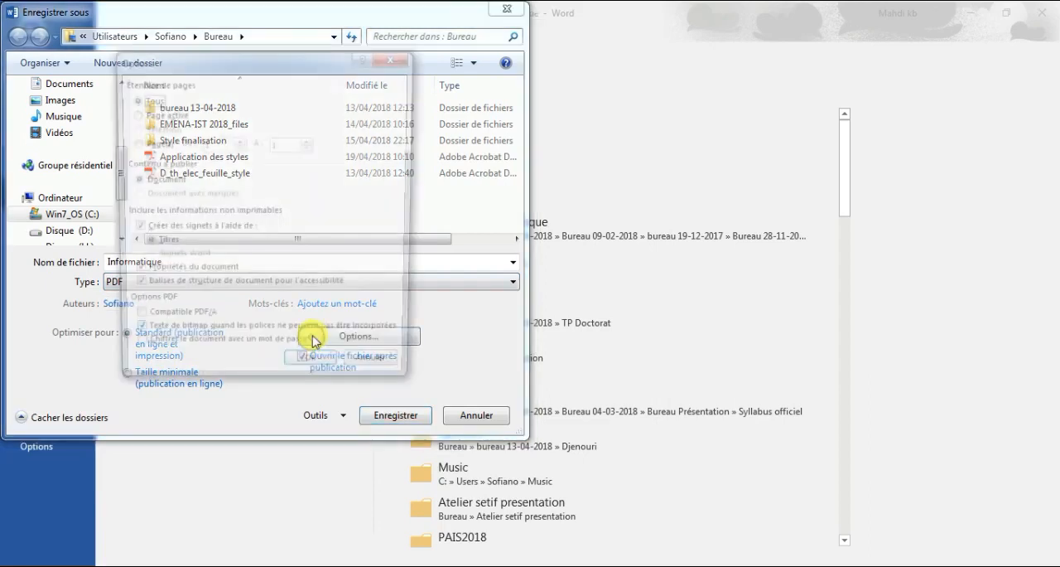
left_click(154, 231)
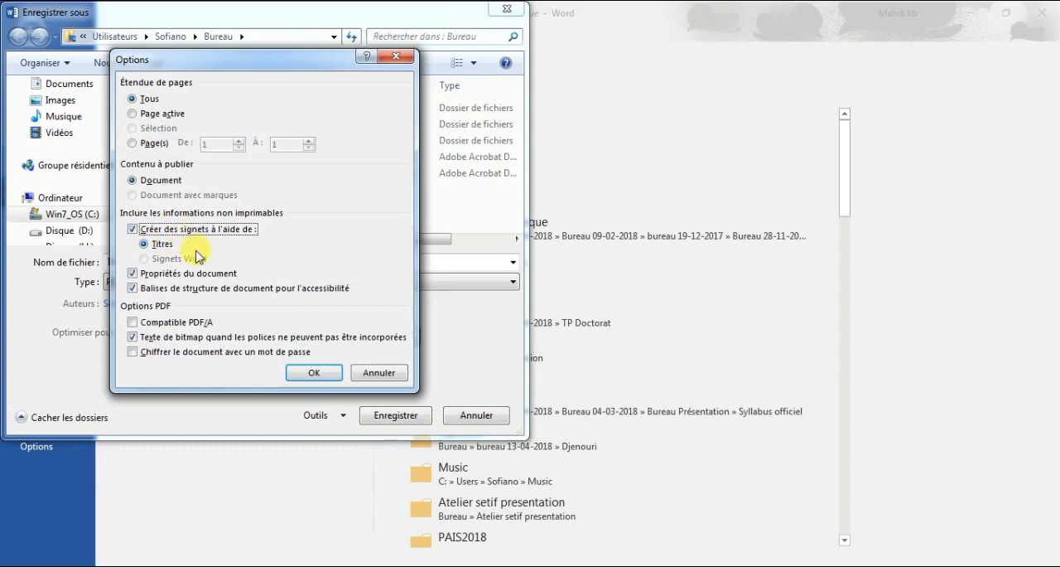
left_click(312, 374)
left_click(401, 413)
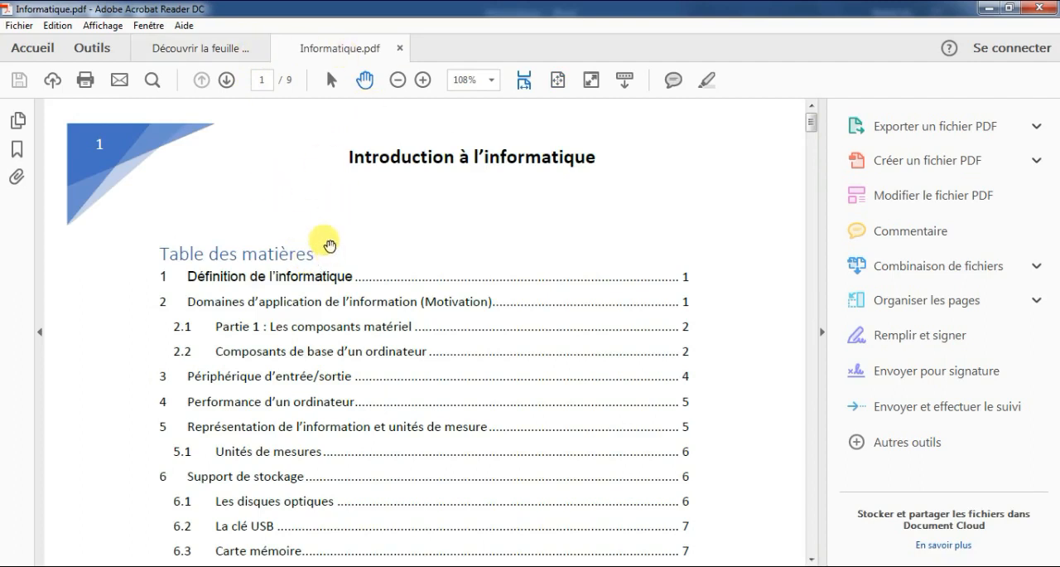
Step: Check Informatique.pdf in Adobe Acrobat Reader and test the contents links to "Définition de l'informatique", "Domaines d'application de l'information (Motivation)" and "La clé USB"
scroll(327, 257, "down", 2)
scroll(333, 255, "down", 10)
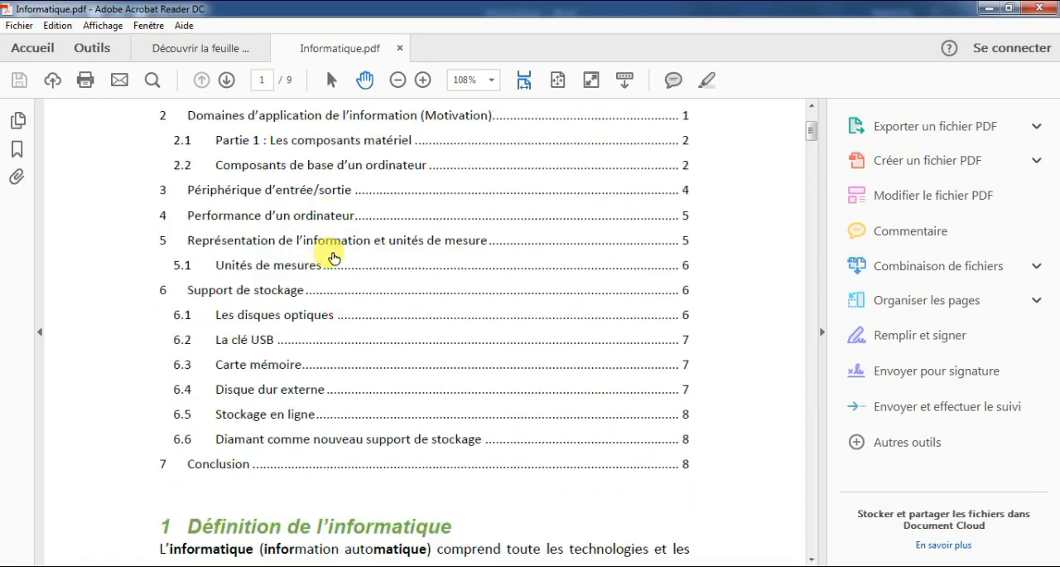
scroll(339, 252, "down", 14)
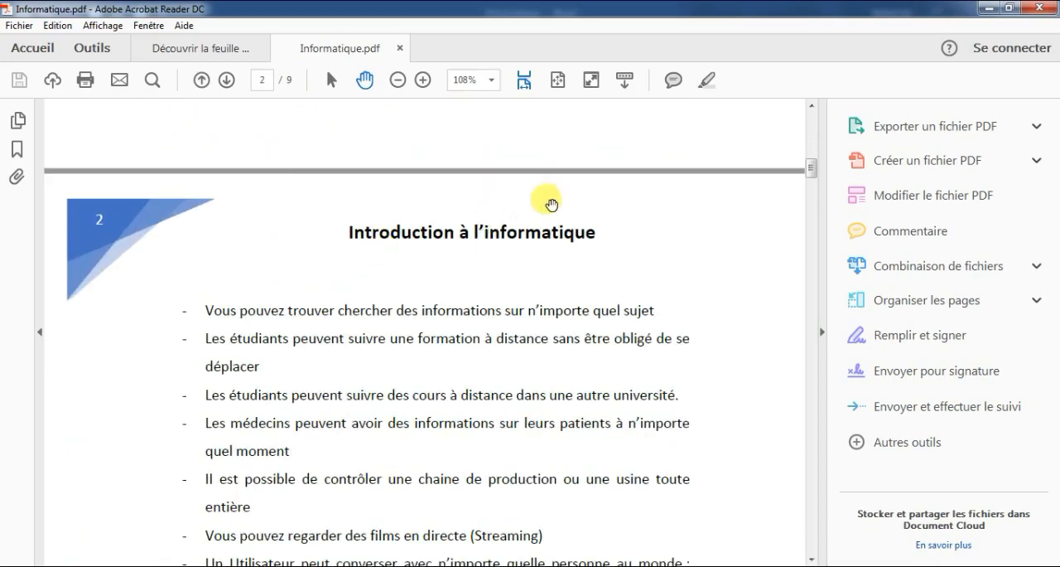
left_click_drag(816, 188, 791, 107)
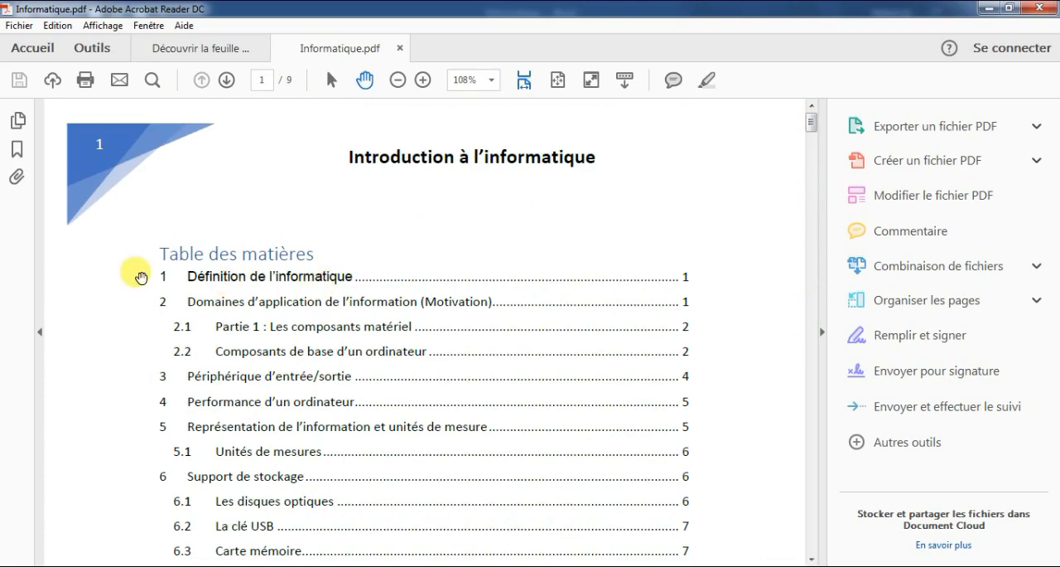
left_click(318, 275)
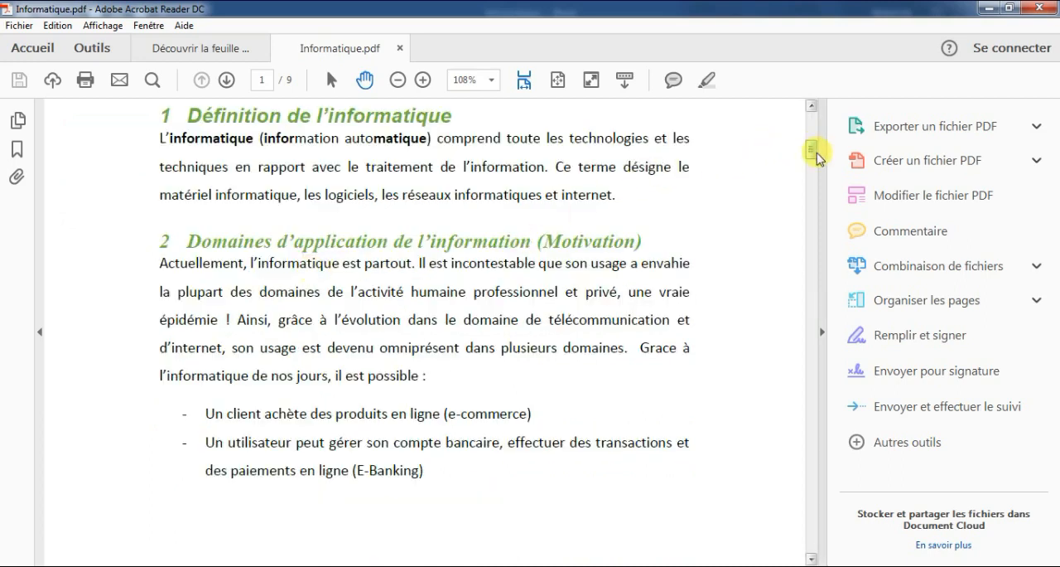
left_click_drag(813, 149, 817, 112)
left_click(315, 302)
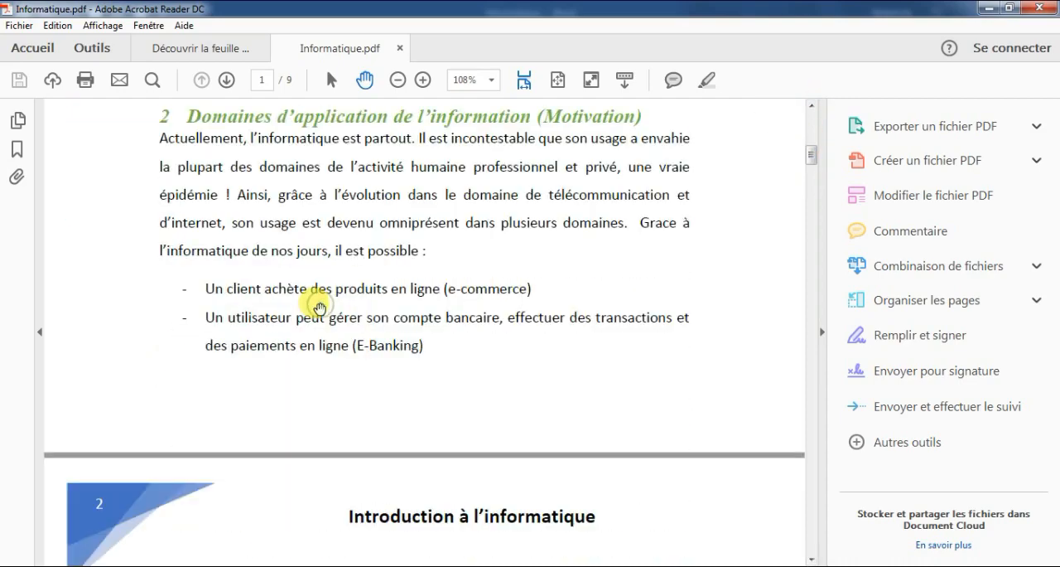
left_click_drag(812, 157, 812, 111)
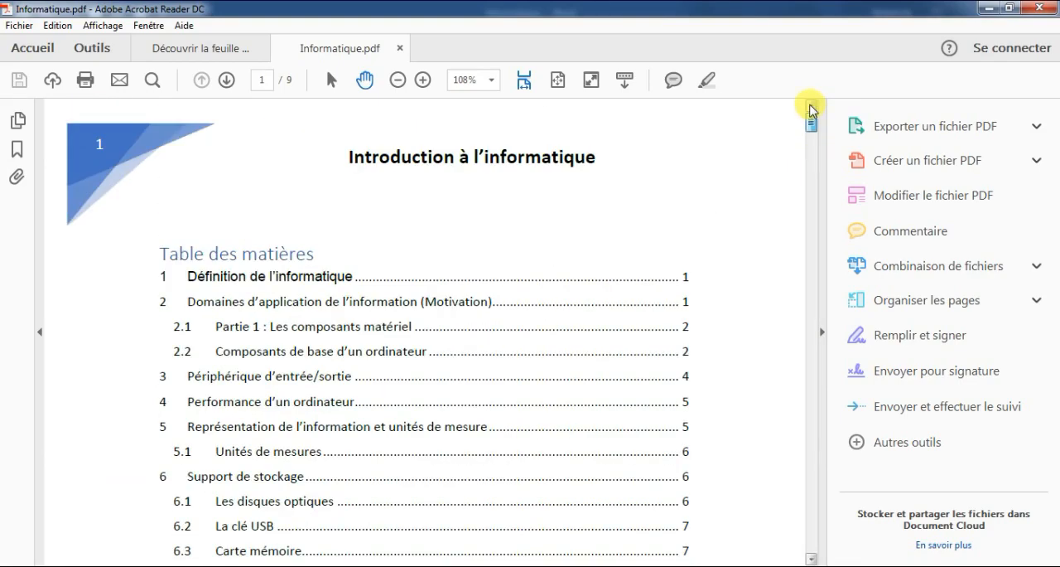
scroll(236, 406, "down", 3)
left_click(256, 377)
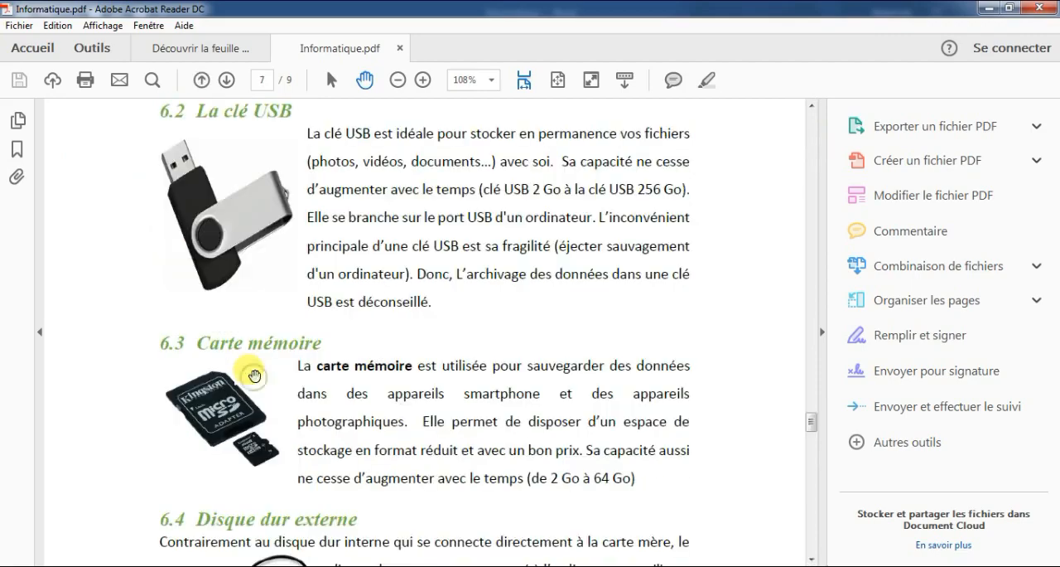